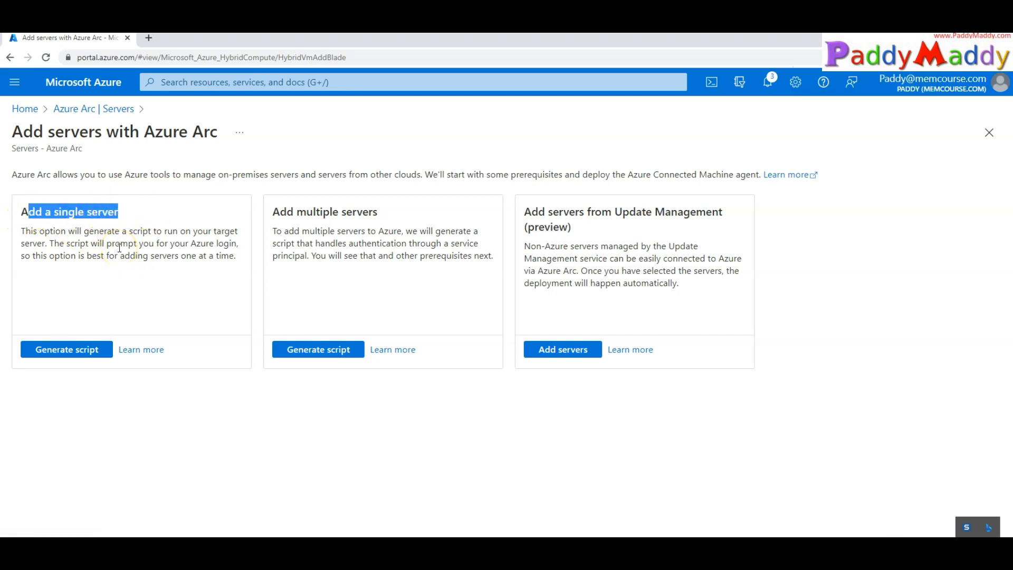
# Compare the single-server and multiple-servers option descriptions on the Azure Arc add page
pyautogui.click(84, 264)
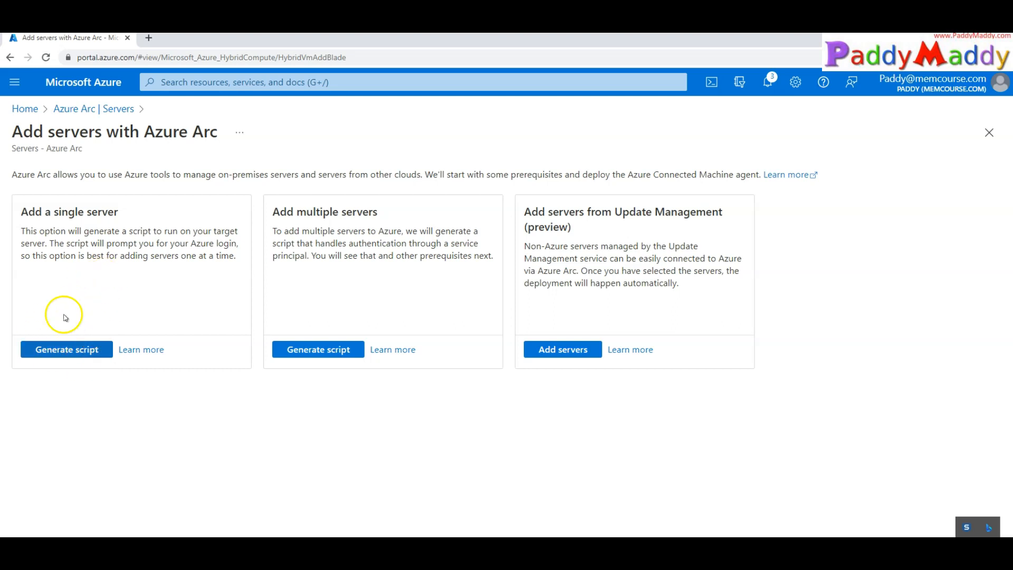
pyautogui.moveTo(20, 212); pyautogui.dragTo(221, 251)
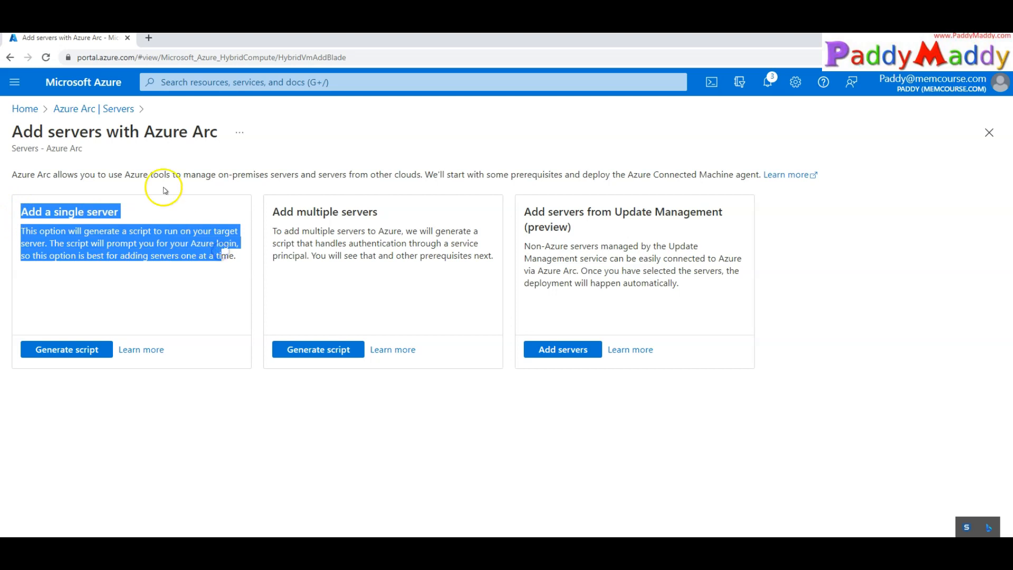
pyautogui.moveTo(144, 135); pyautogui.dragTo(214, 135)
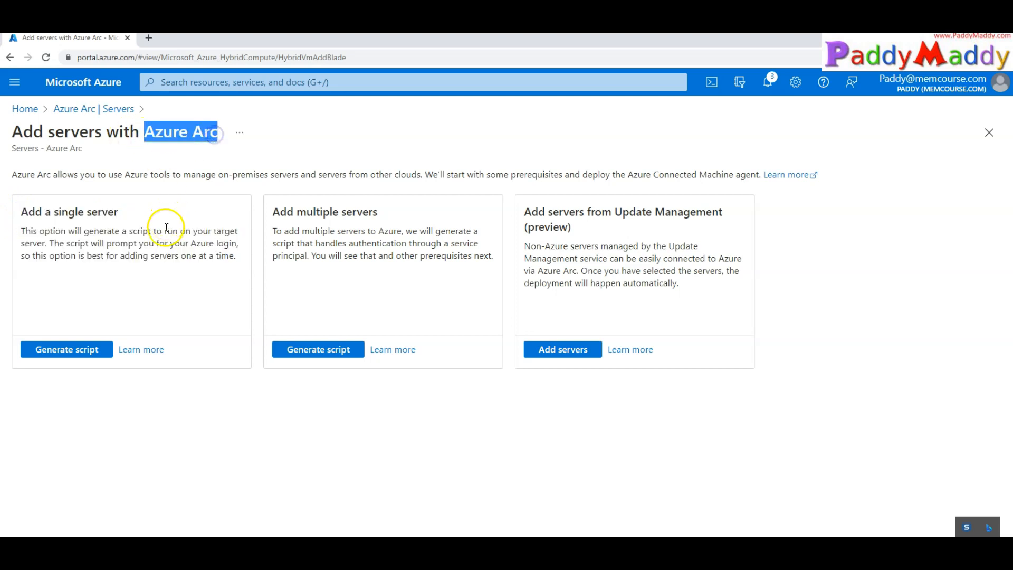
pyautogui.click(157, 249)
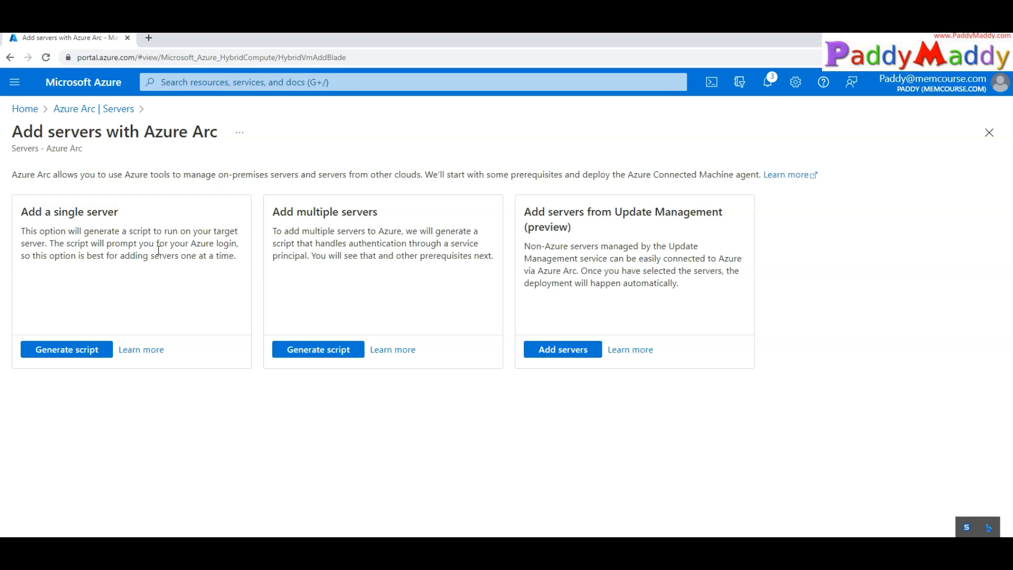
pyautogui.tripleClick(159, 249)
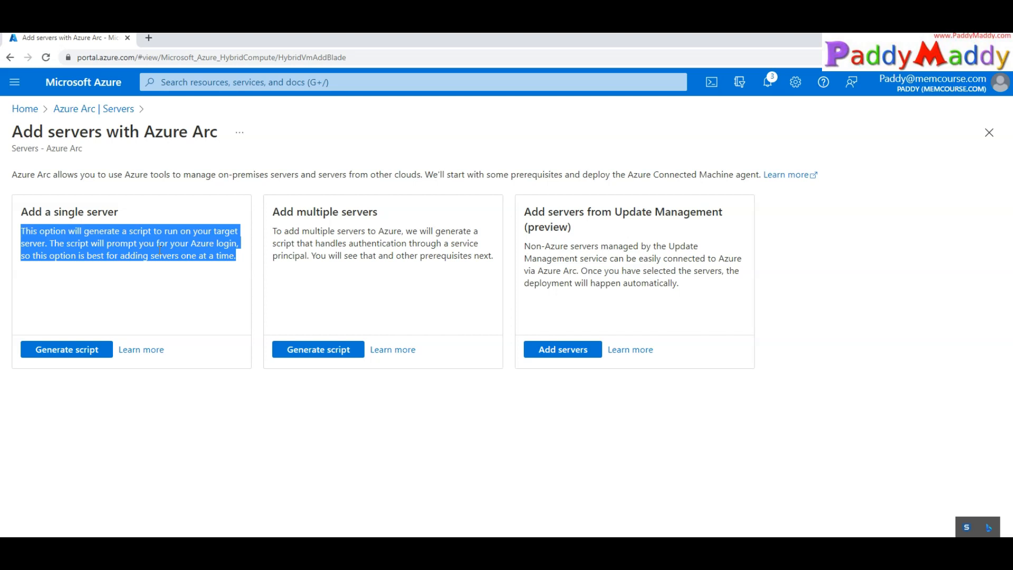
pyautogui.click(148, 285)
pyautogui.click(52, 224)
pyautogui.moveTo(21, 211); pyautogui.dragTo(186, 259)
pyautogui.click(177, 280)
pyautogui.click(88, 284)
pyautogui.click(333, 272)
pyautogui.moveTo(269, 210); pyautogui.dragTo(500, 256)
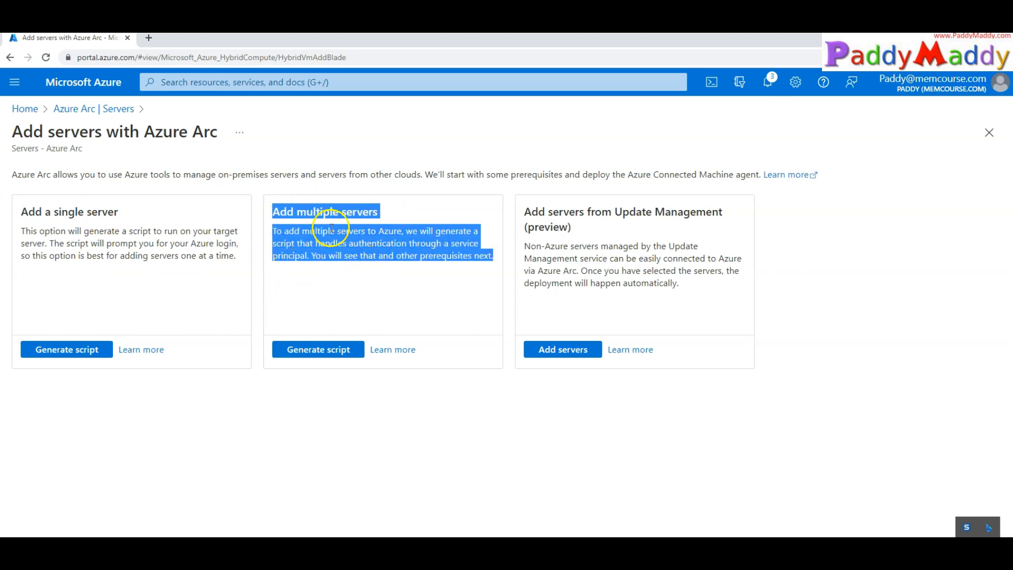
pyautogui.click(371, 271)
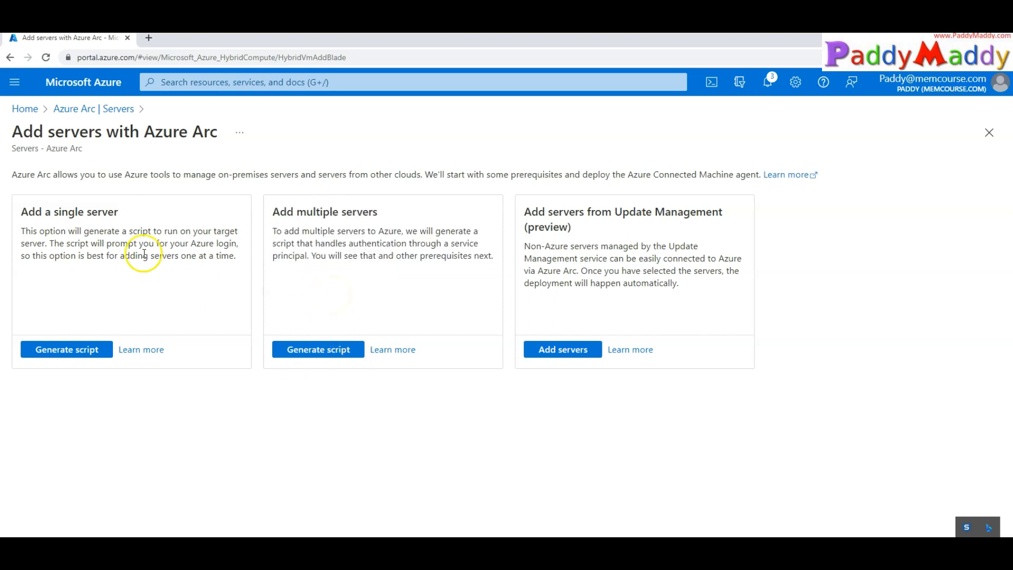
# Note the service principal requirement for multiple servers, then generate a single-server script
pyautogui.moveTo(21, 211); pyautogui.dragTo(229, 298)
pyautogui.click(180, 286)
pyautogui.moveTo(448, 244); pyautogui.dragTo(306, 255)
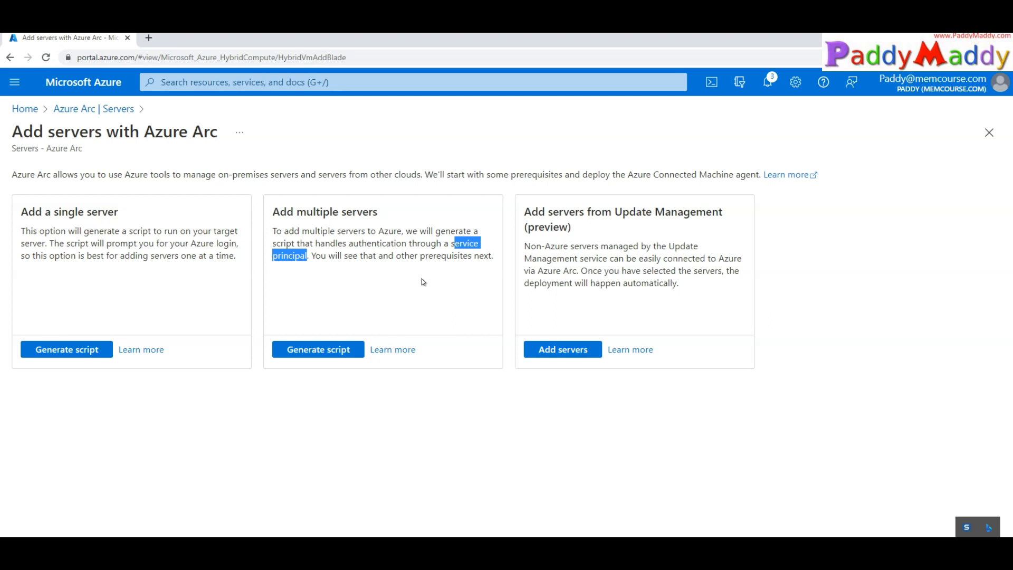
pyautogui.click(385, 248)
pyautogui.moveTo(406, 466); pyautogui.dragTo(403, 455)
pyautogui.moveTo(273, 211); pyautogui.dragTo(493, 258)
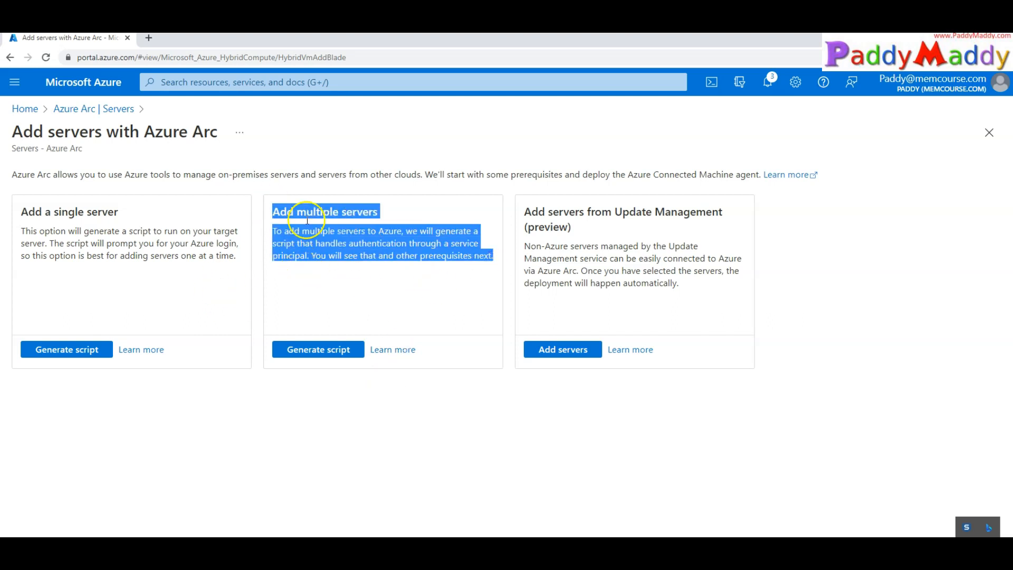
pyautogui.moveTo(45, 214); pyautogui.dragTo(152, 262)
pyautogui.click(224, 267)
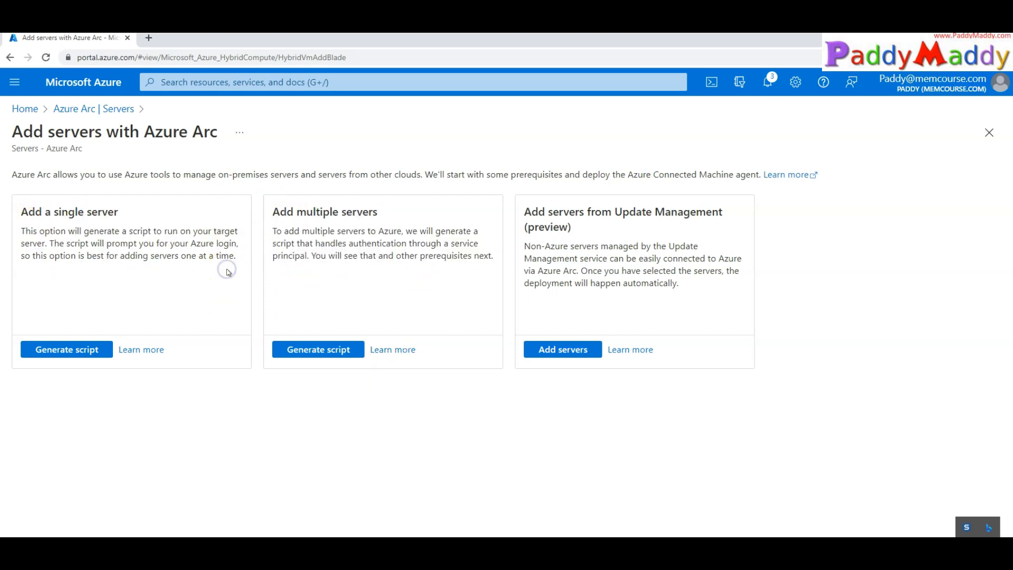
pyautogui.moveTo(67, 216); pyautogui.dragTo(238, 256)
pyautogui.click(188, 275)
pyautogui.moveTo(272, 216); pyautogui.dragTo(519, 258)
pyautogui.click(416, 254)
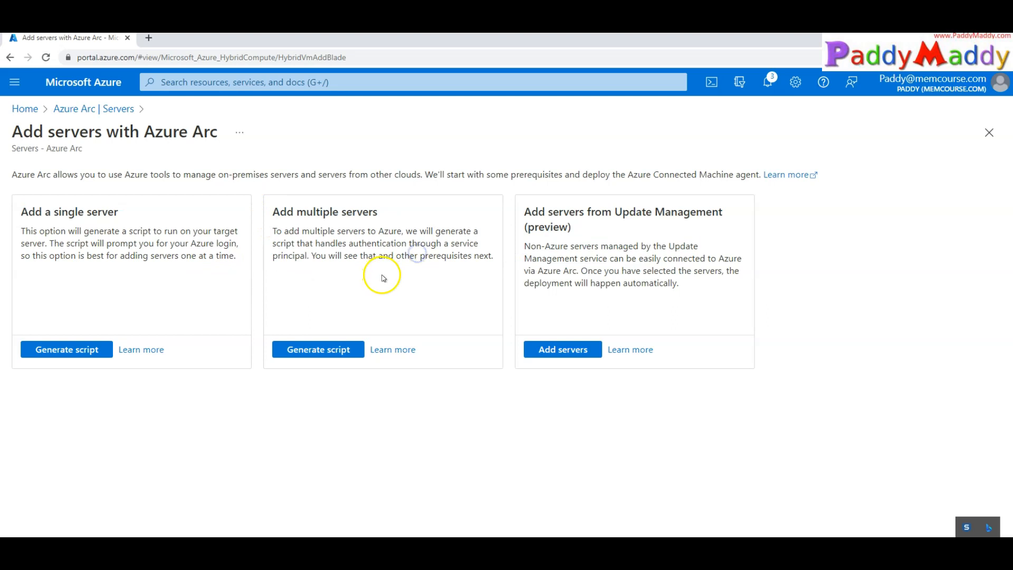
pyautogui.moveTo(22, 211); pyautogui.dragTo(233, 257)
pyautogui.click(102, 352)
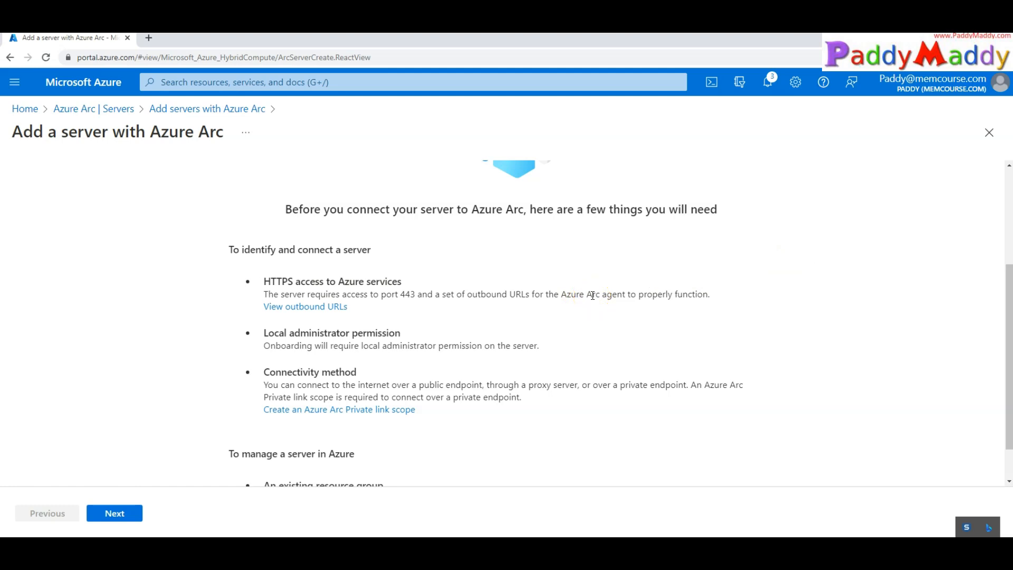
# Review the HTTPS prerequisite and its required port 443
pyautogui.scroll(-1, 516, 287)
pyautogui.scroll(4, 515, 283)
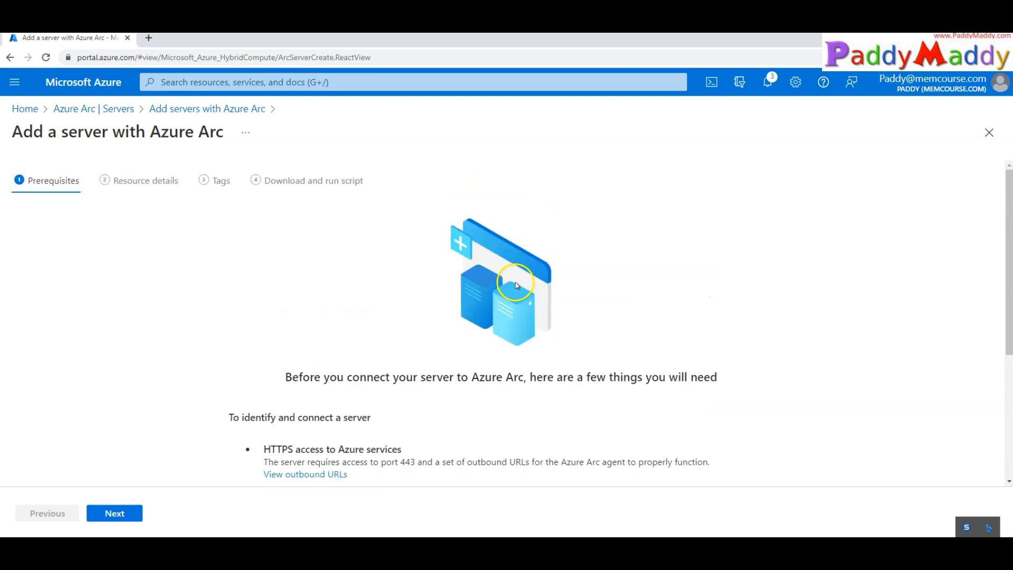
pyautogui.moveTo(31, 184); pyautogui.dragTo(100, 185)
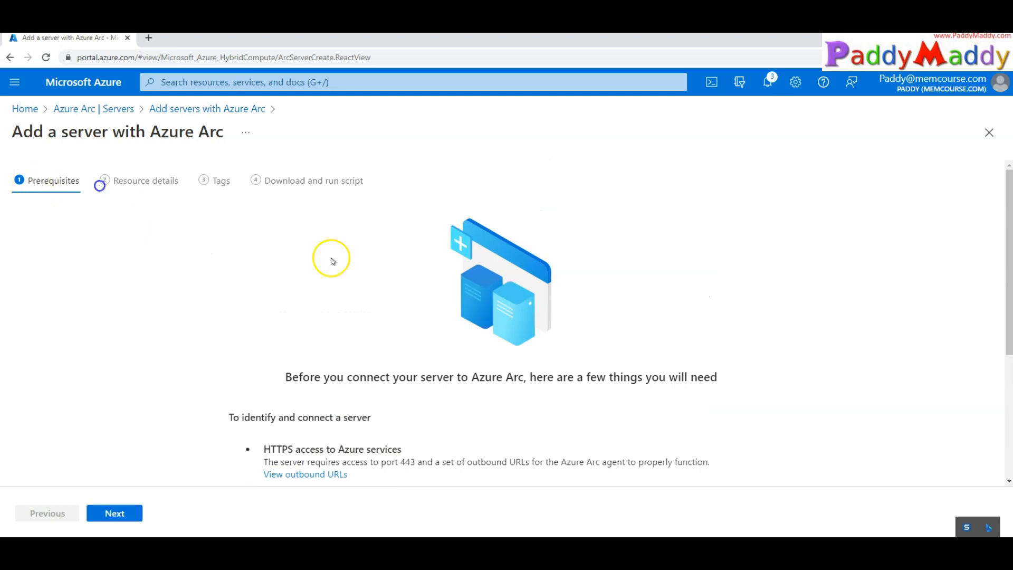
pyautogui.scroll(-2, 514, 287)
pyautogui.moveTo(262, 338); pyautogui.dragTo(388, 338)
pyautogui.click(406, 347)
pyautogui.doubleClick(406, 348)
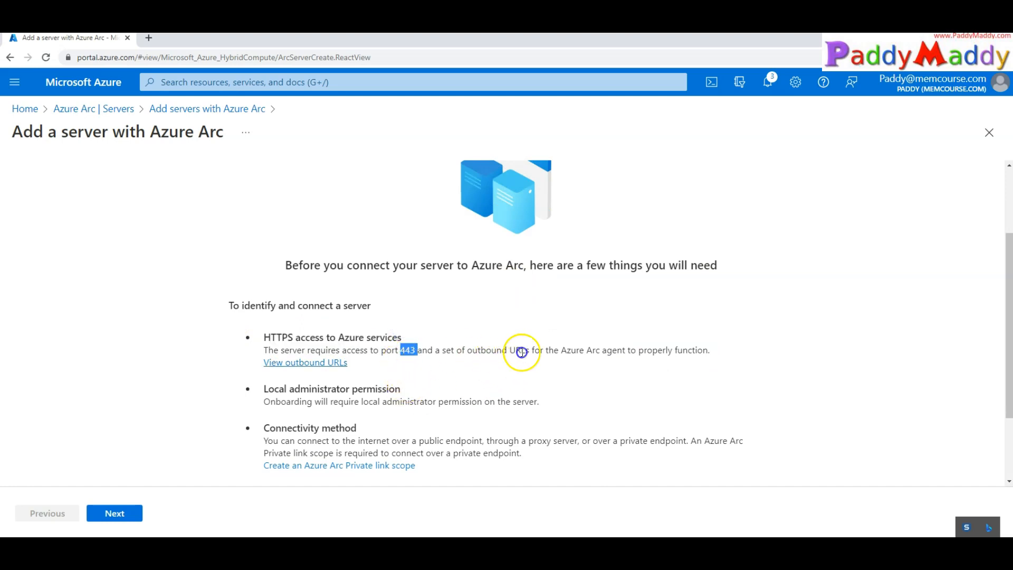
pyautogui.click(463, 336)
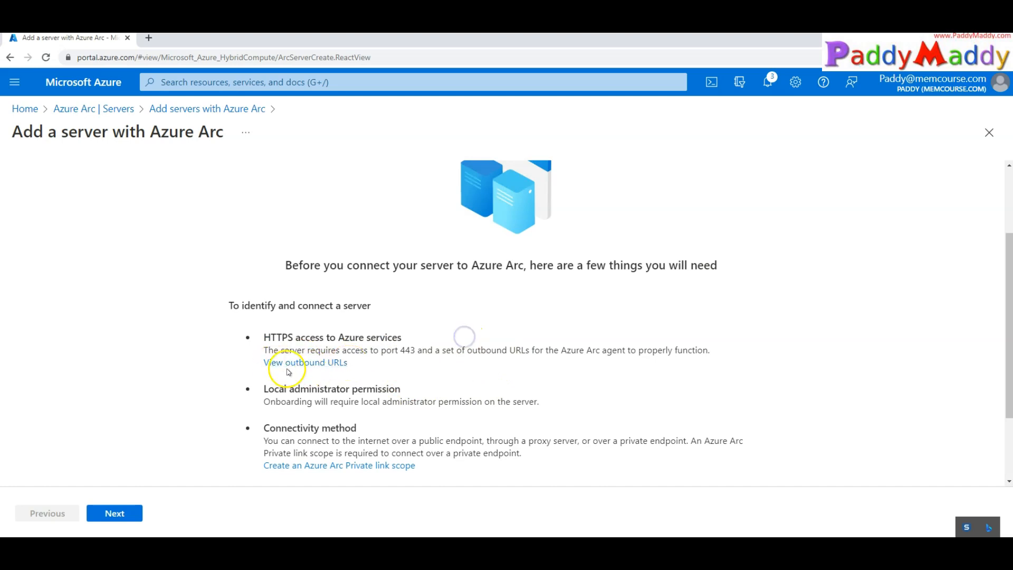
pyautogui.scroll(-2, 438, 383)
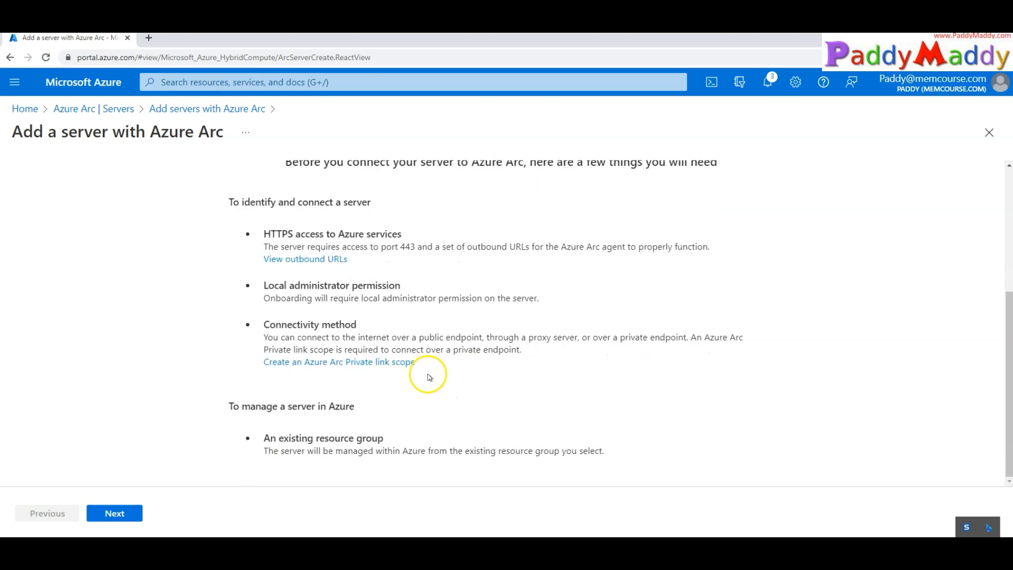
# Read the connectivity method section on private endpoints and proceed to Resource details
pyautogui.click(423, 290)
pyautogui.moveTo(607, 310); pyautogui.dragTo(249, 331)
pyautogui.doubleClick(316, 336)
pyautogui.tripleClick(316, 336)
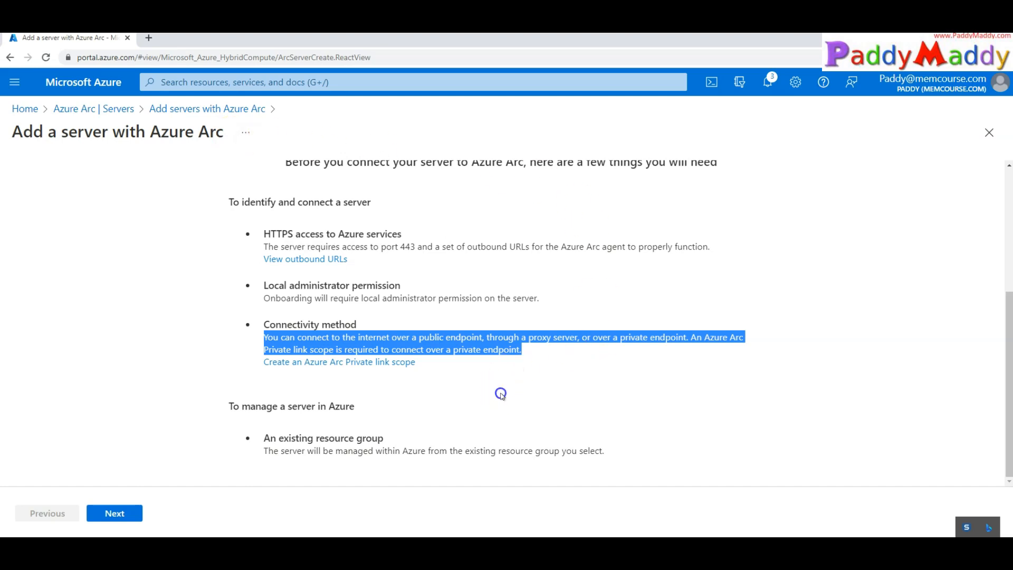
pyautogui.click(501, 393)
pyautogui.moveTo(260, 326); pyautogui.dragTo(496, 333)
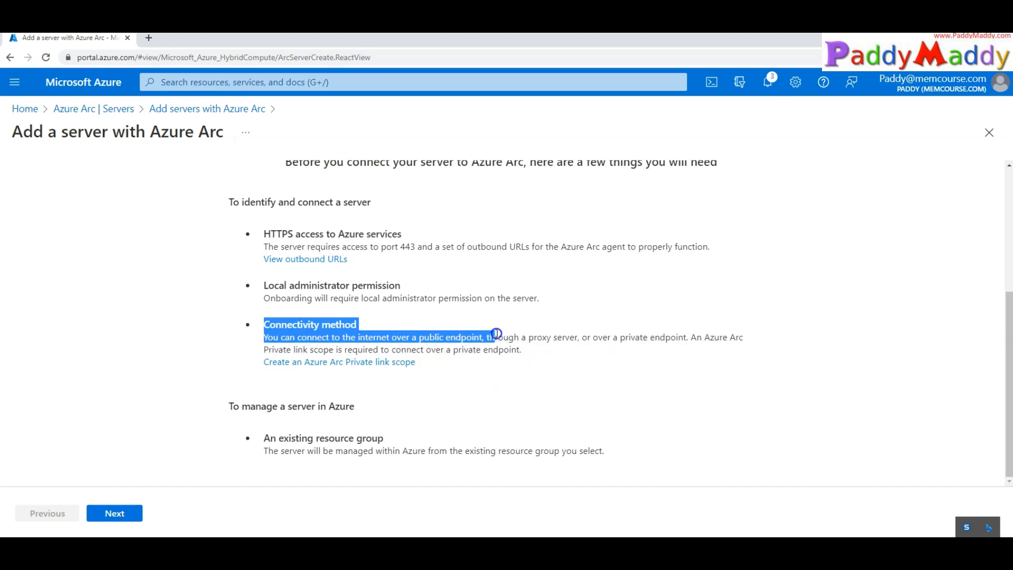
pyautogui.click(576, 342)
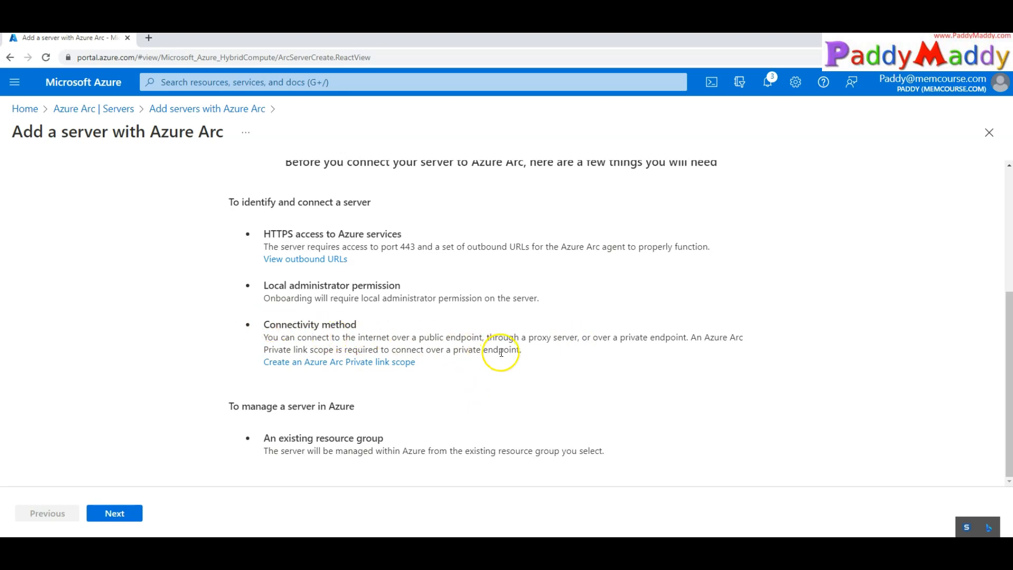
pyautogui.click(452, 351)
pyautogui.moveTo(452, 352); pyautogui.dragTo(520, 350)
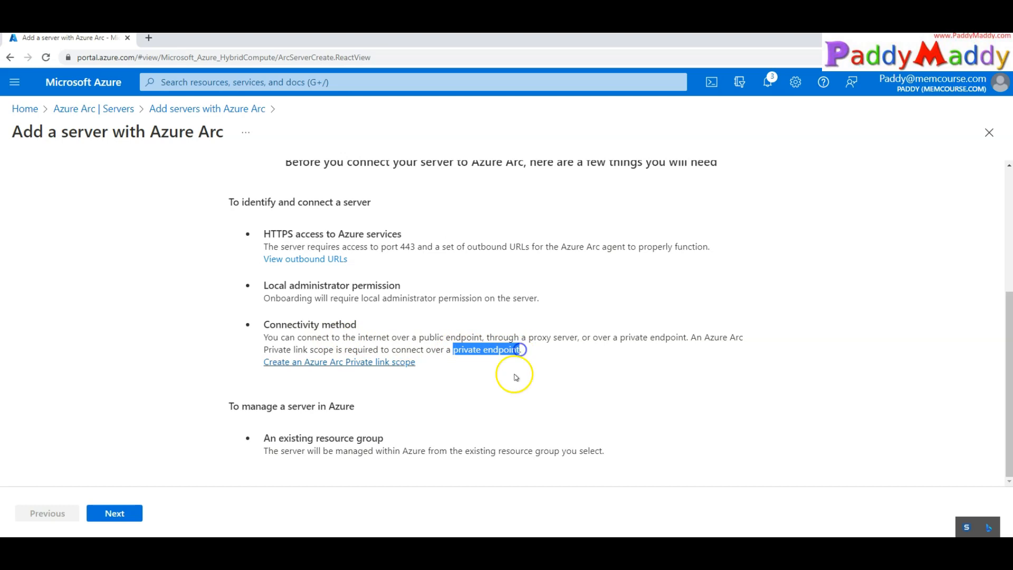
pyautogui.click(515, 407)
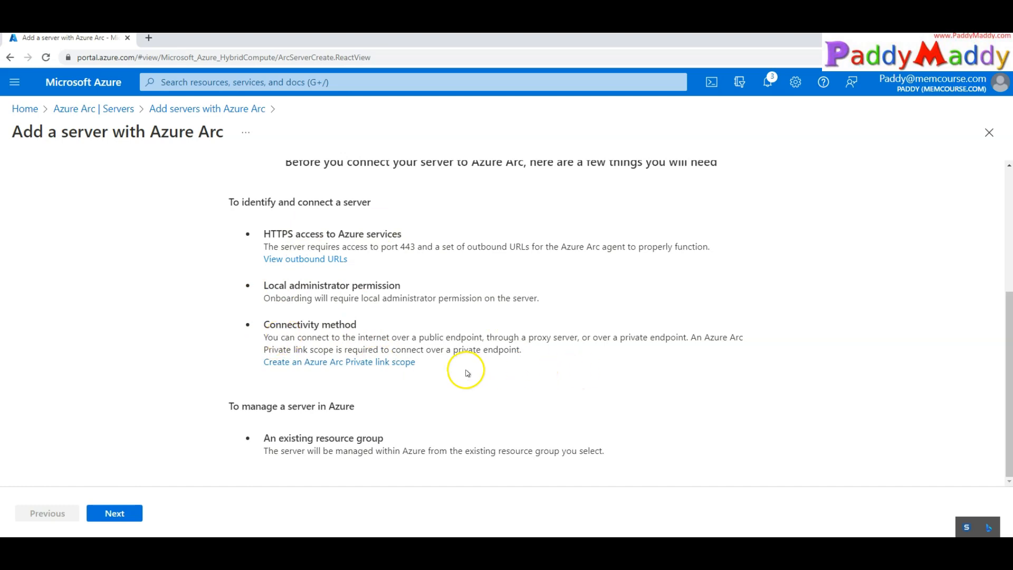
pyautogui.moveTo(452, 351); pyautogui.dragTo(519, 351)
pyautogui.moveTo(245, 327); pyautogui.dragTo(515, 343)
pyautogui.click(598, 387)
pyautogui.click(123, 521)
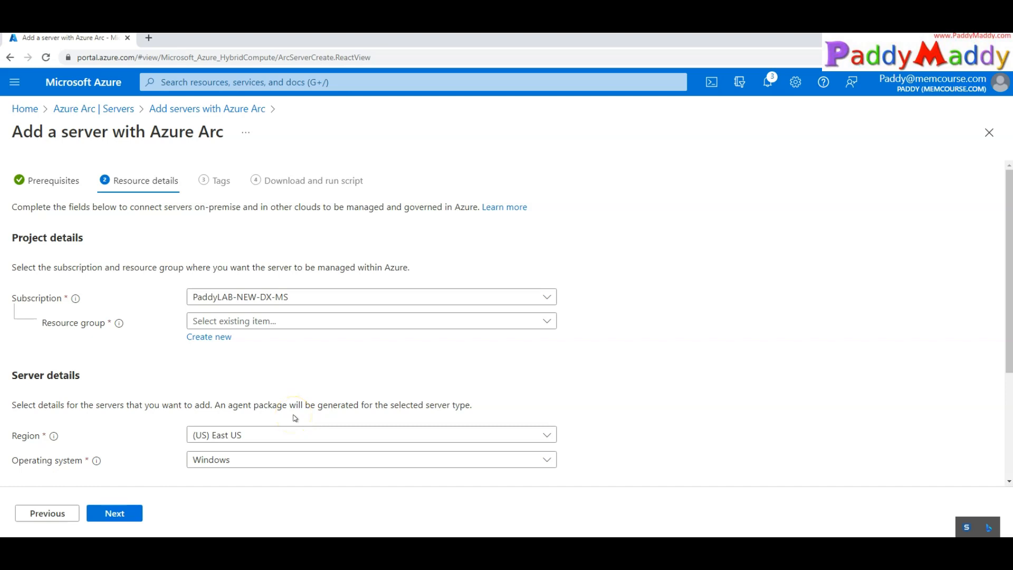
# In a new tab, confirm the Azure Arc Servers list is empty and view the Azure Arc overview
pyautogui.middleClick(108, 83)
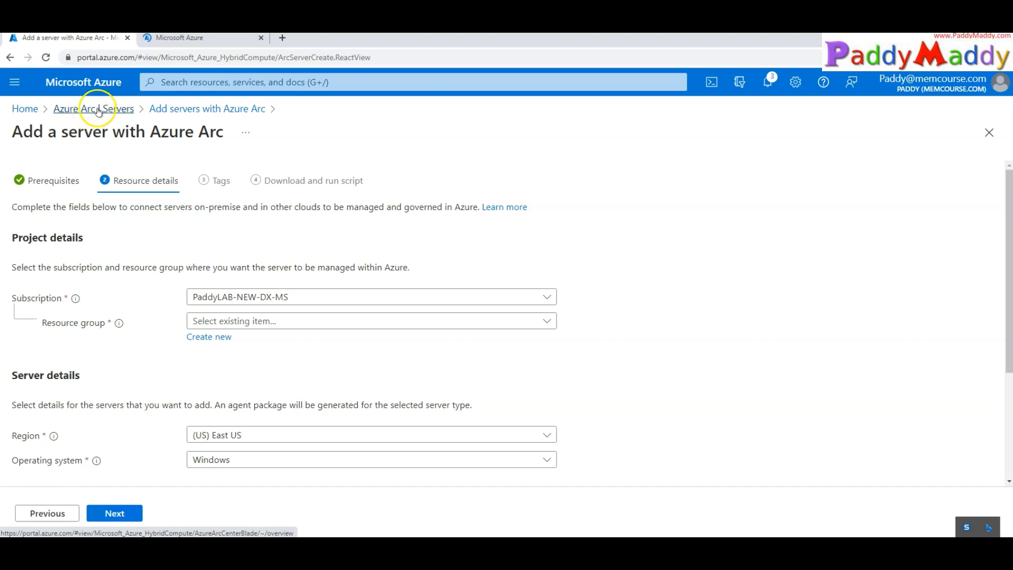
pyautogui.click(182, 45)
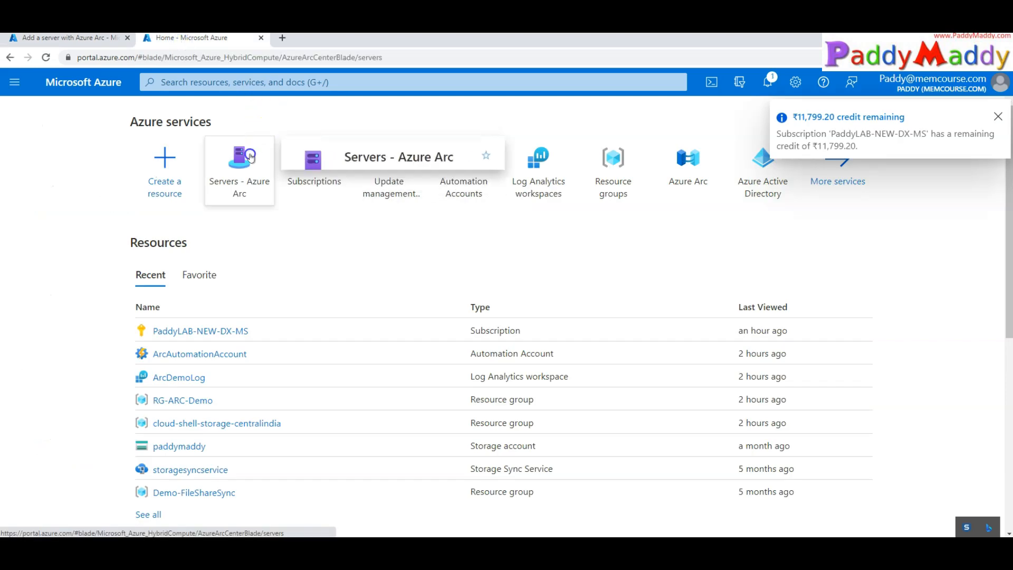
pyautogui.click(246, 153)
pyautogui.click(998, 116)
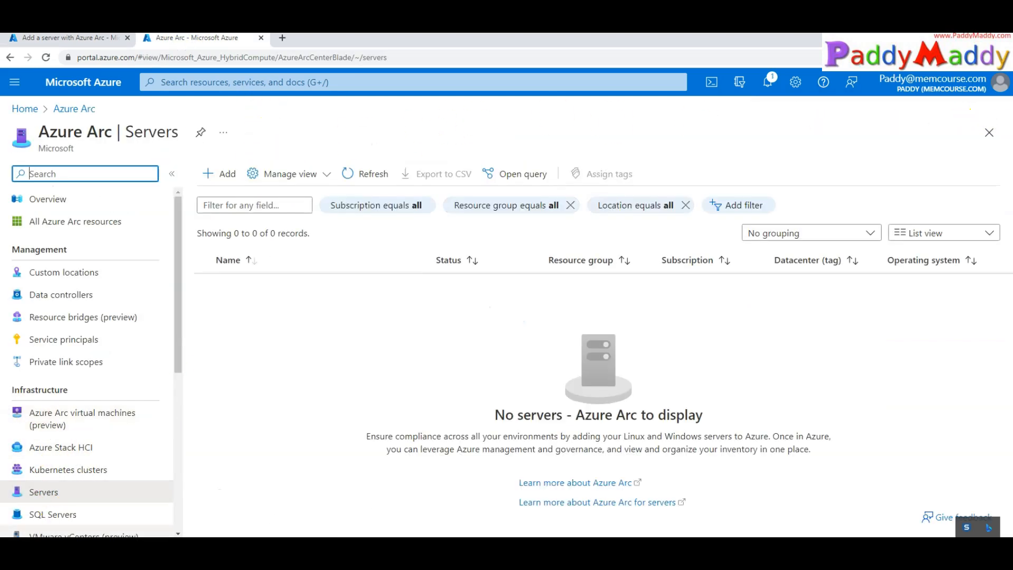
pyautogui.click(47, 197)
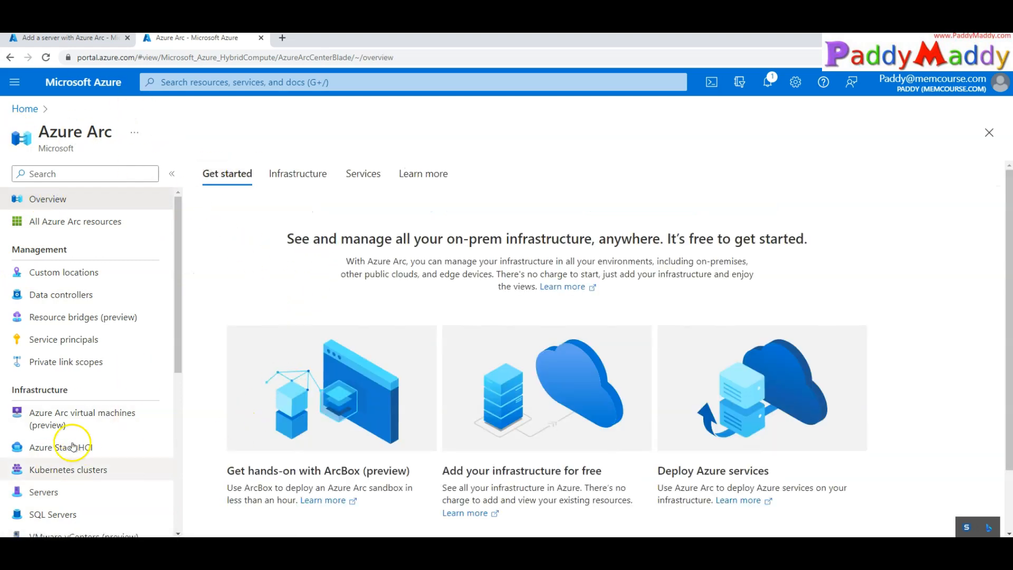
pyautogui.scroll(-3, 74, 440)
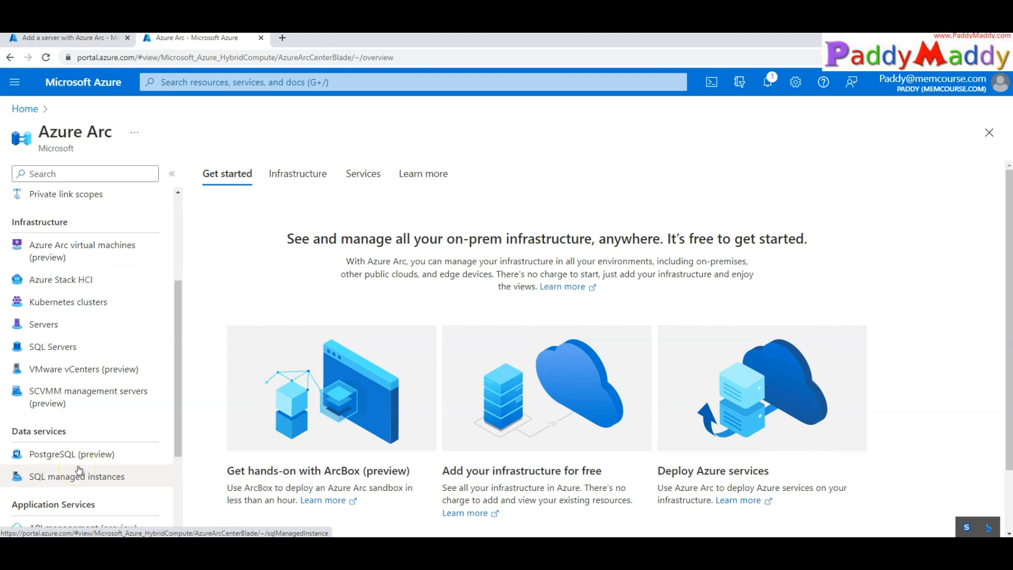
pyautogui.click(80, 38)
# Place the server in the RG-ARC-Demo resource group
pyautogui.click(253, 321)
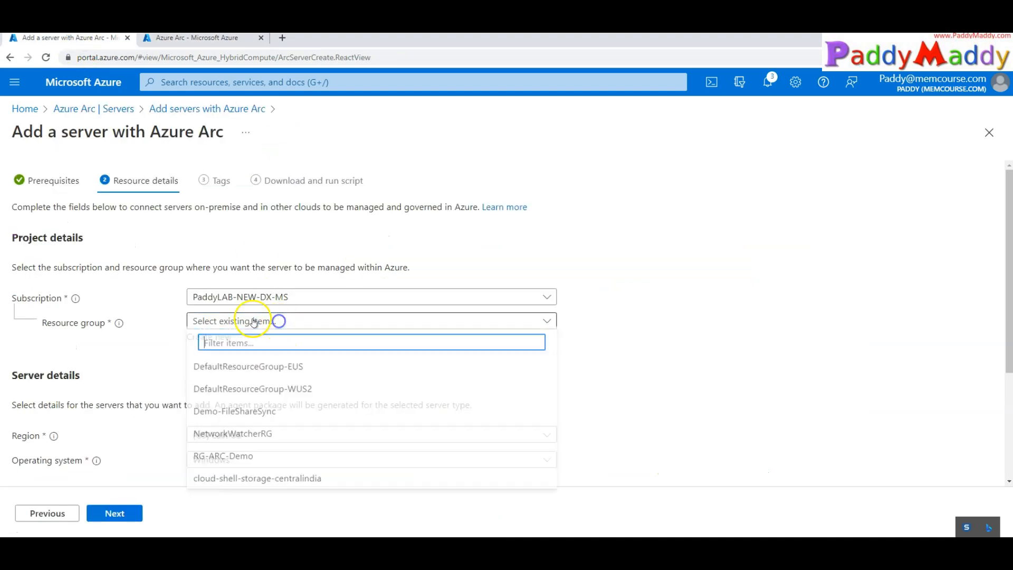
pyautogui.click(234, 459)
pyautogui.scroll(-2, 142, 398)
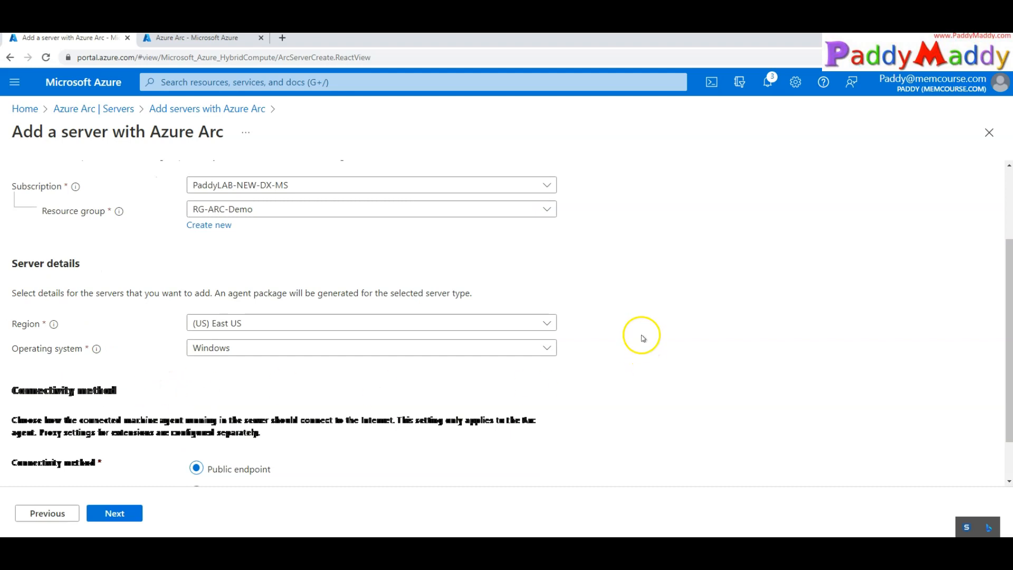
pyautogui.scroll(-1, 282, 436)
pyautogui.scroll(3, 289, 426)
pyautogui.scroll(-3, 185, 391)
pyautogui.hotkey('ctrl', '+')
pyautogui.hotkey('ctrl', '-')
pyautogui.click(325, 414)
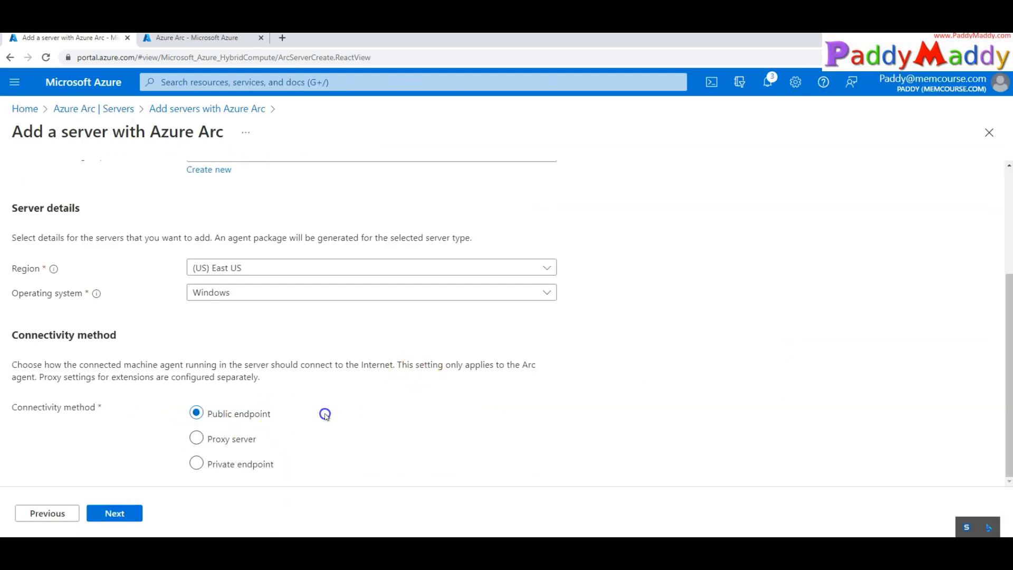
pyautogui.click(255, 475)
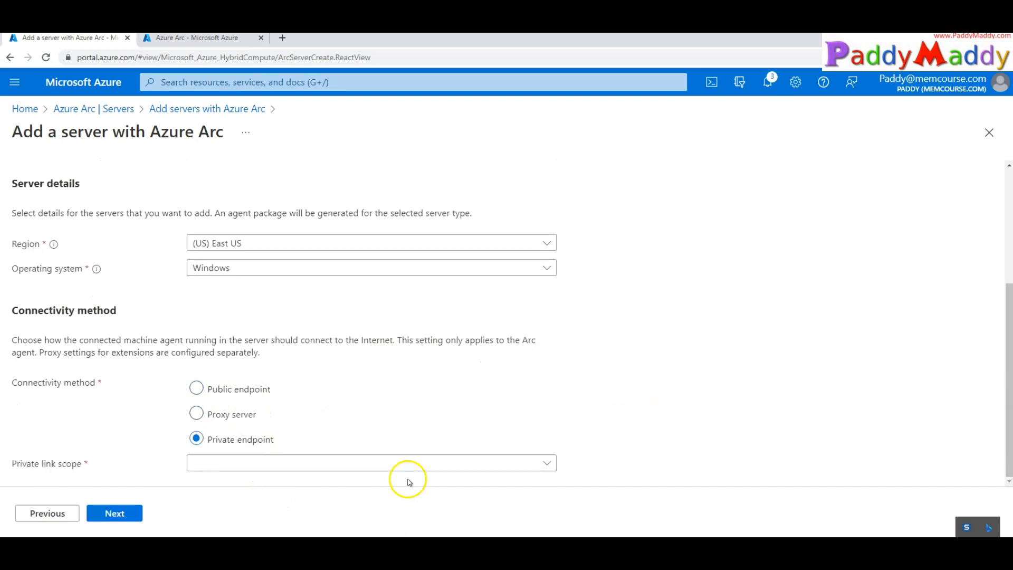
# Use public endpoint connectivity, set region (US) West US 3, and continue to Tags
pyautogui.click(443, 460)
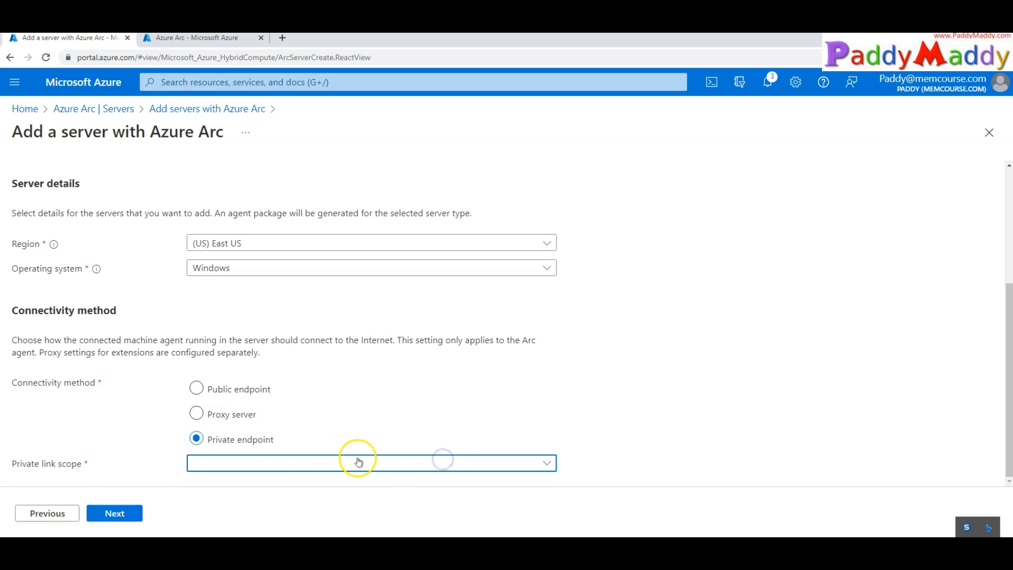
pyautogui.click(537, 462)
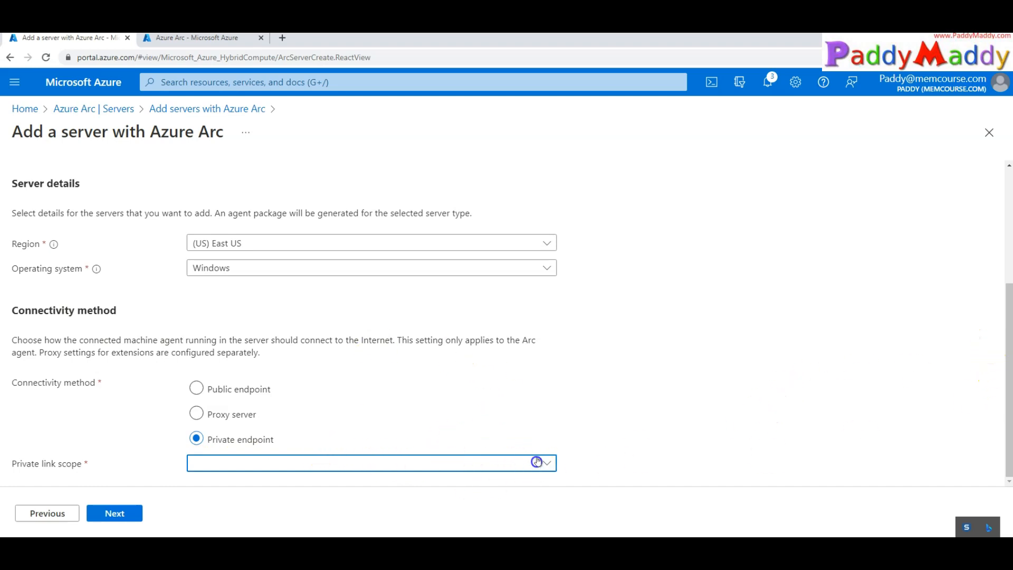
pyautogui.click(233, 397)
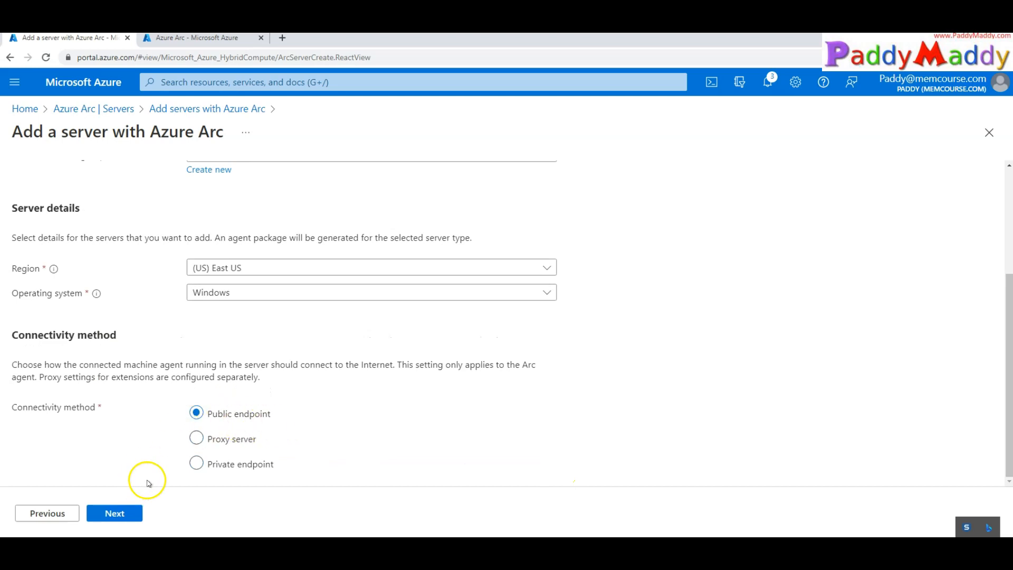
pyautogui.click(282, 266)
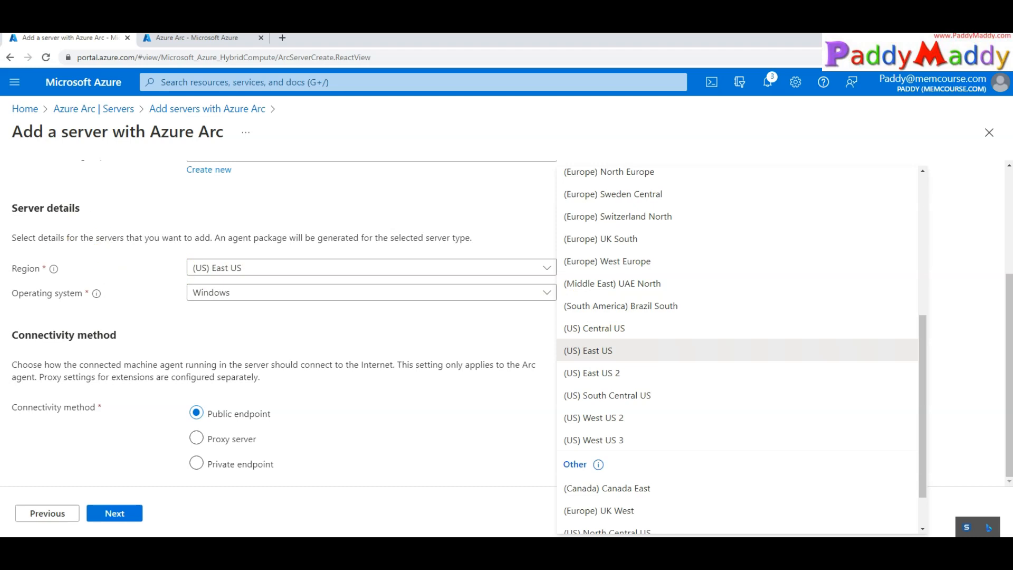
pyautogui.moveTo(923, 390); pyautogui.dragTo(934, 436)
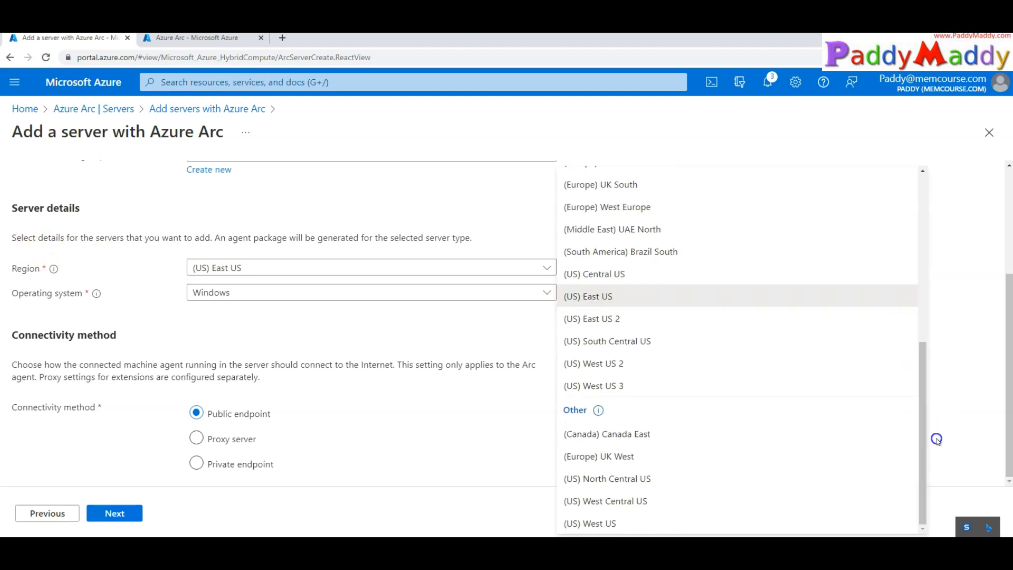
pyautogui.click(615, 384)
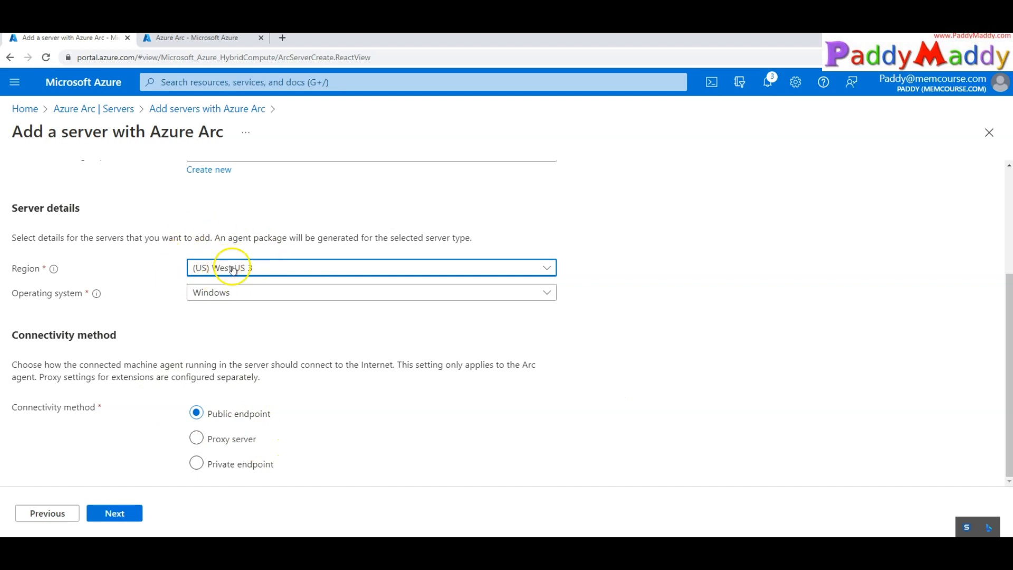
pyautogui.click(123, 520)
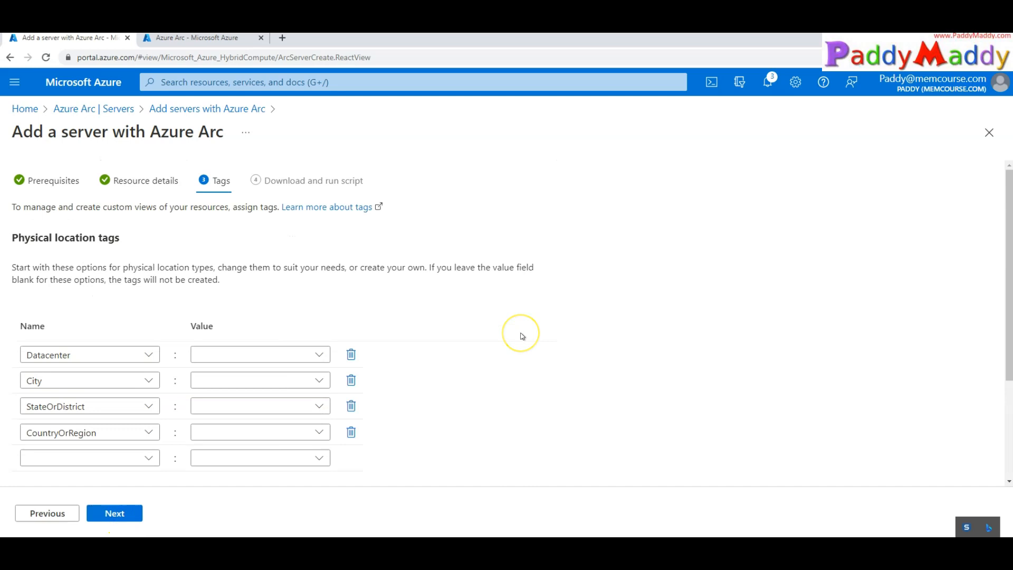
# Enter Cal as the Datacenter tag value and continue to the generated script
pyautogui.click(238, 357)
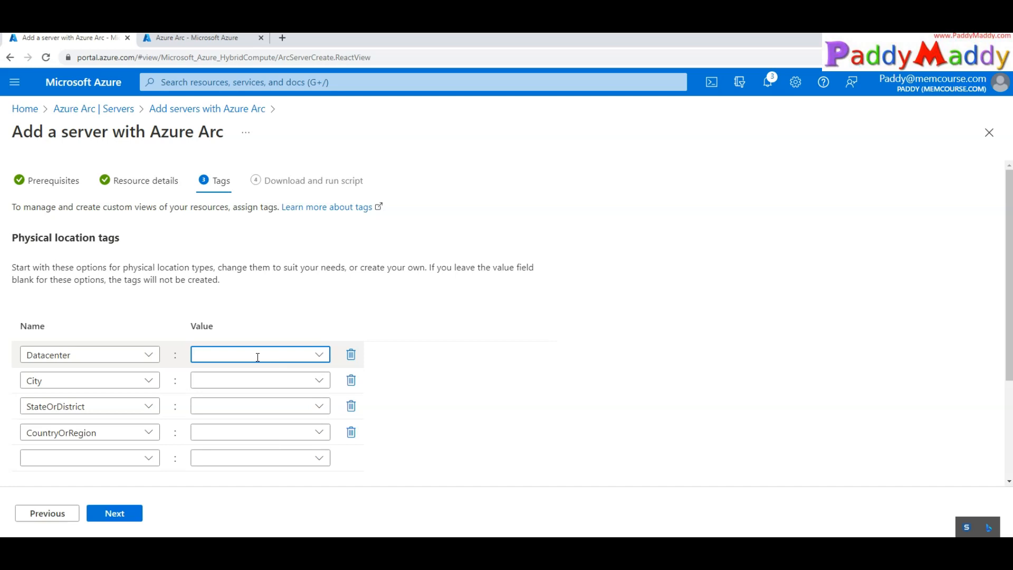
pyautogui.write('ar')
pyautogui.press('BackSpace')
pyautogui.press('BackSpace')
pyautogui.press('BackSpace')
pyautogui.press('BackSpace')
pyautogui.press('BackSpace')
pyautogui.press('BackSpace')
pyautogui.press('BackSpace')
pyautogui.press('BackSpace')
pyautogui.press('BackSpace')
pyautogui.press('BackSpace')
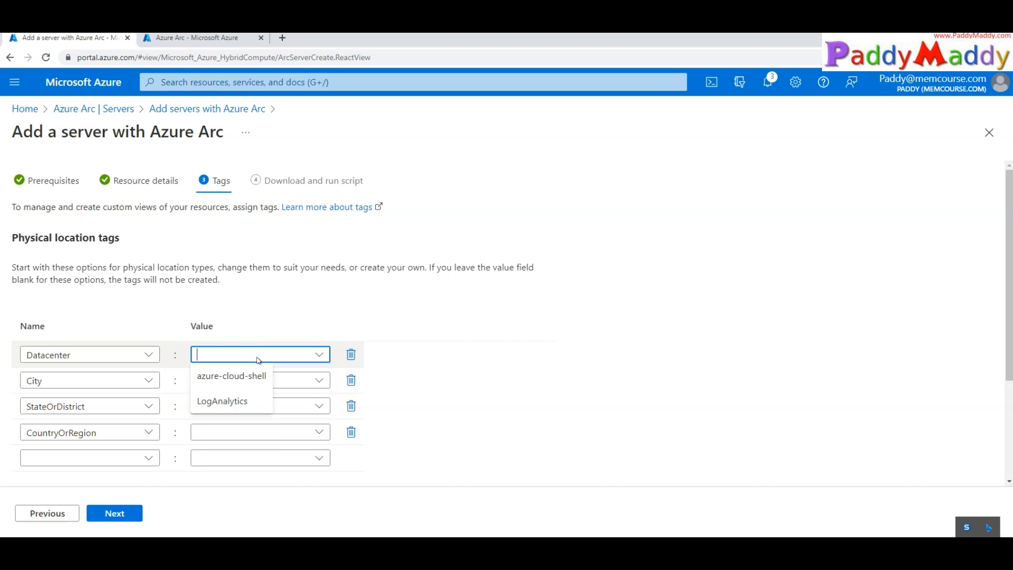
pyautogui.write('chn')
pyautogui.press('BackSpace')
pyautogui.press('BackSpace')
pyautogui.write('Cal')
pyautogui.scroll(-3, 259, 360)
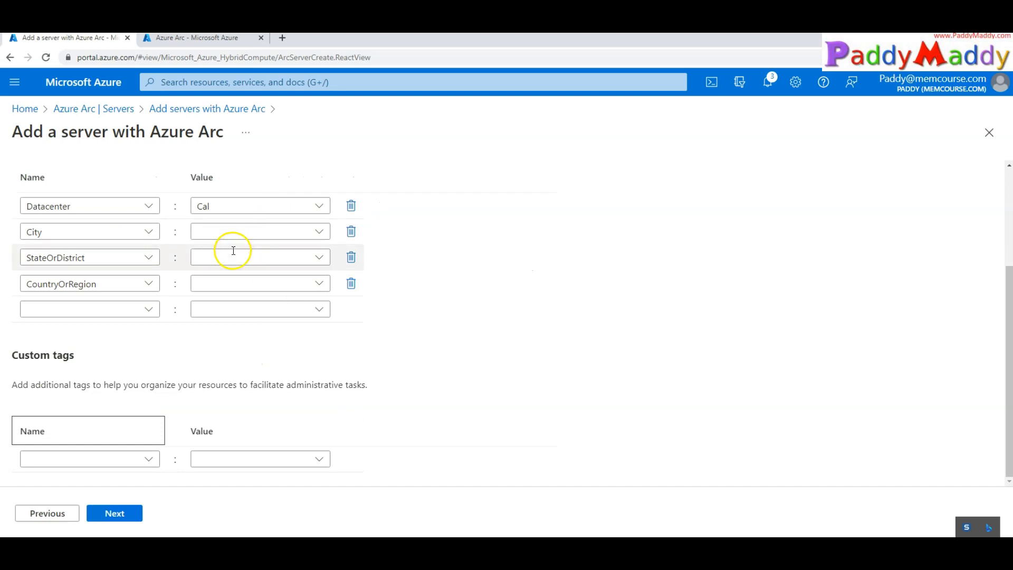
pyautogui.click(136, 513)
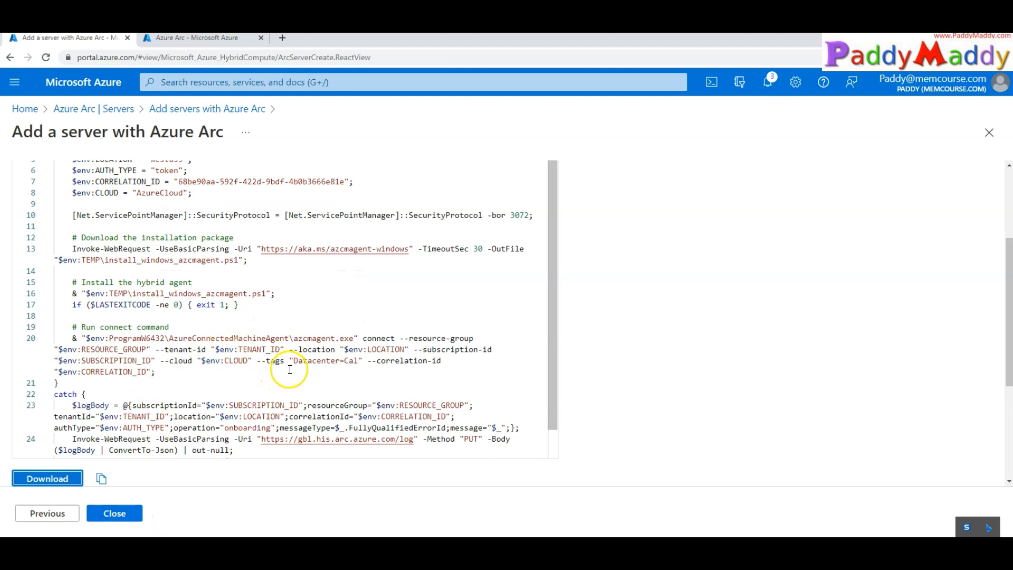
pyautogui.scroll(3, 289, 370)
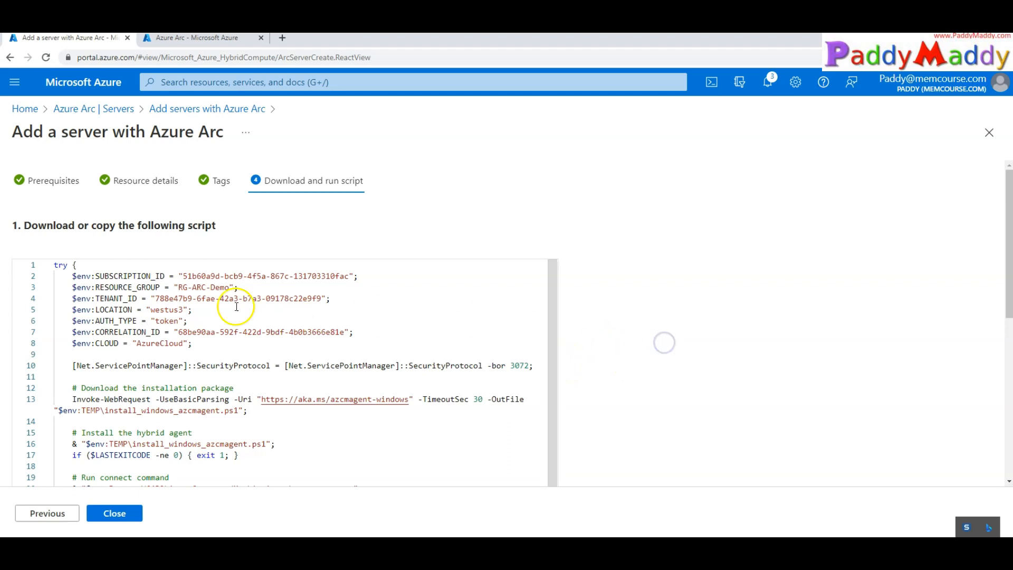
pyautogui.scroll(-7, 649, 362)
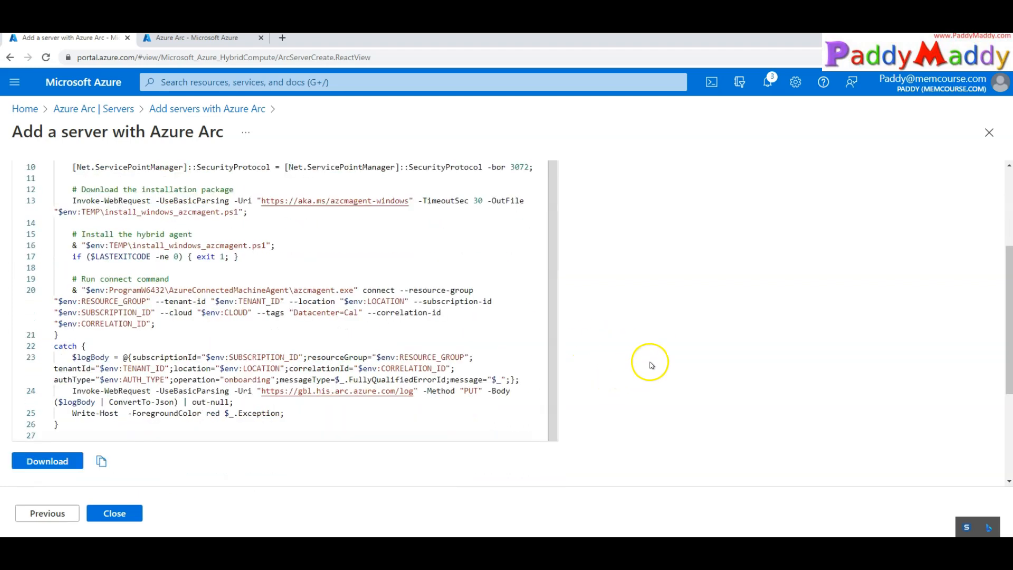
pyautogui.hotkey('ctrl', '-')
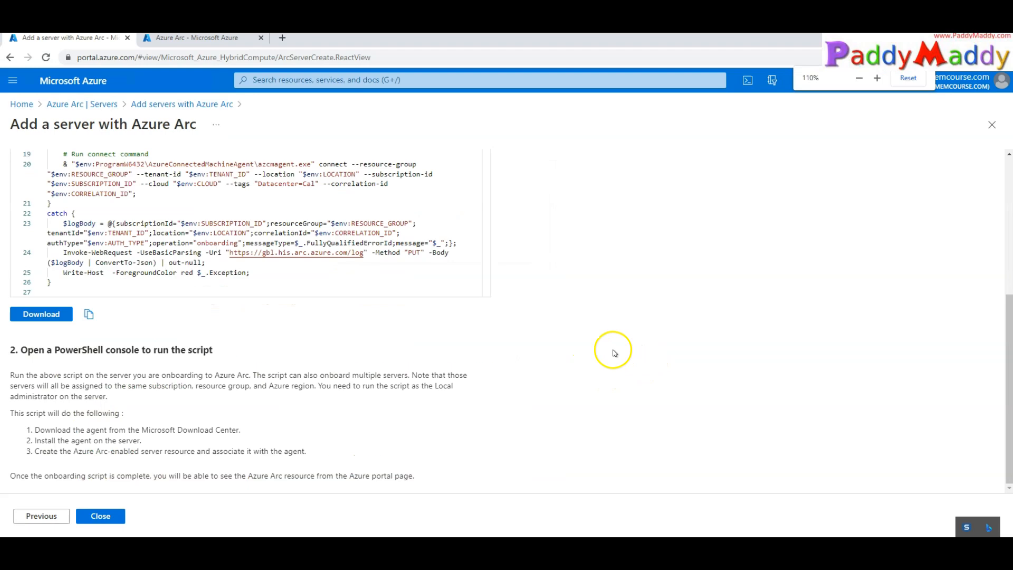
pyautogui.click(31, 350)
pyautogui.scroll(5, 32, 351)
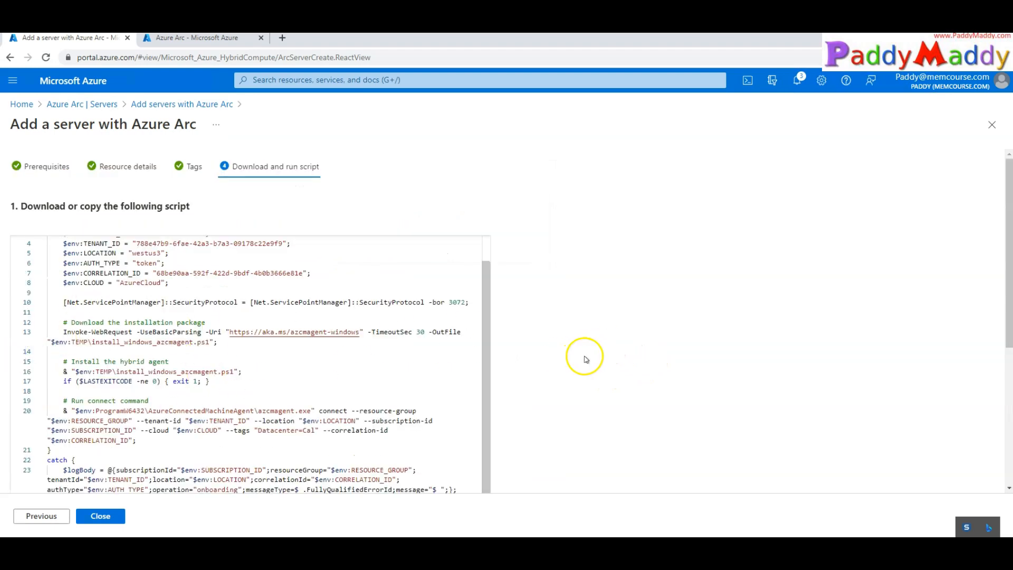
pyautogui.scroll(-4, 611, 357)
pyautogui.moveTo(28, 372); pyautogui.dragTo(295, 474)
pyautogui.moveTo(19, 372); pyautogui.dragTo(209, 372)
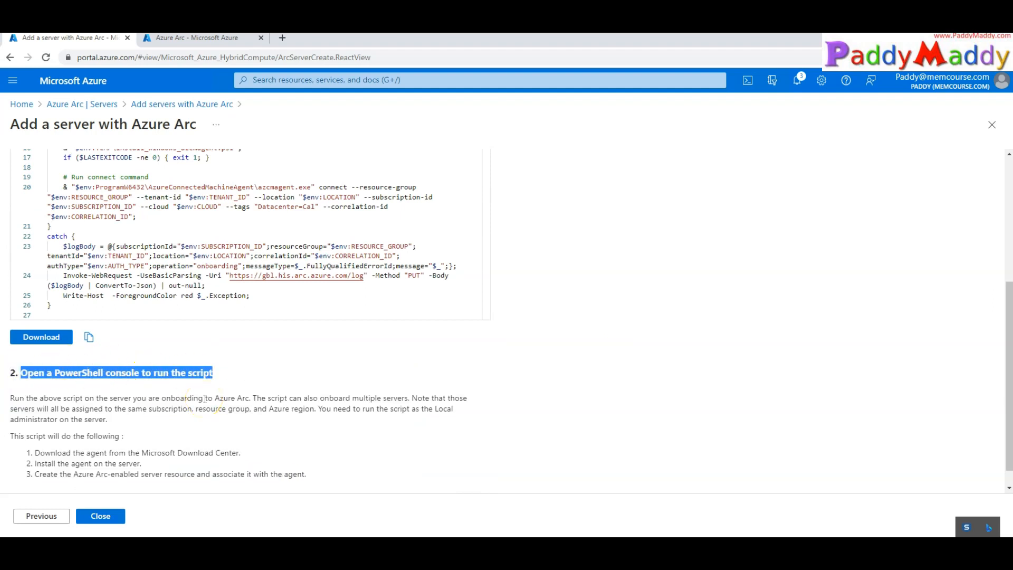
pyautogui.click(316, 410)
pyautogui.scroll(5, 312, 407)
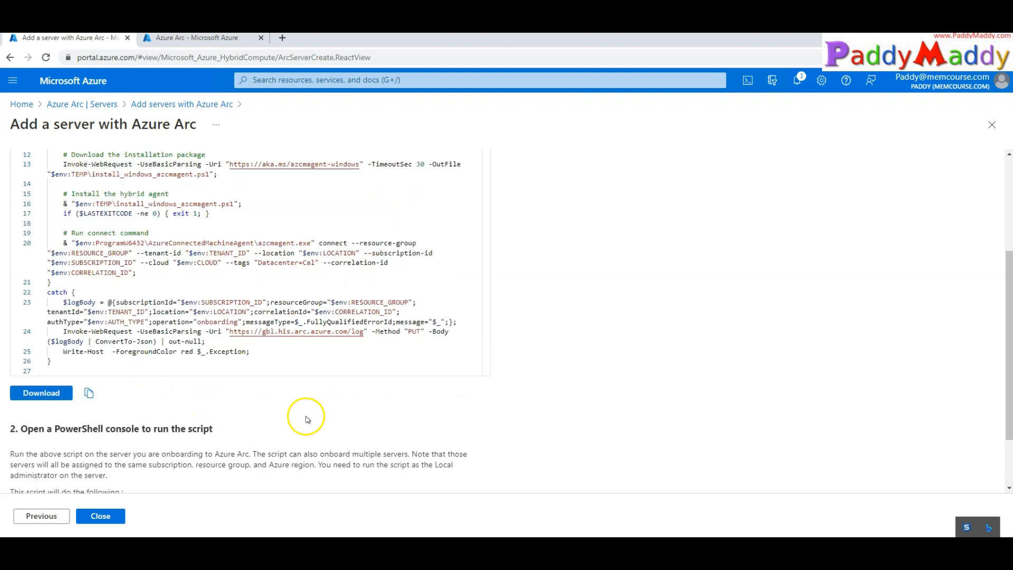
pyautogui.scroll(1, 113, 351)
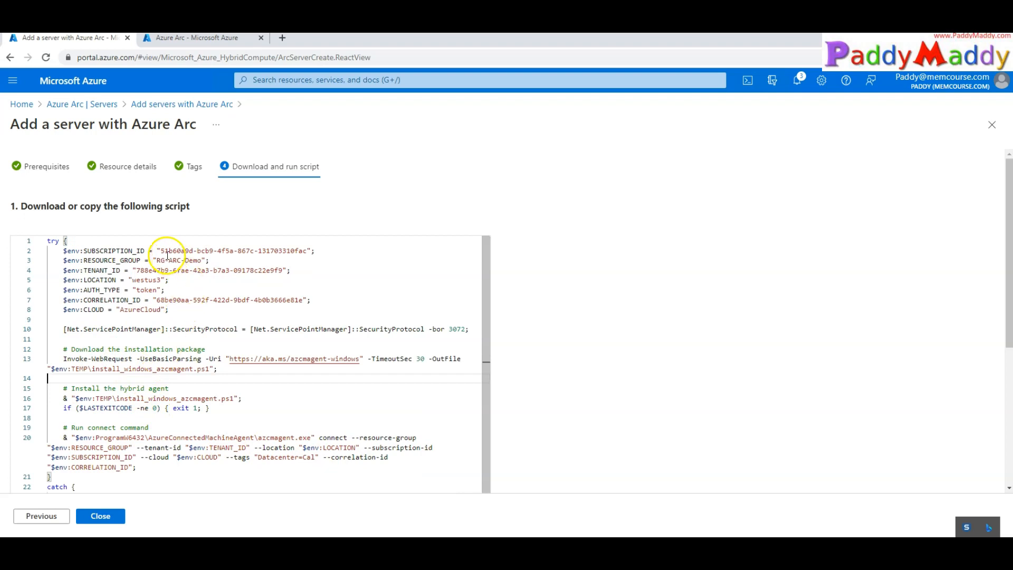
pyautogui.moveTo(161, 251); pyautogui.dragTo(306, 251)
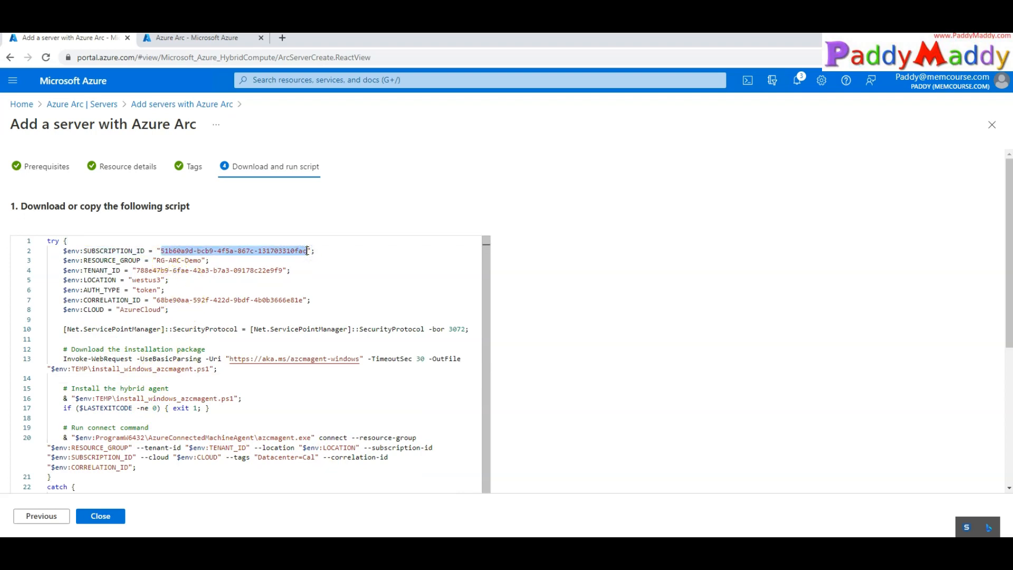
pyautogui.moveTo(157, 262); pyautogui.dragTo(198, 254)
pyautogui.moveTo(101, 272); pyautogui.dragTo(159, 275)
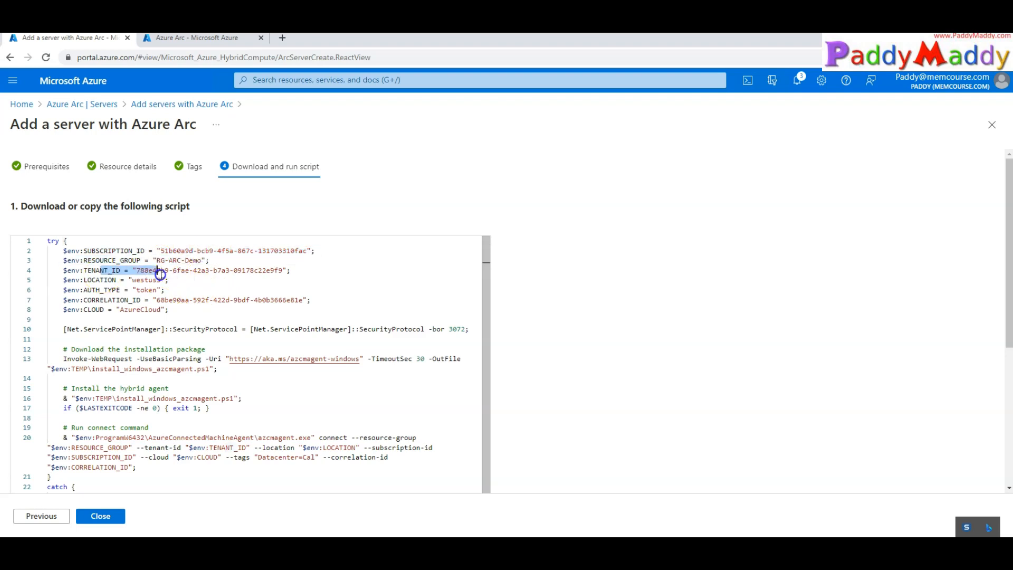
pyautogui.moveTo(76, 280); pyautogui.dragTo(174, 290)
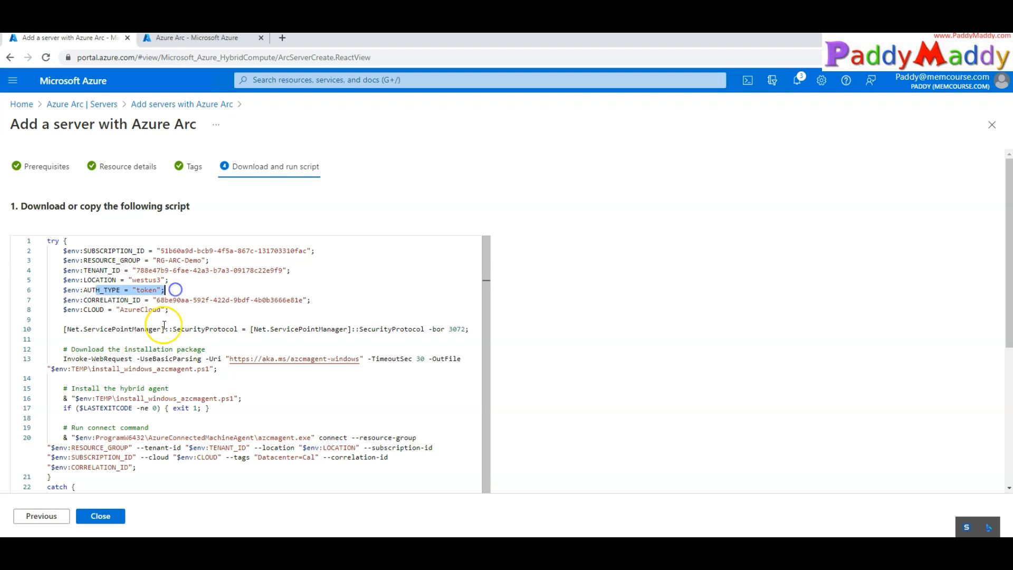
pyautogui.moveTo(73, 290); pyautogui.dragTo(166, 291)
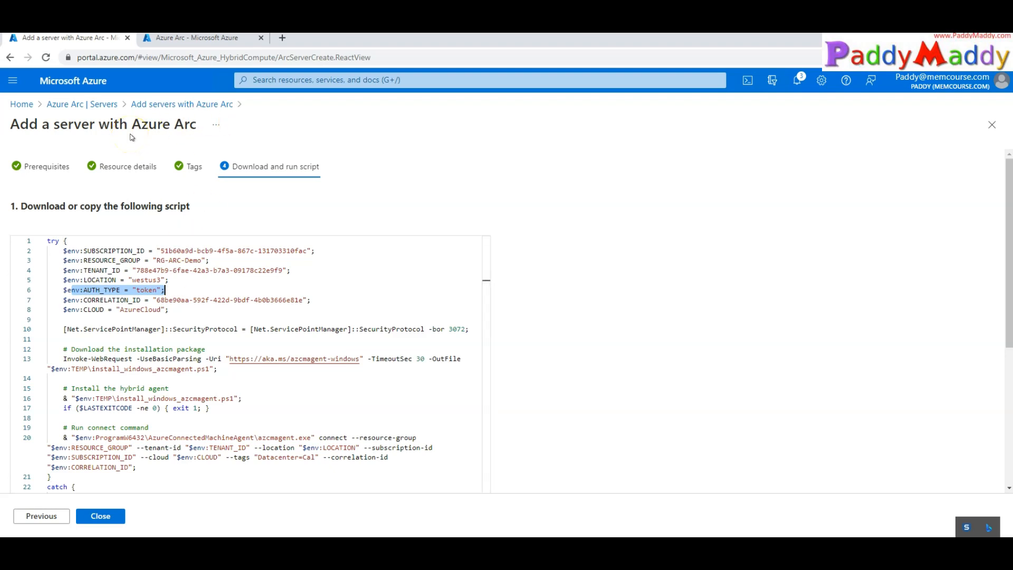
pyautogui.click(174, 292)
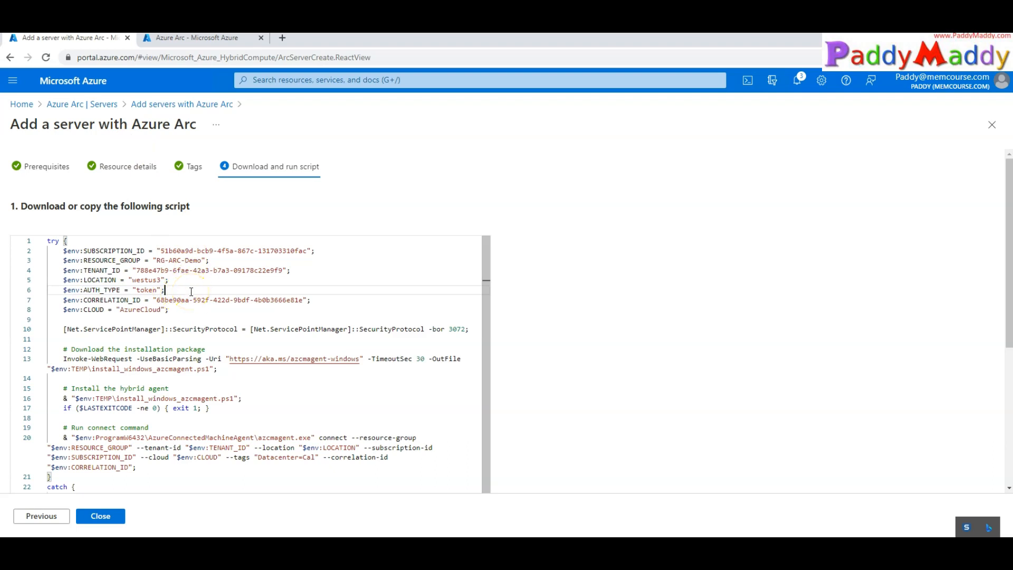
pyautogui.moveTo(80, 340); pyautogui.dragTo(120, 491)
pyautogui.click(100, 368)
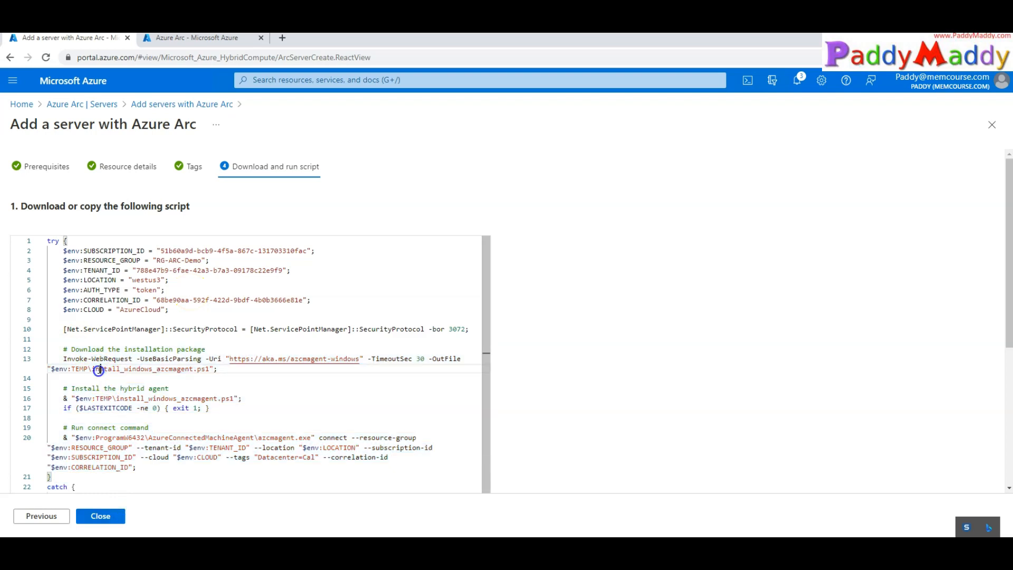
pyautogui.click(342, 389)
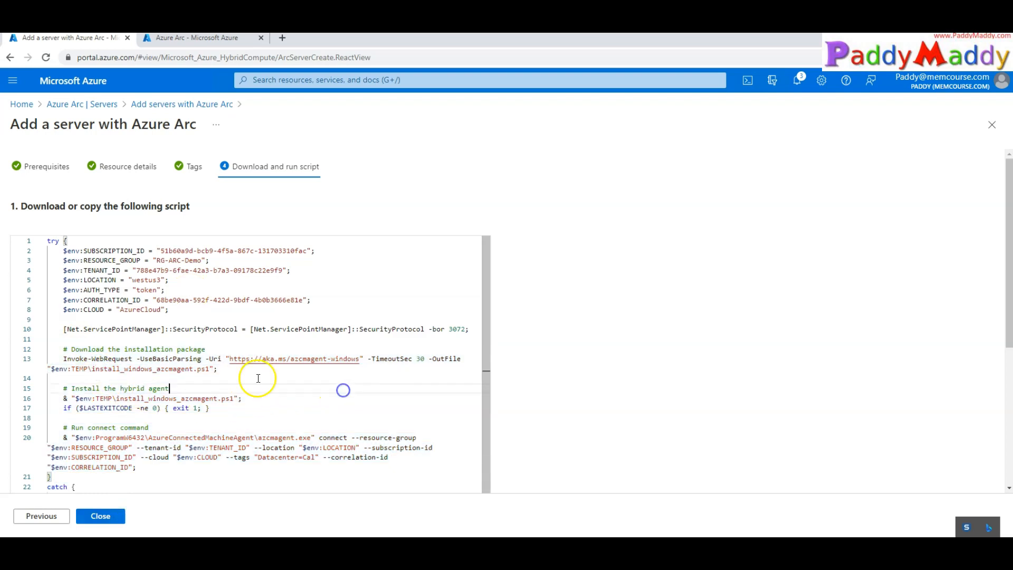
pyautogui.moveTo(66, 359); pyautogui.dragTo(361, 358)
pyautogui.hotkey('ctrl', 'c')
pyautogui.click(258, 377)
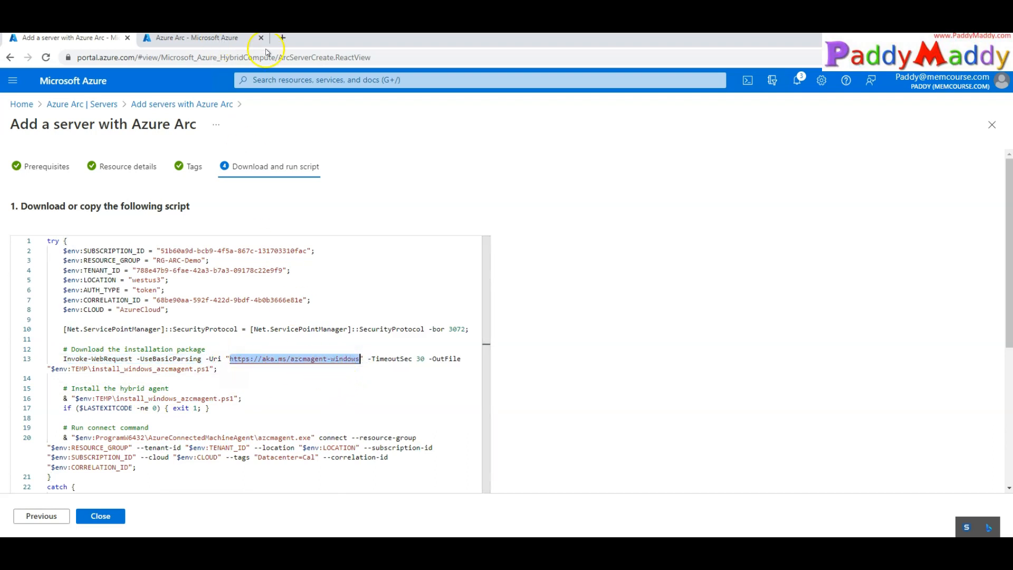
# Load the pasted agent download address in a new browser tab
pyautogui.click(283, 38)
pyautogui.hotkey('ctrl', 'v')
pyautogui.press('Return')
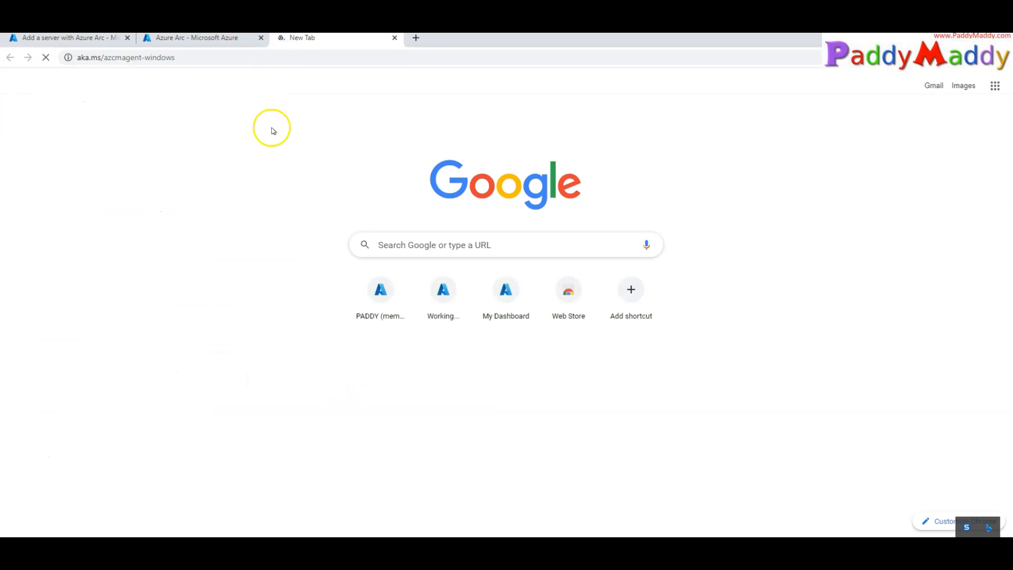
pyautogui.keyDown('ctrl'); pyautogui.scroll(4, 248, 284); pyautogui.keyUp('ctrl')
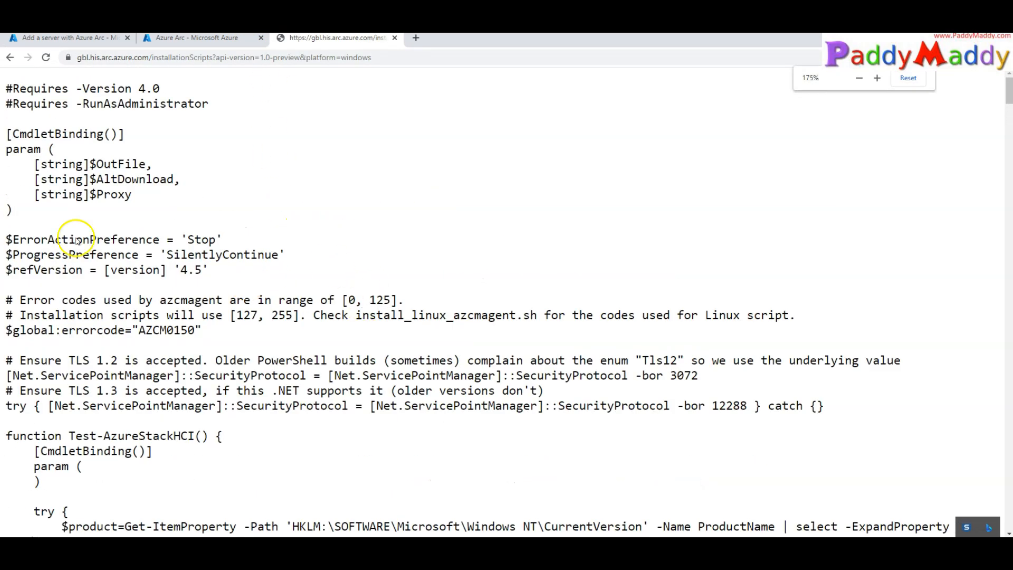
# Point out the script's download temp path and run path, then view the enlarged install script
pyautogui.click(79, 40)
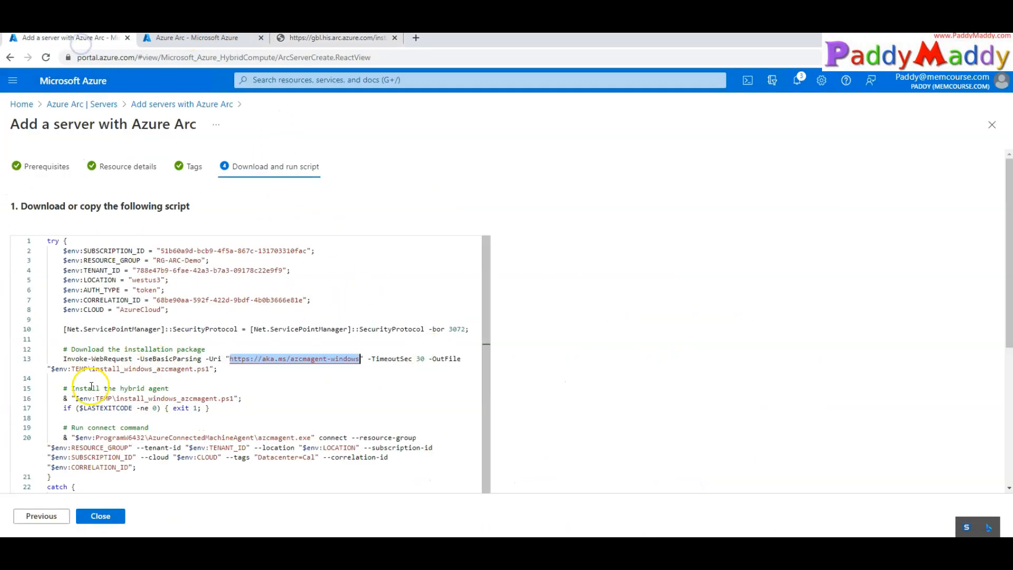
pyautogui.moveTo(63, 359); pyautogui.dragTo(178, 360)
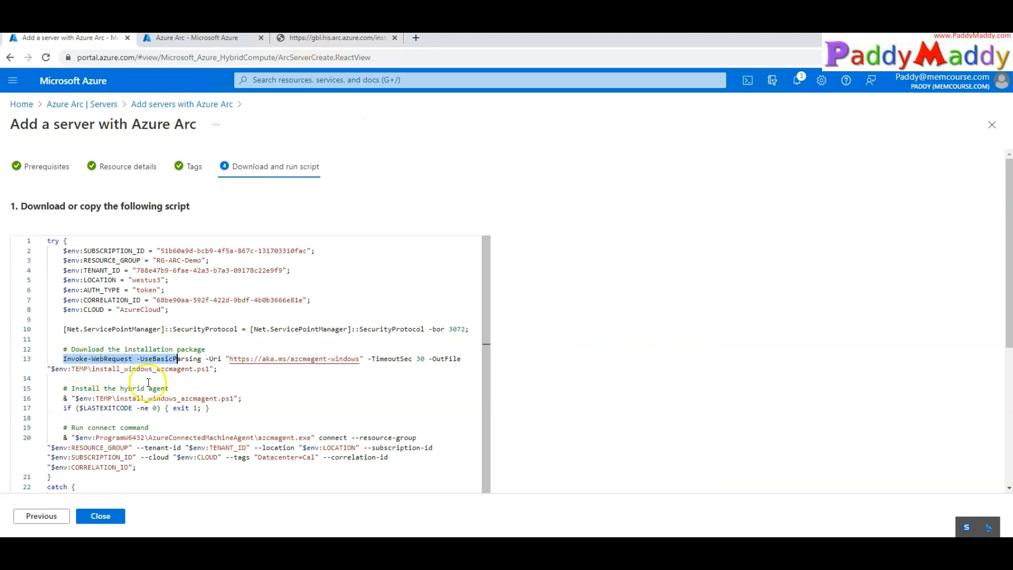
pyautogui.moveTo(73, 369); pyautogui.dragTo(214, 367)
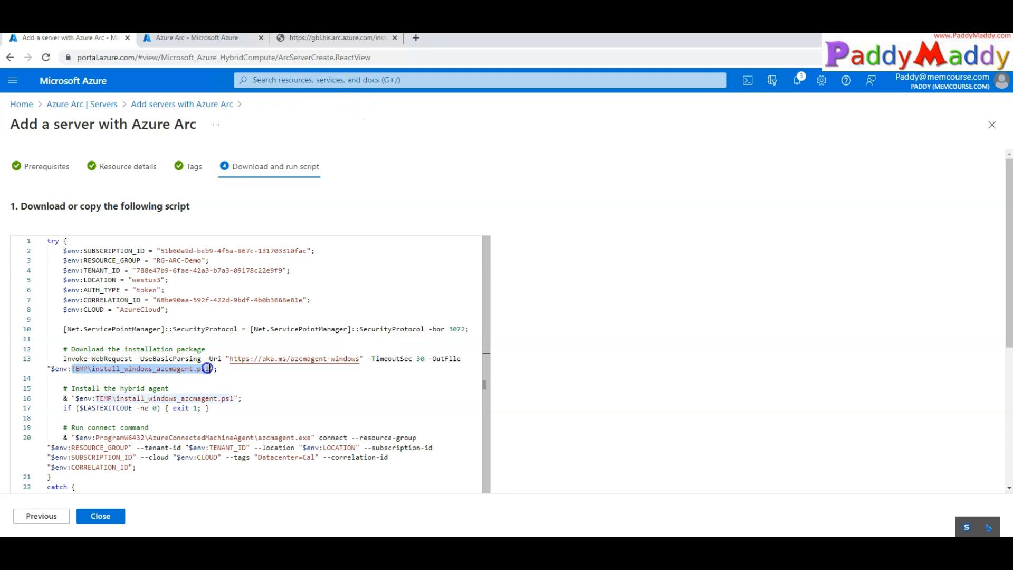
pyautogui.moveTo(428, 359); pyautogui.dragTo(458, 362)
pyautogui.moveTo(96, 398); pyautogui.dragTo(234, 398)
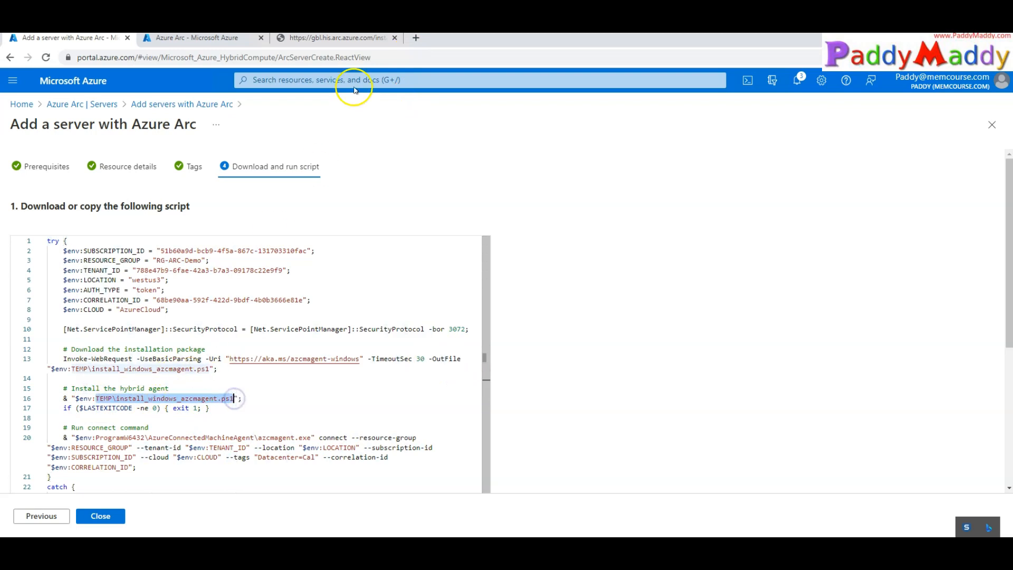
pyautogui.click(328, 38)
pyautogui.hotkey('ctrl', '+')
pyautogui.hotkey('ctrl', '+')
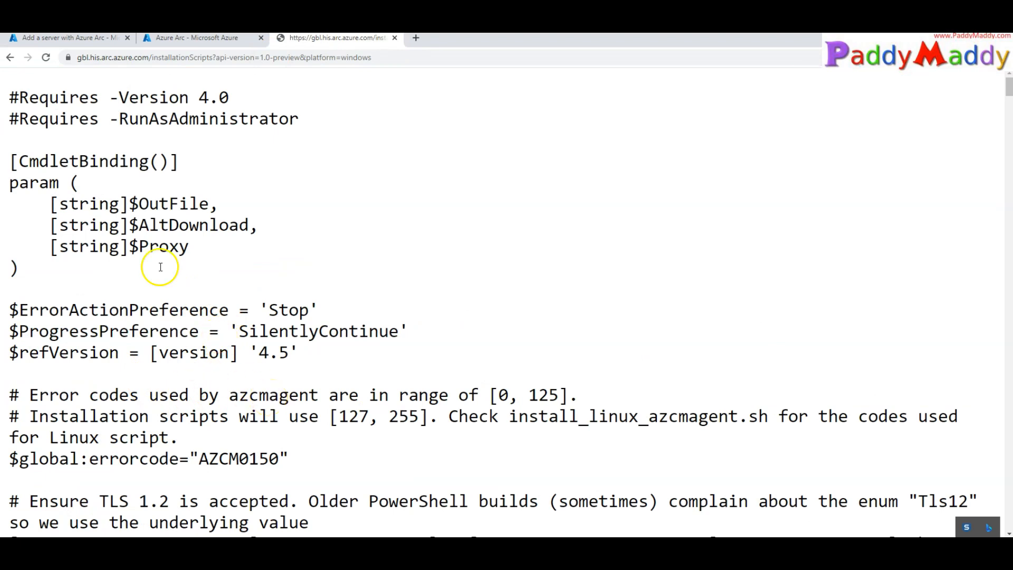
# Review the script's administrator requirement, SilentlyContinue progress setting and Azure metadata check
pyautogui.moveTo(39, 120); pyautogui.dragTo(314, 128)
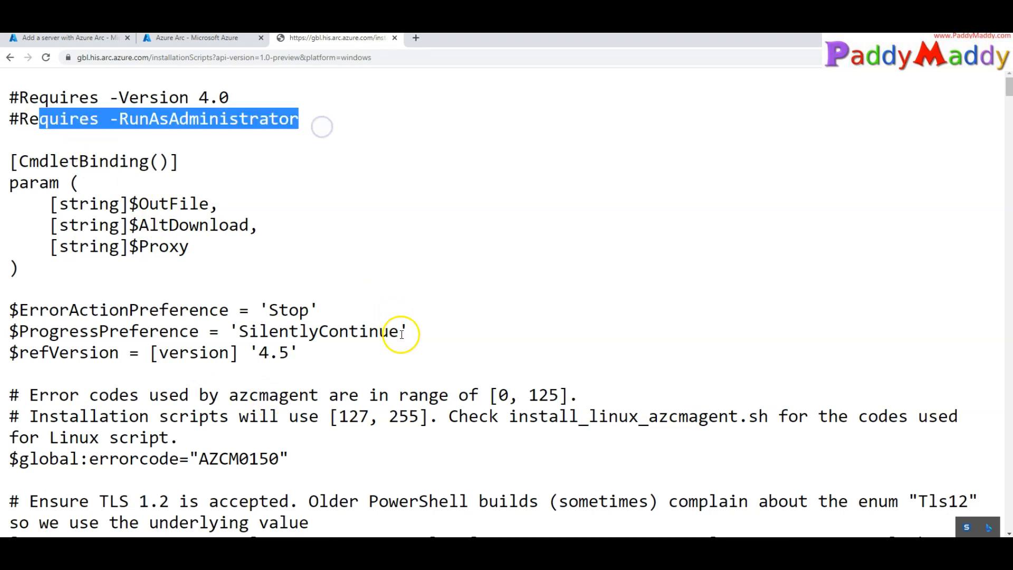
pyautogui.scroll(-1, 414, 402)
pyautogui.moveTo(237, 278); pyautogui.dragTo(405, 276)
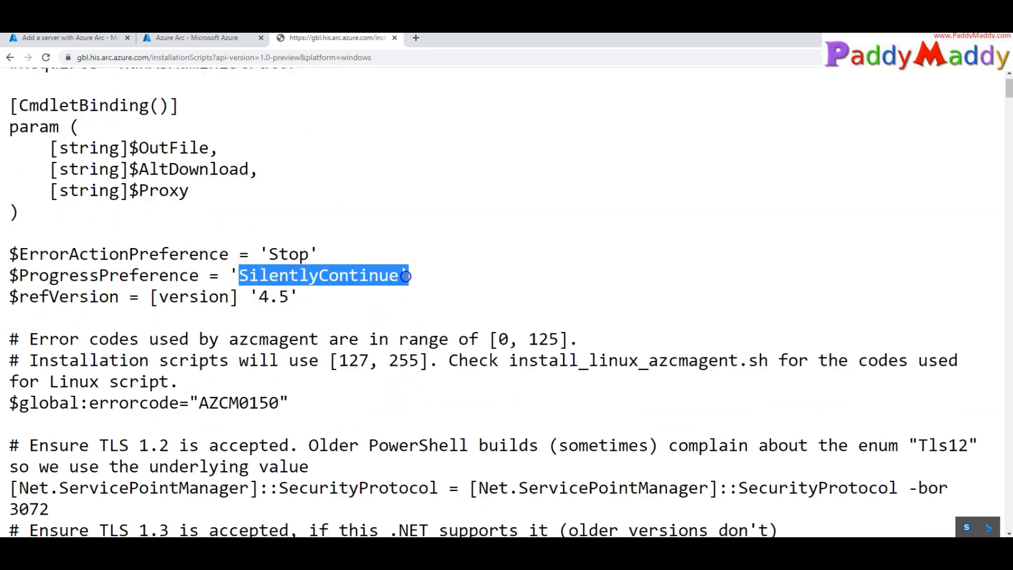
pyautogui.scroll(-5, 417, 337)
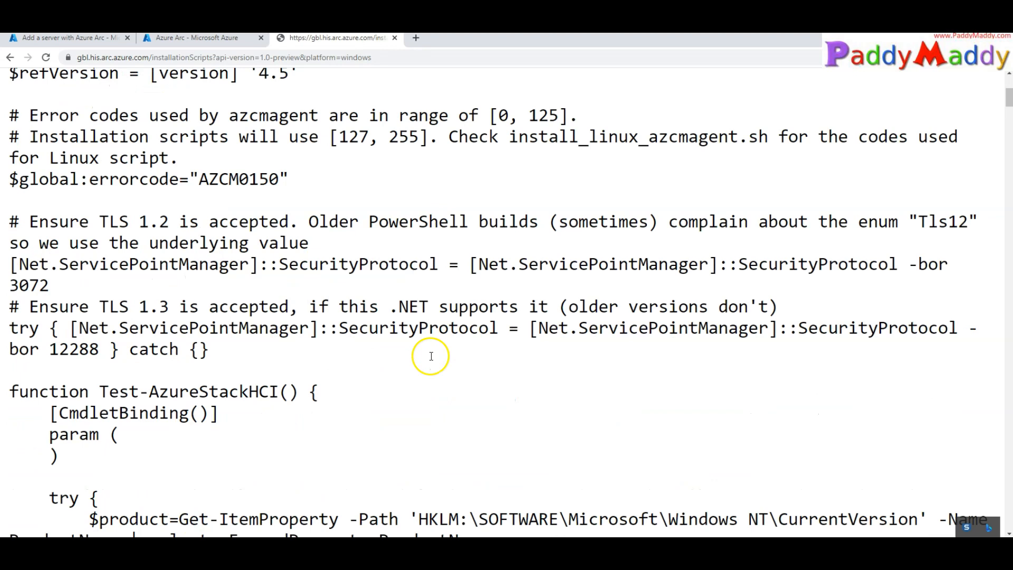
pyautogui.scroll(-1, 430, 358)
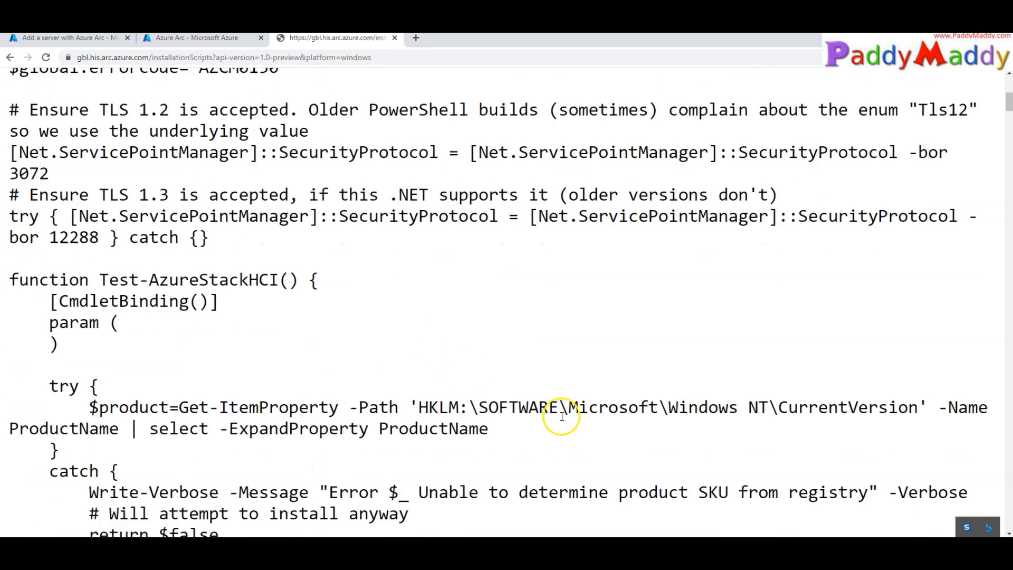
pyautogui.scroll(-3, 558, 414)
pyautogui.scroll(-6, 557, 414)
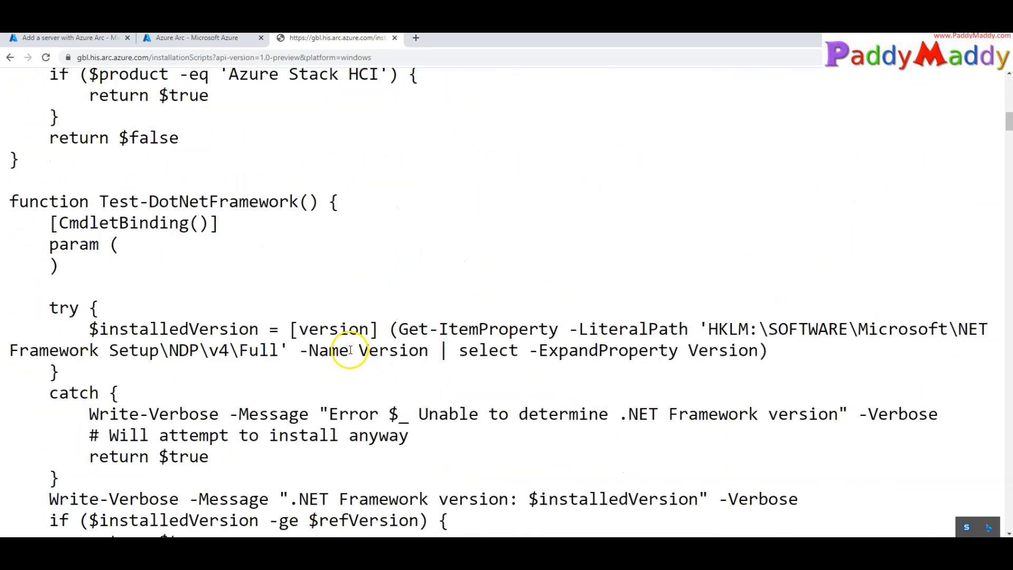
pyautogui.scroll(-1, 442, 373)
pyautogui.scroll(-5, 441, 371)
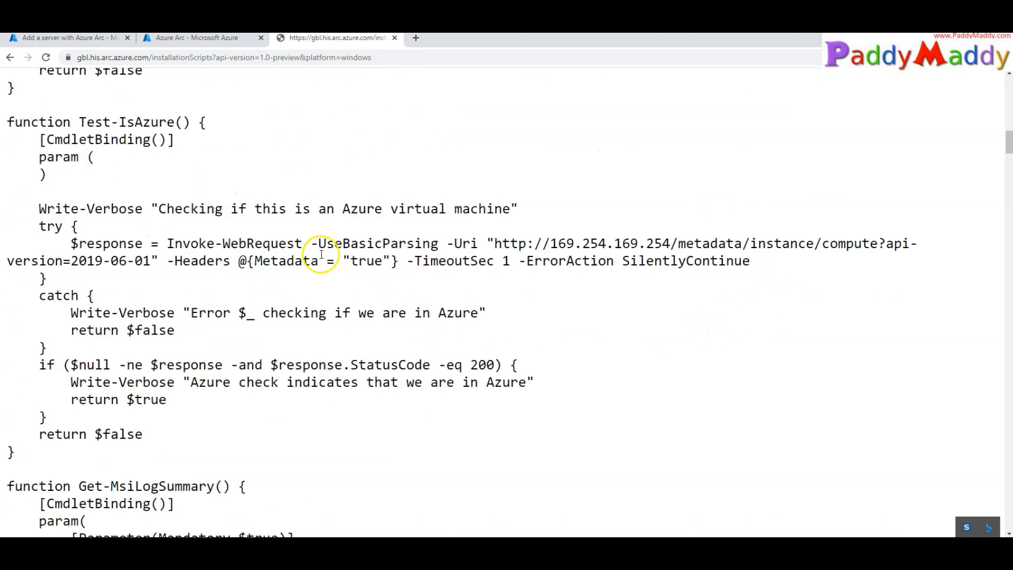
pyautogui.moveTo(86, 243); pyautogui.dragTo(819, 247)
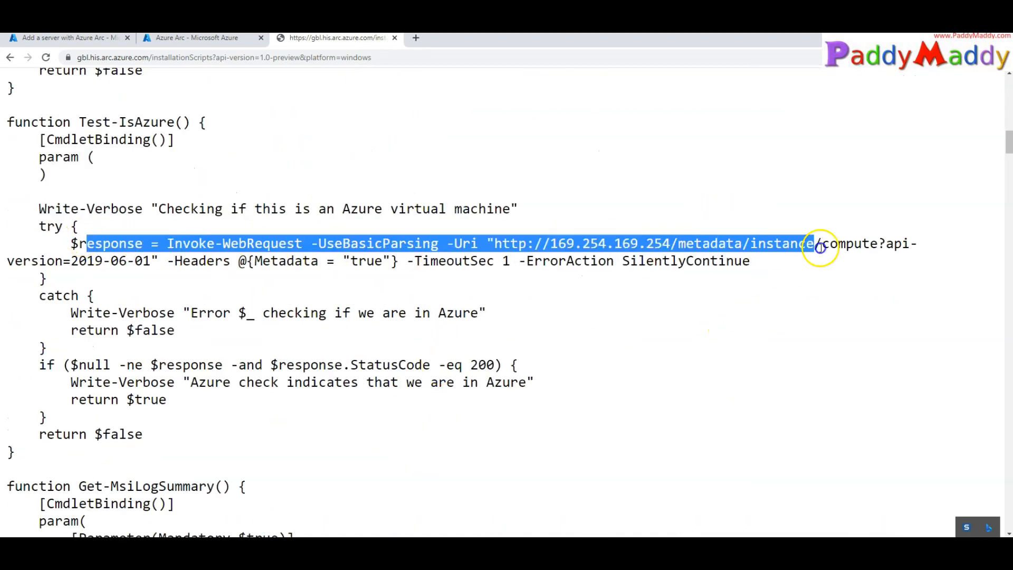
pyautogui.click(416, 276)
pyautogui.moveTo(479, 227); pyautogui.dragTo(761, 282)
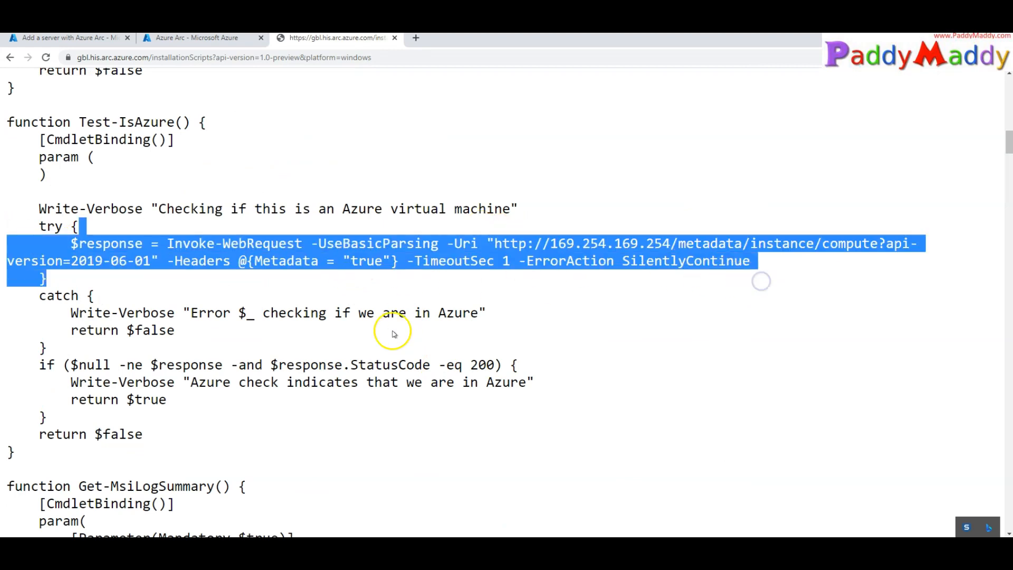
pyautogui.scroll(-15, 392, 331)
# Find the AzureConnectedMachineAgent.msi download and signature block, then close the script tab
pyautogui.hotkey('ctrl', 'f')
pyautogui.write('m')
pyautogui.press('Return')
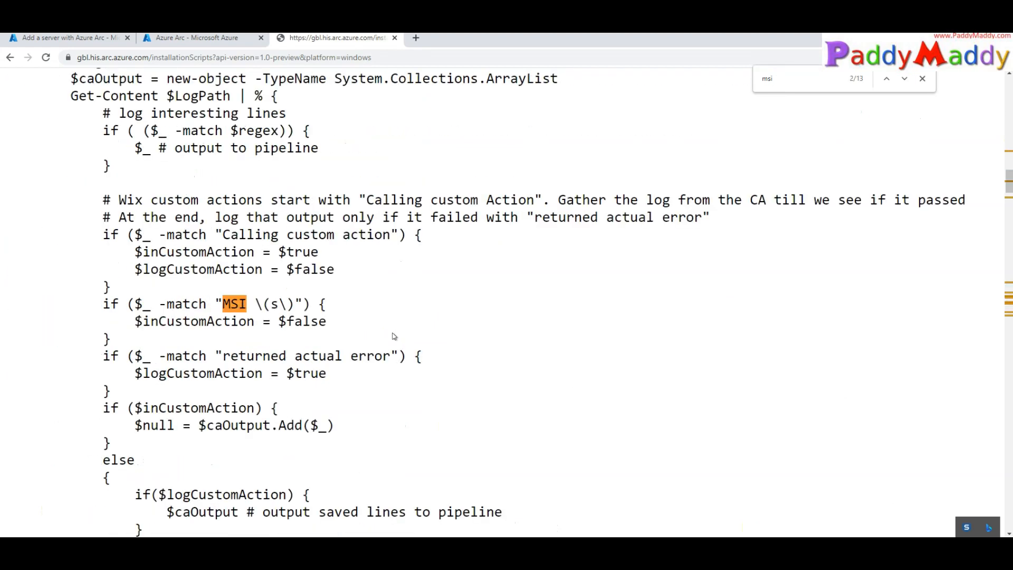
pyautogui.press('Return')
pyautogui.moveTo(294, 304); pyautogui.dragTo(540, 304)
pyautogui.moveTo(39, 286); pyautogui.dragTo(233, 286)
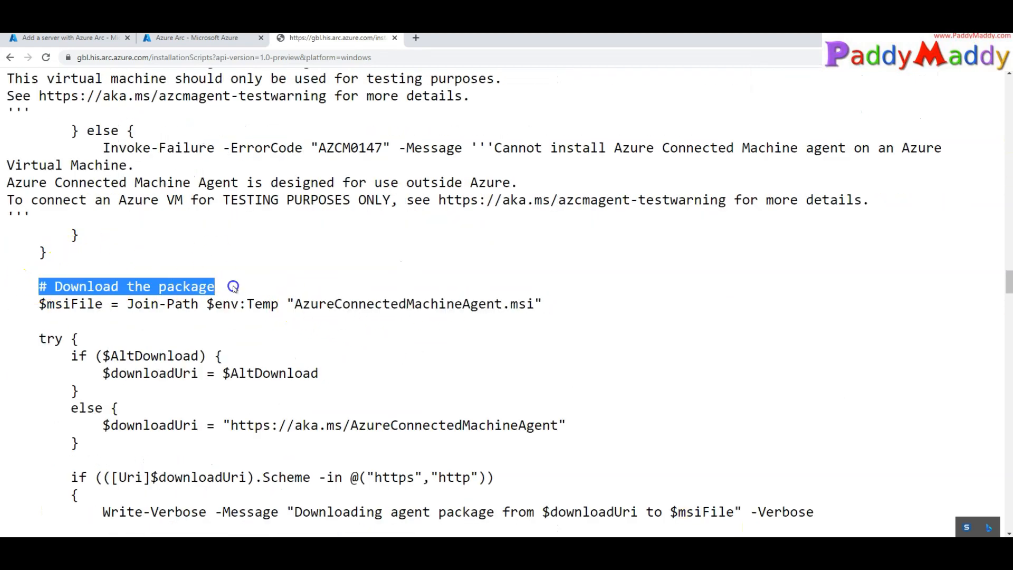
pyautogui.scroll(-20, 560, 455)
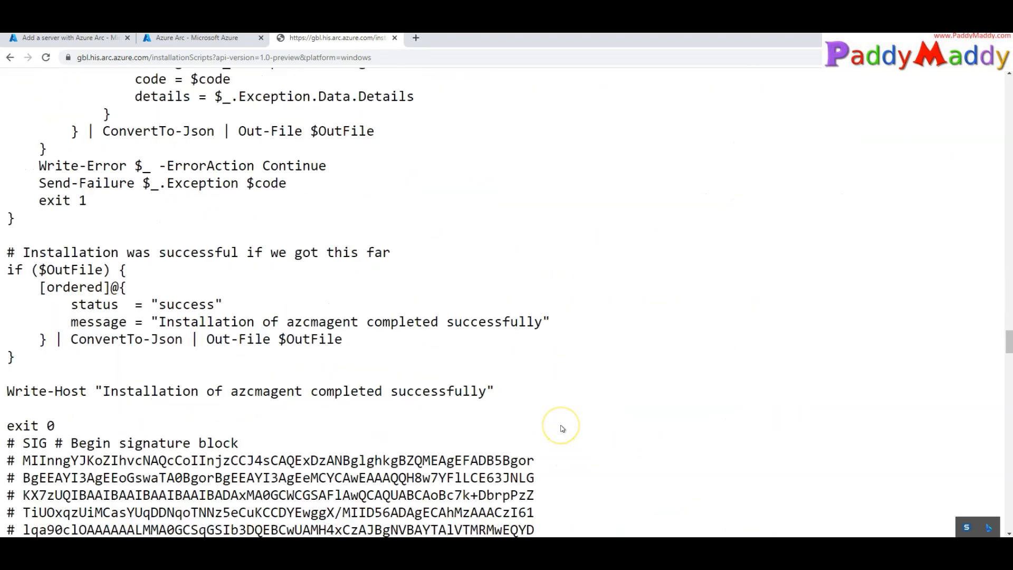
pyautogui.moveTo(180, 263)
pyautogui.mouseDown()
pyautogui.moveTo(460, 481)
pyautogui.moveTo(495, 536)
pyautogui.moveTo(565, 396)
pyautogui.mouseUp()
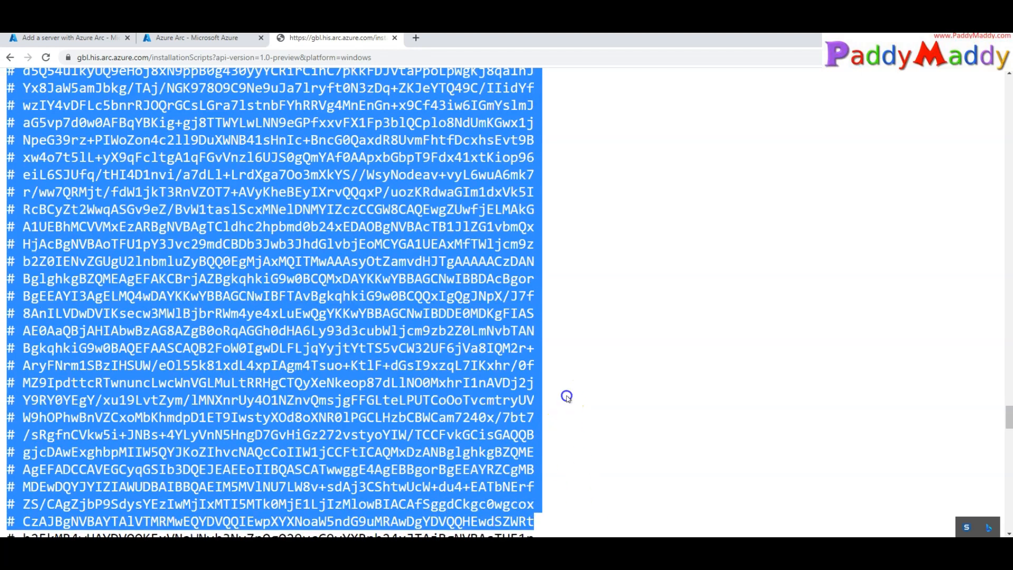
pyautogui.click(567, 396)
pyautogui.hotkey('ctrl', 'w')
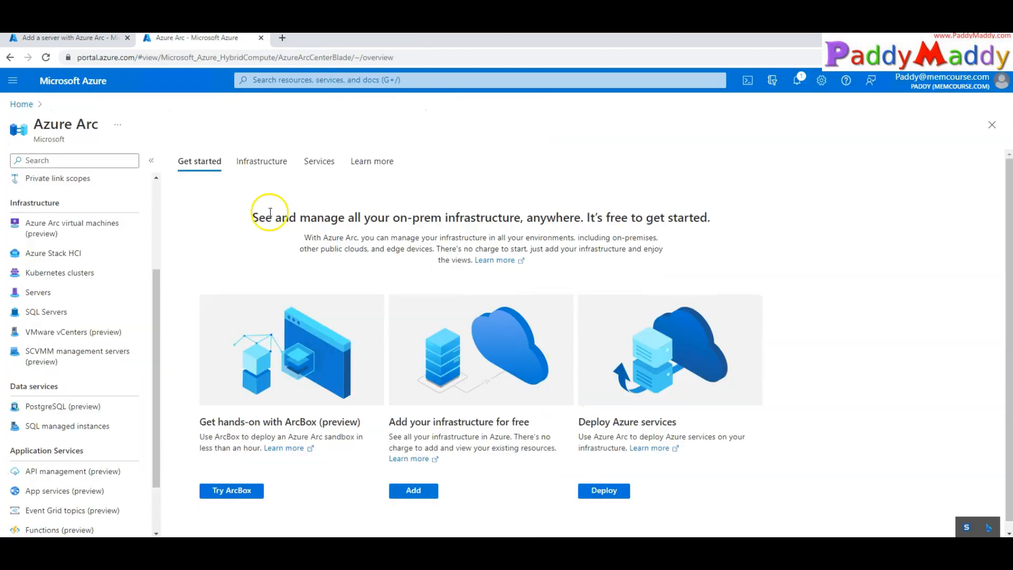
# Back in the wizard, review the onboarding script's line 13 download command, then bring Notepad forward
pyautogui.click(257, 41)
pyautogui.click(79, 38)
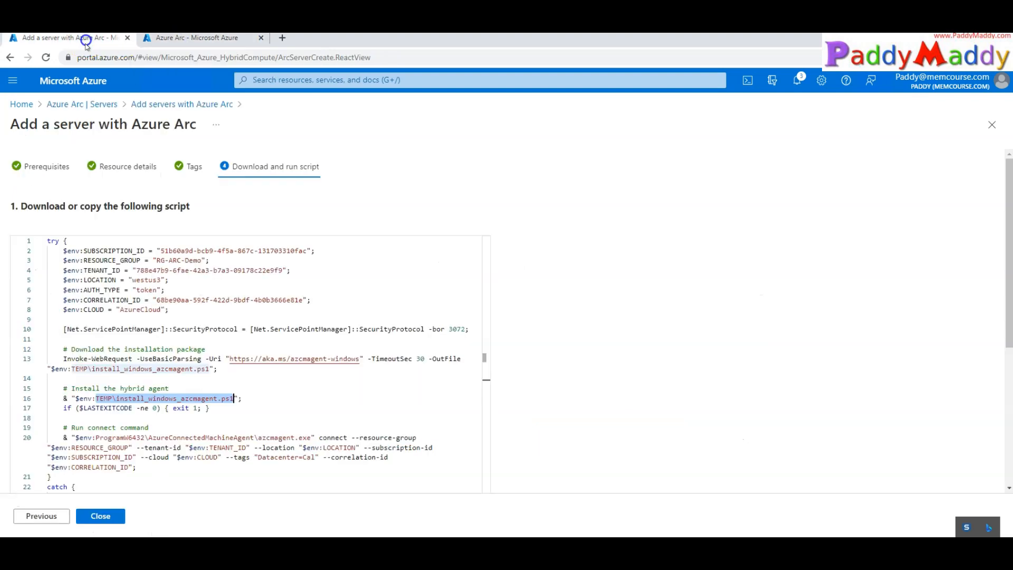
pyautogui.click(297, 405)
pyautogui.scroll(-4, 240, 369)
pyautogui.click(250, 269)
pyautogui.scroll(1, 245, 272)
pyautogui.scroll(3, 245, 273)
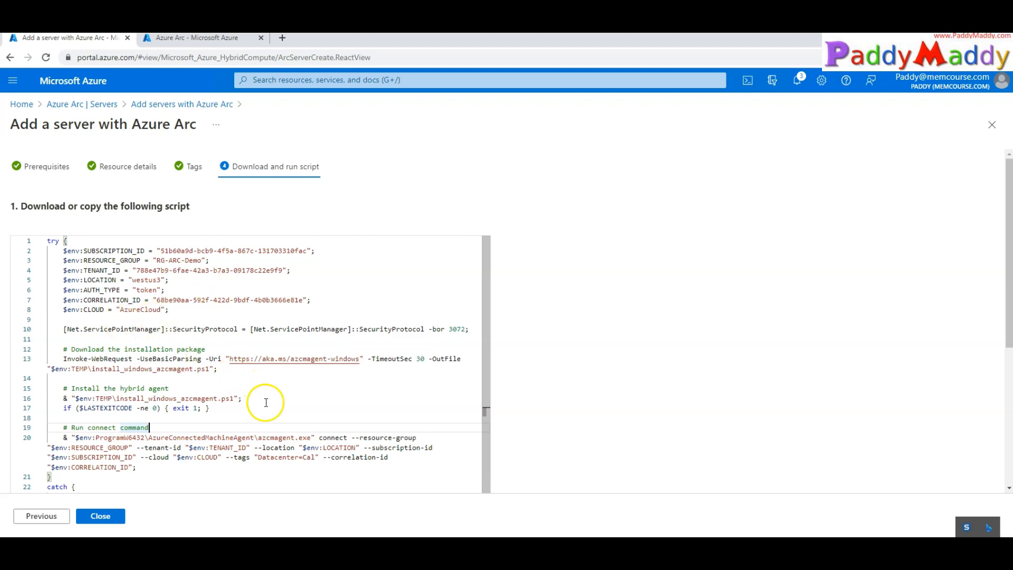
pyautogui.scroll(-3, 255, 418)
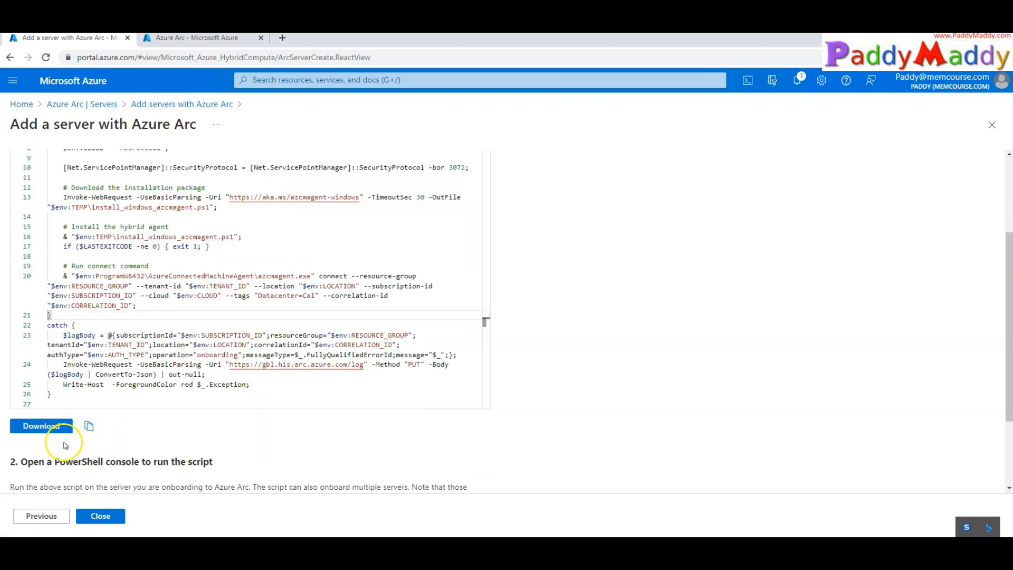
pyautogui.tripleClick(102, 198)
pyautogui.scroll(1, 479, 298)
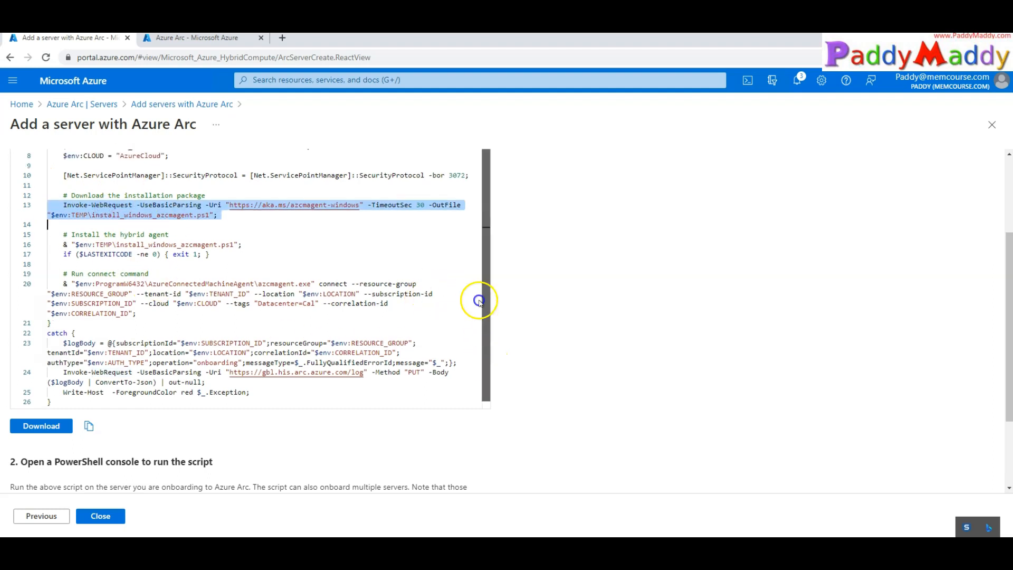
pyautogui.scroll(-4, 155, 290)
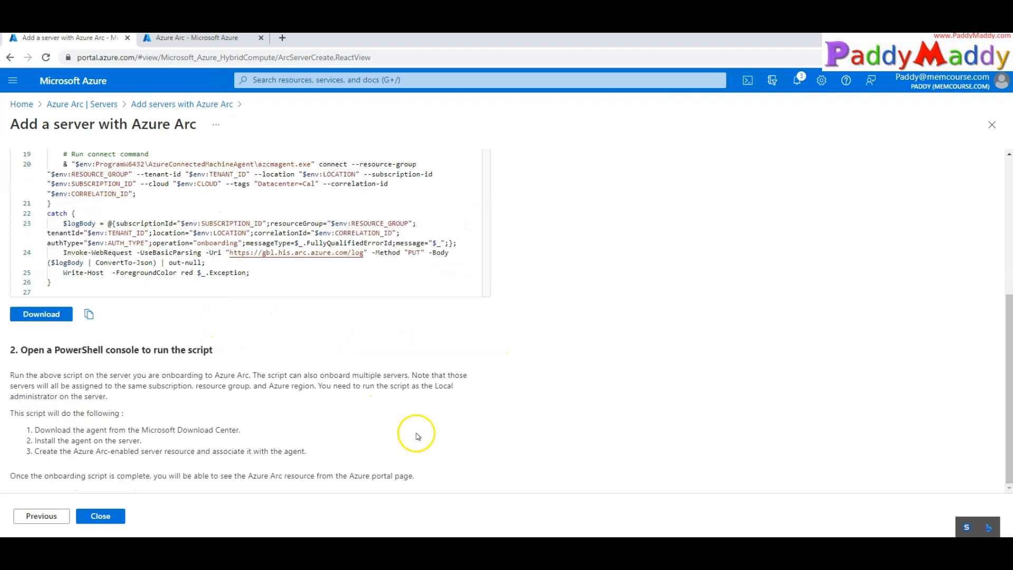
pyautogui.click(580, 546)
# Point out the --verbose flag in the Notepad script, then select the entire script
pyautogui.click(314, 385)
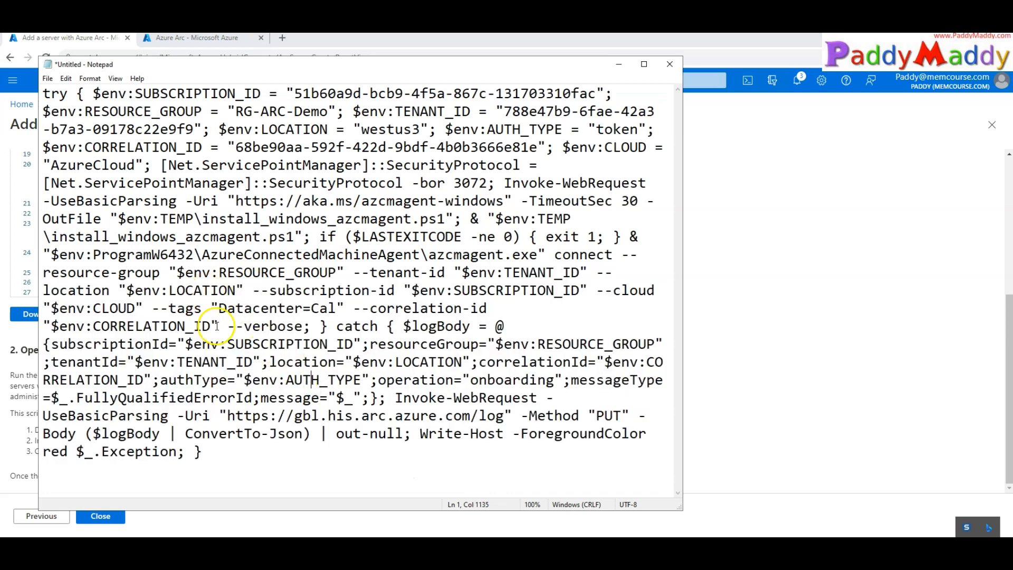
pyautogui.moveTo(229, 324); pyautogui.dragTo(307, 327)
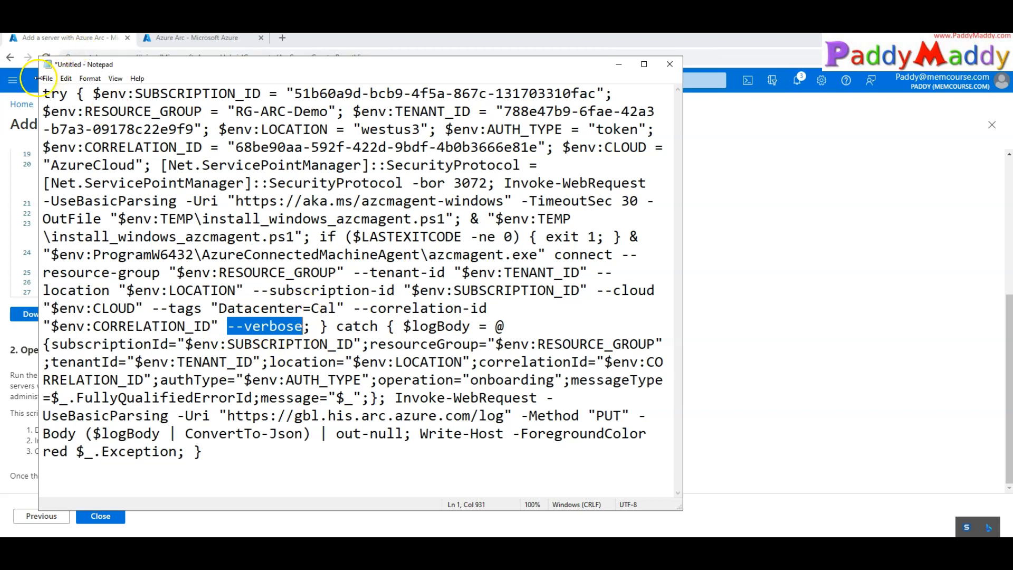
pyautogui.click(430, 322)
pyautogui.hotkey('ctrl', 'a')
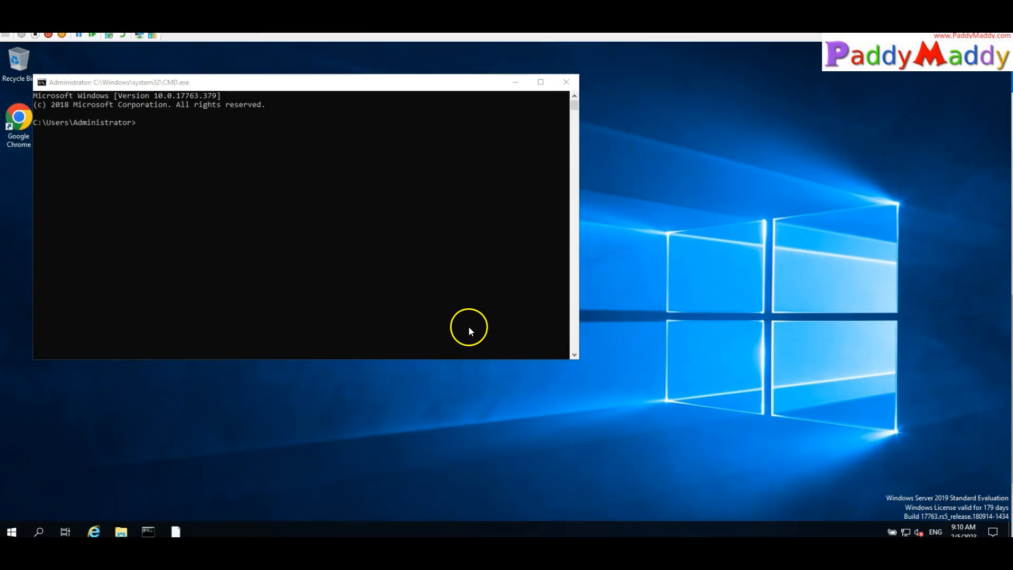
# Run hostname in the server's command prompt, then start PowerShell
pyautogui.click(246, 294)
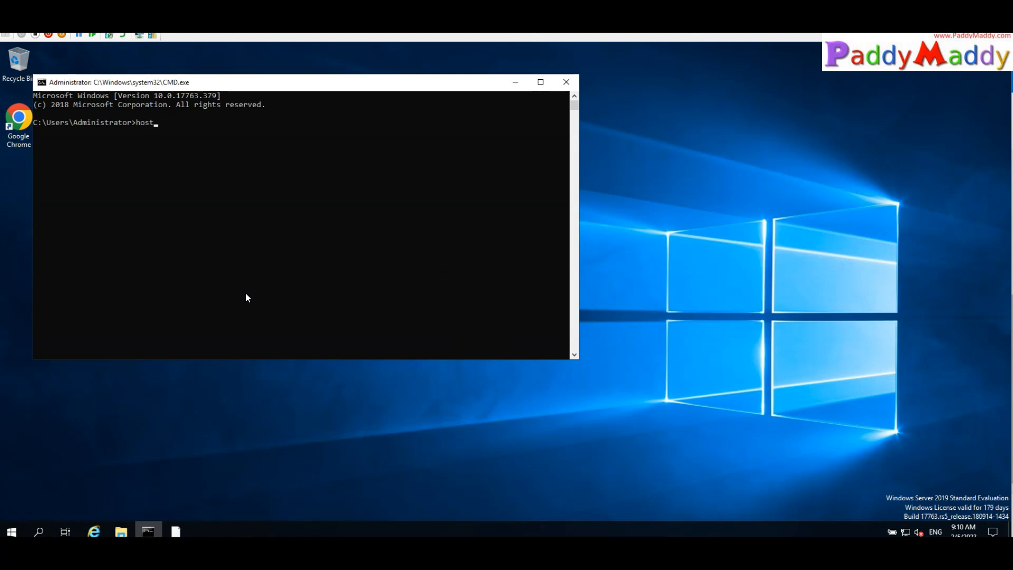
pyautogui.write('hostname')
pyautogui.press('Return')
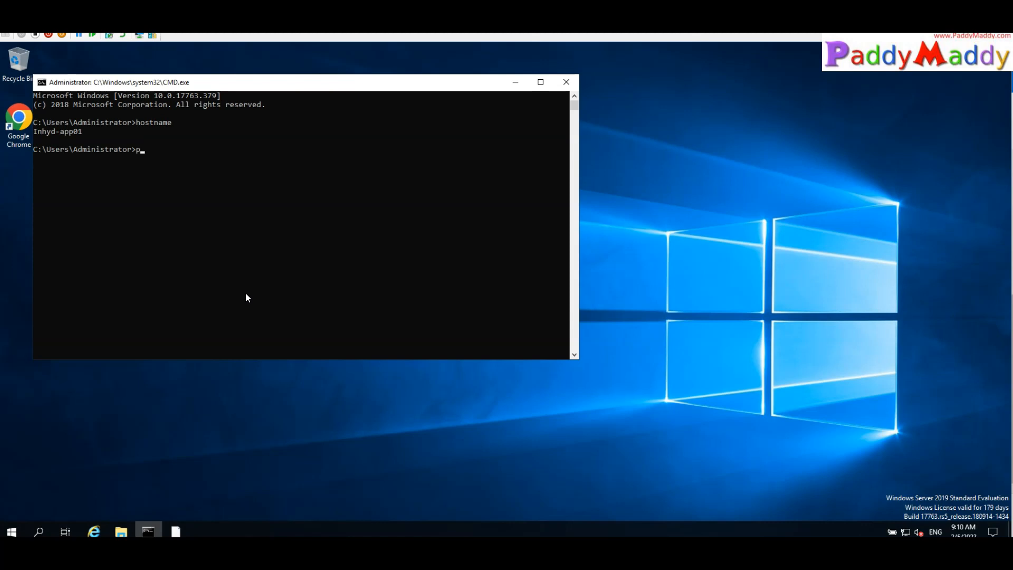
pyautogui.write('powershell')
pyautogui.press('Return')
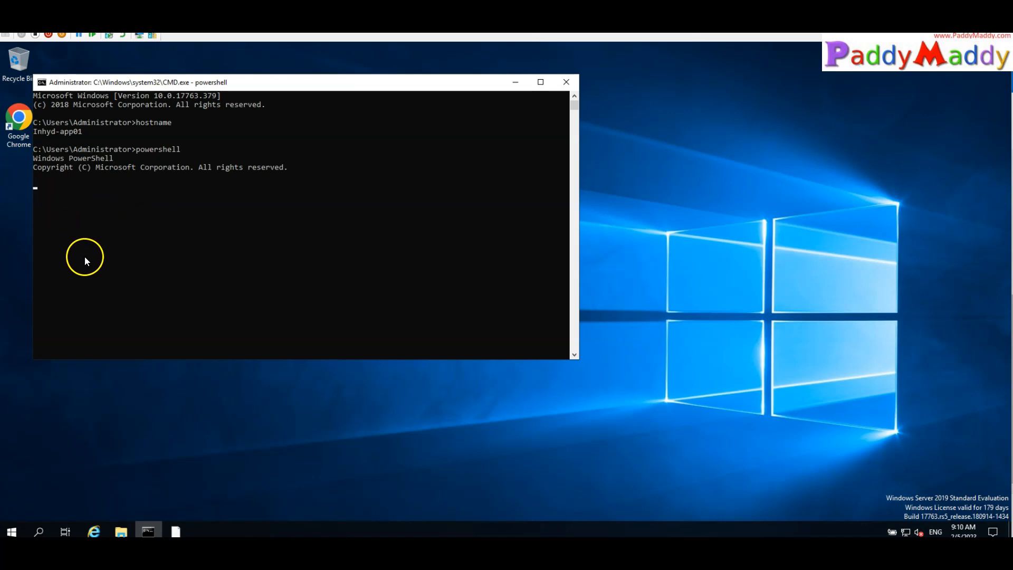
# Paste the onboarding script into PowerShell, maximize the console and open its properties to enlarge the font
pyautogui.rightClick(248, 224)
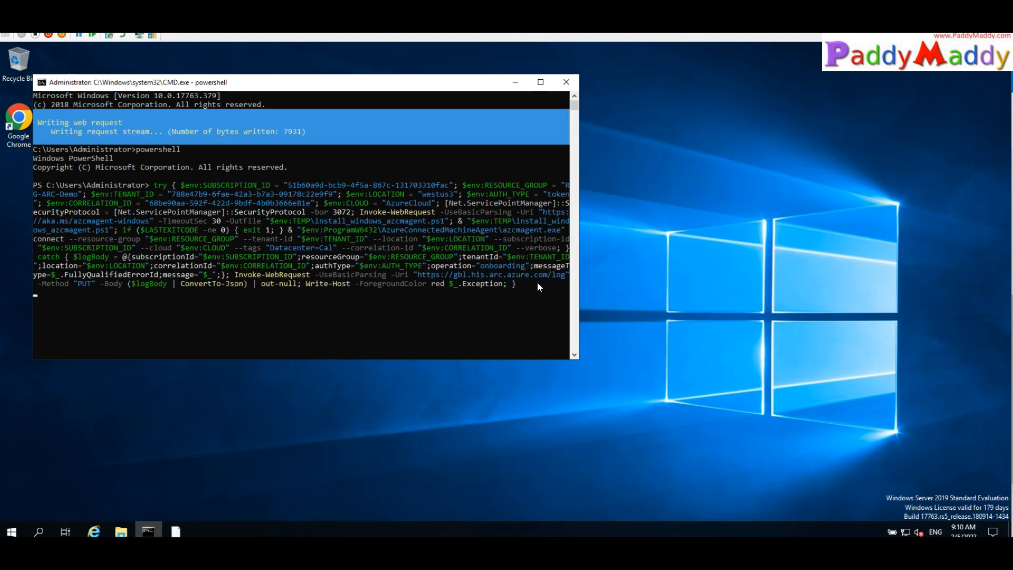
pyautogui.click(547, 84)
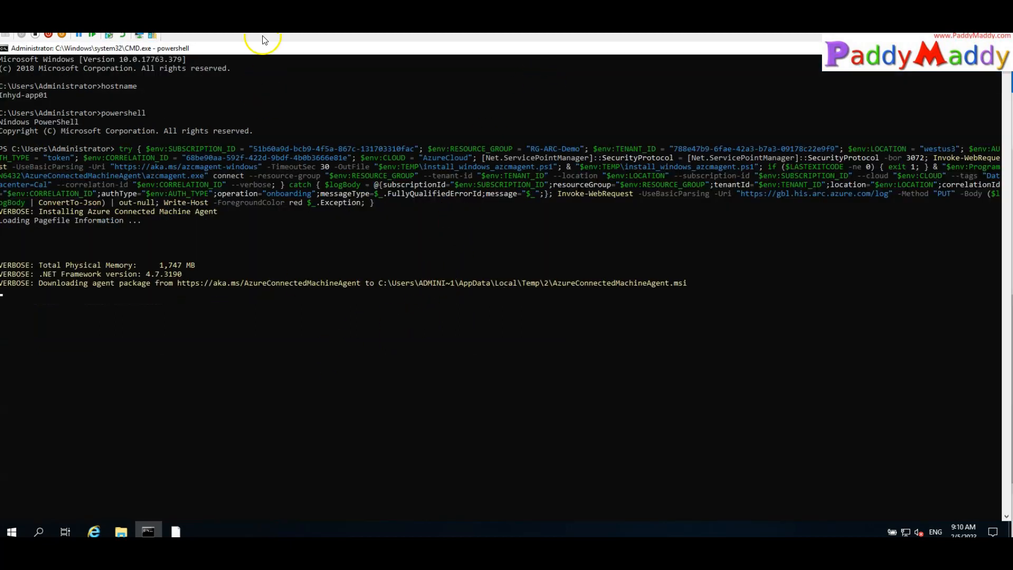
pyautogui.rightClick(272, 51)
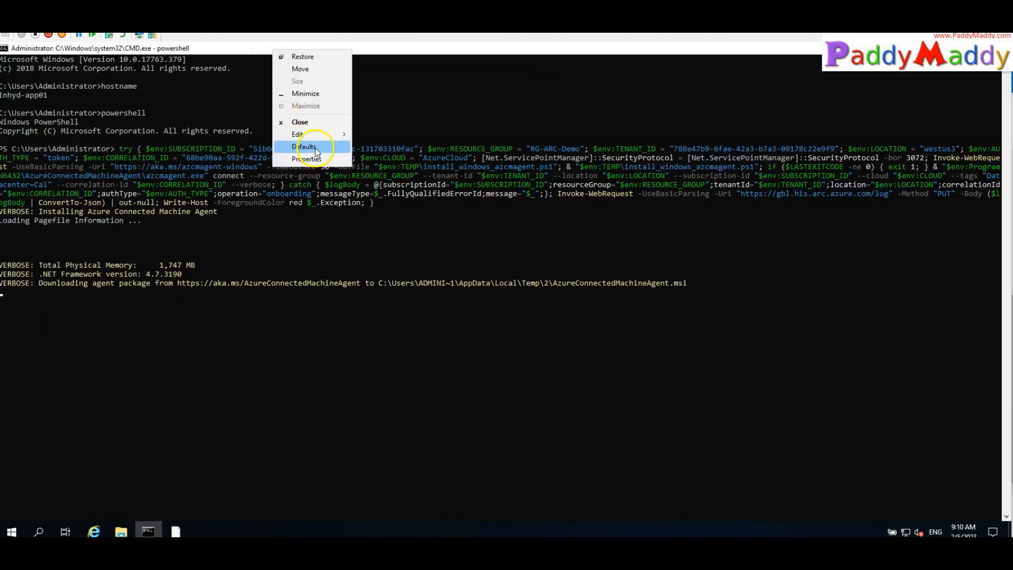
pyautogui.moveTo(311, 141)
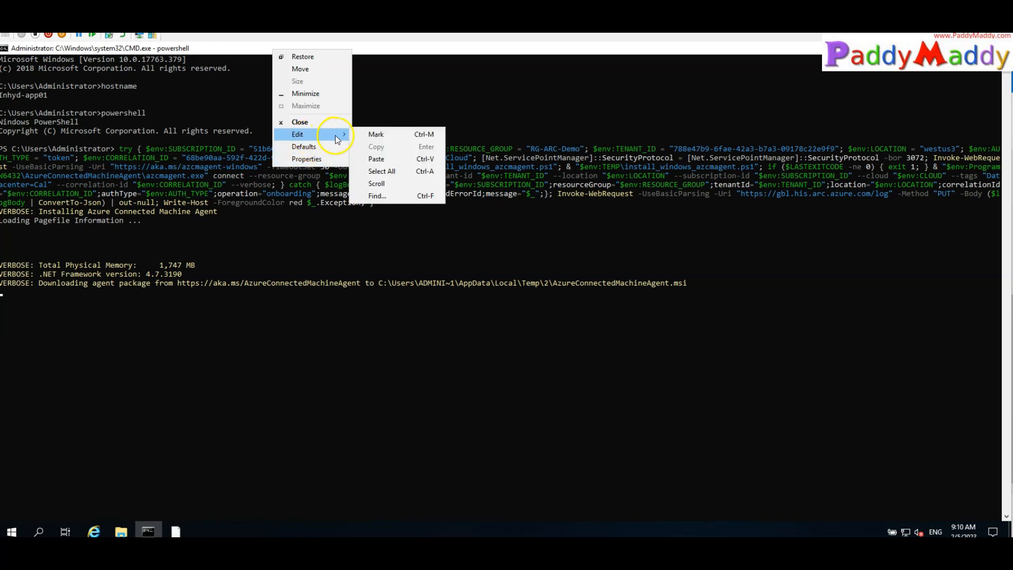
pyautogui.click(322, 159)
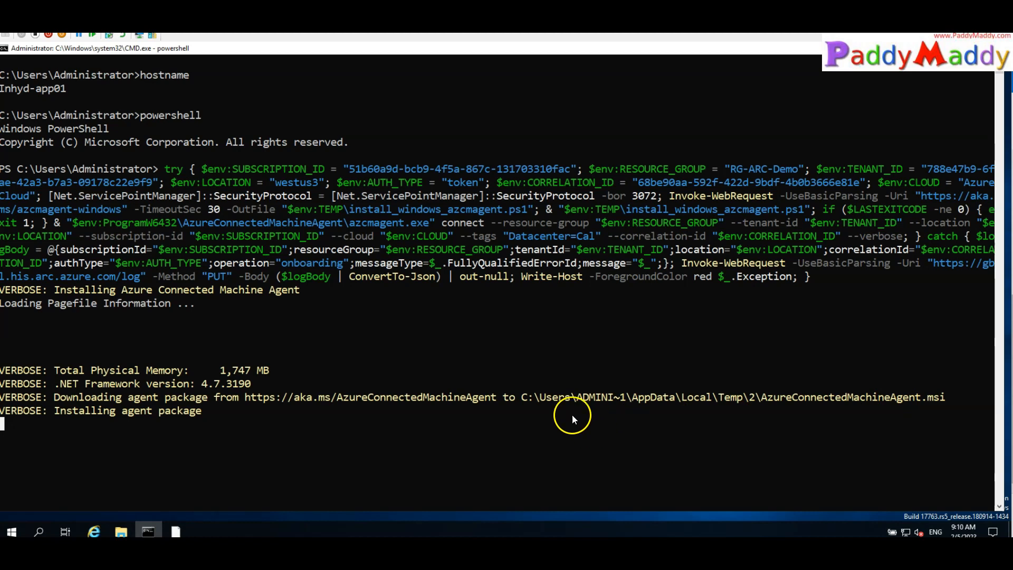
# Copy the agent's Temp\2 path from the output and open it in File Explorer via Run
pyautogui.click(525, 401)
pyautogui.moveTo(753, 404); pyautogui.dragTo(754, 400)
pyautogui.rightClick(755, 400)
pyautogui.rightClick(17, 526)
pyautogui.click(46, 479)
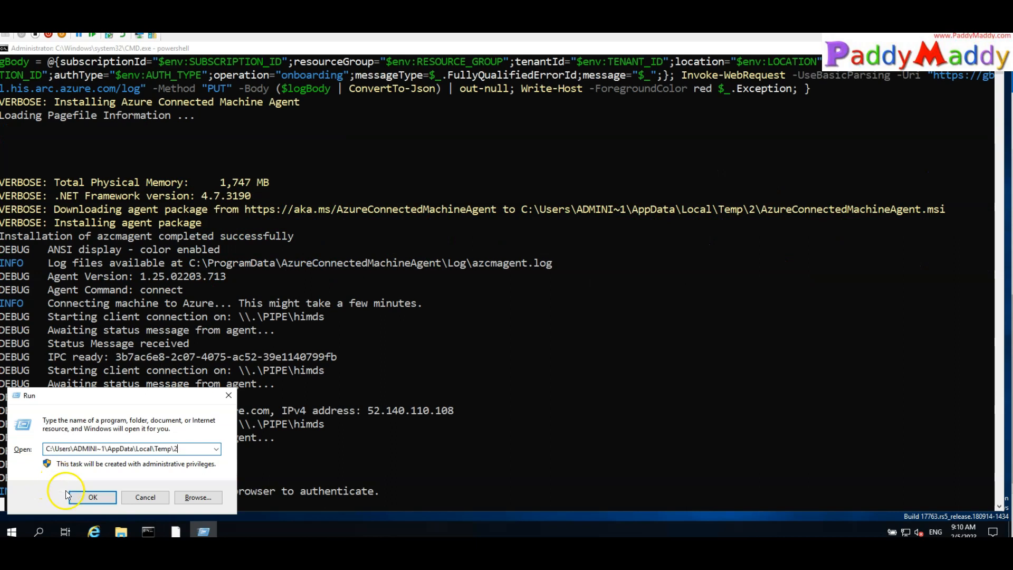
pyautogui.click(84, 505)
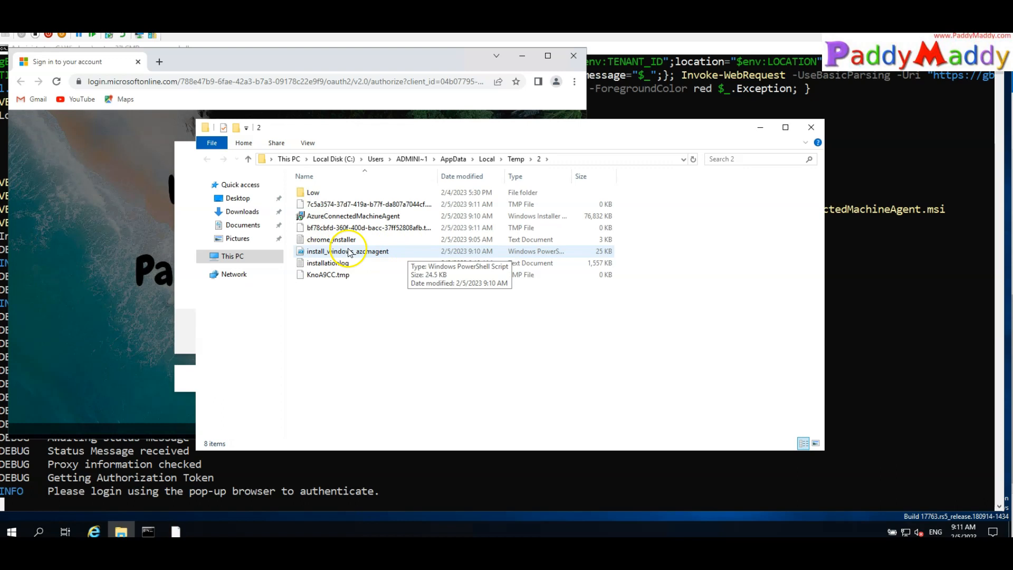
# Sign in to Azure in Chrome with the account credentials, then minimize the browser
pyautogui.click(760, 127)
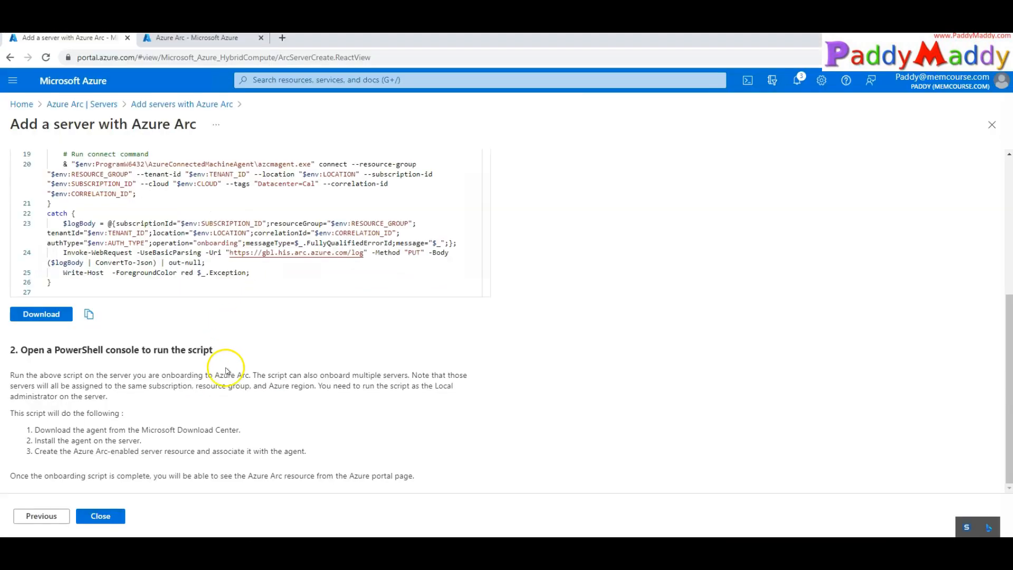
pyautogui.scroll(5, 226, 385)
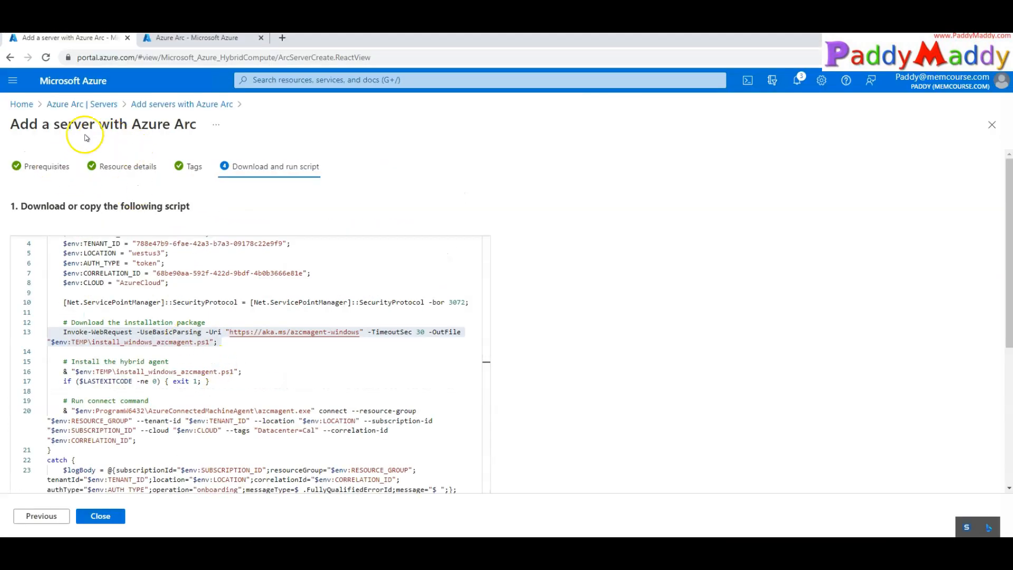
pyautogui.scroll(1, 248, 333)
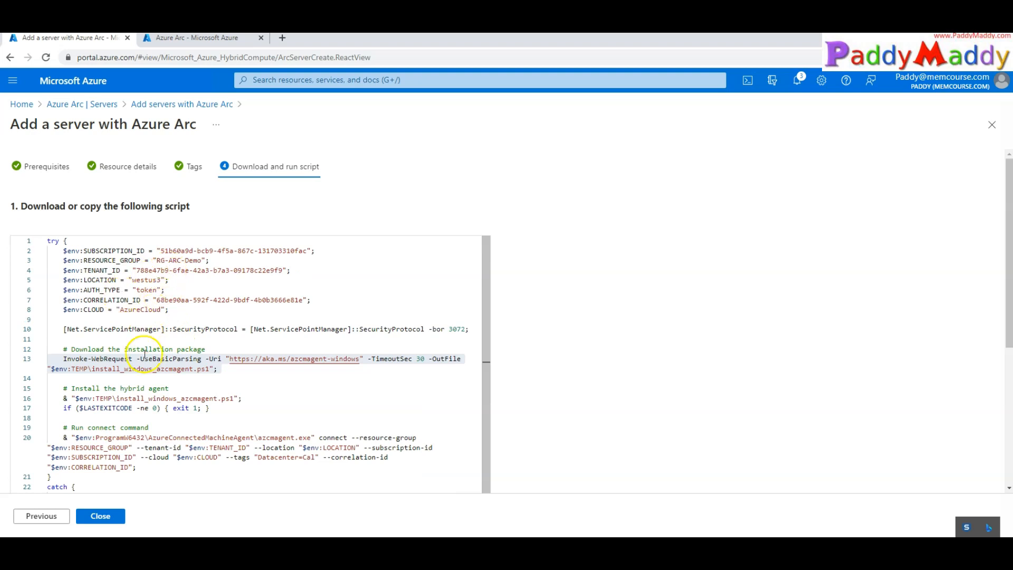
pyautogui.moveTo(169, 310); pyautogui.dragTo(36, 300)
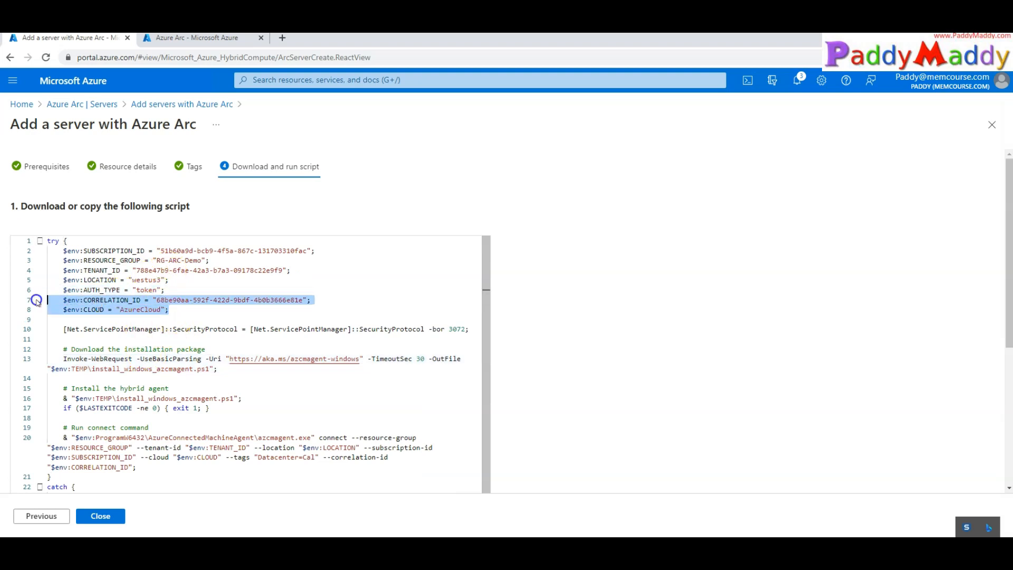
pyautogui.moveTo(634, 546)
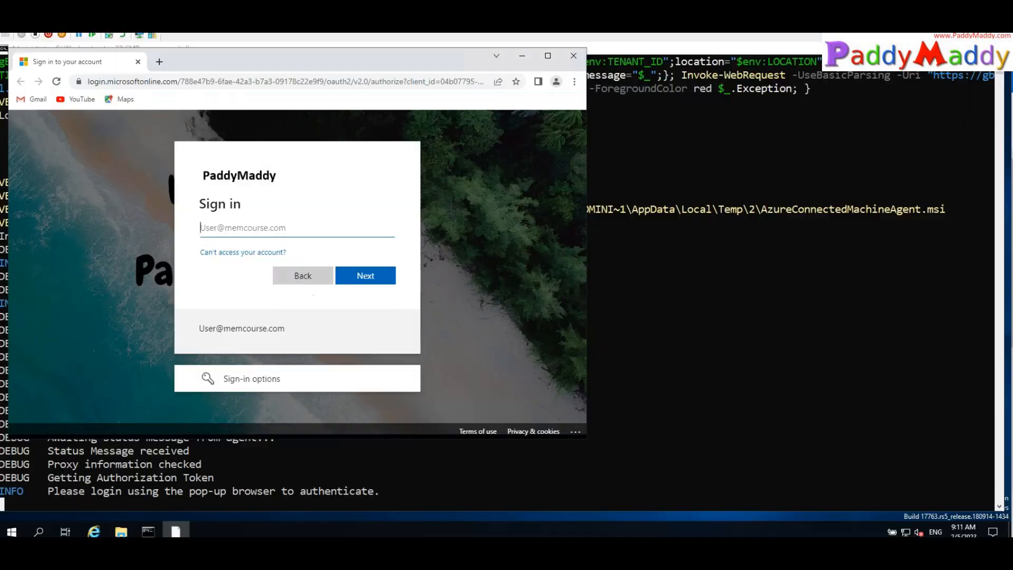
pyautogui.write('pa')
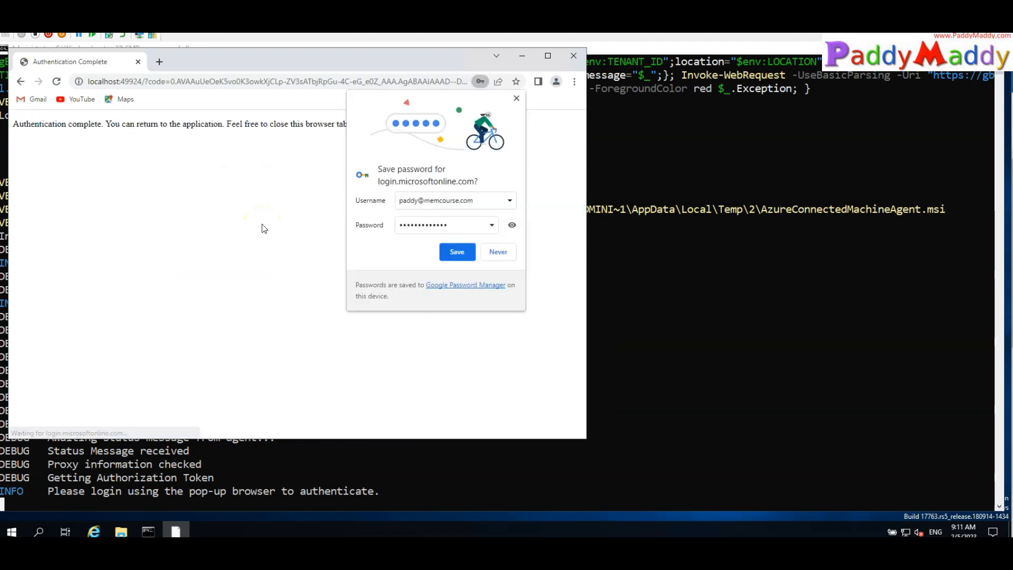
pyautogui.click(500, 252)
pyautogui.moveTo(35, 123); pyautogui.dragTo(369, 124)
pyautogui.click(518, 50)
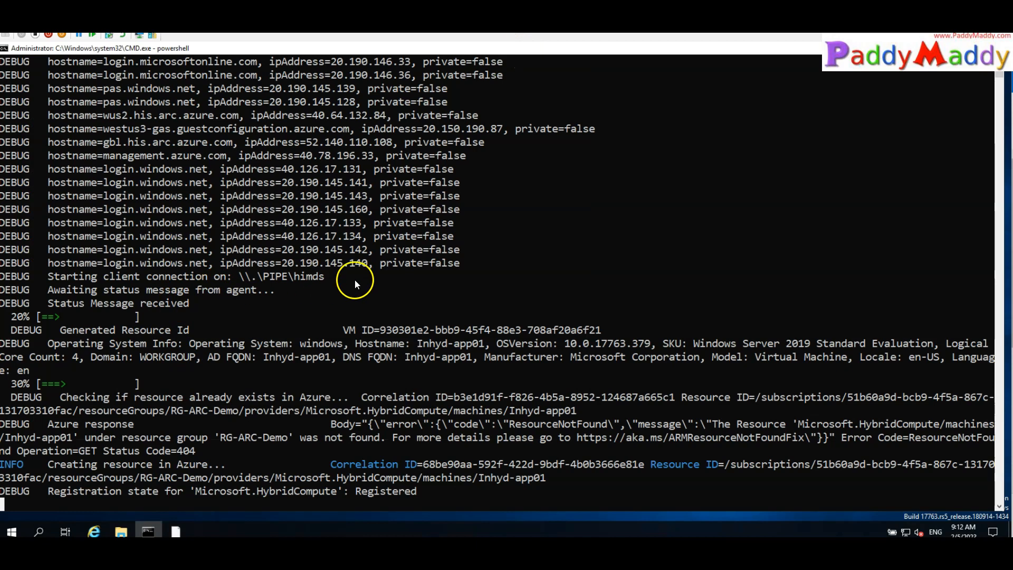
# Scroll the finished output and highlight the login.microsoftonline.com address lines
pyautogui.scroll(-3, 413, 356)
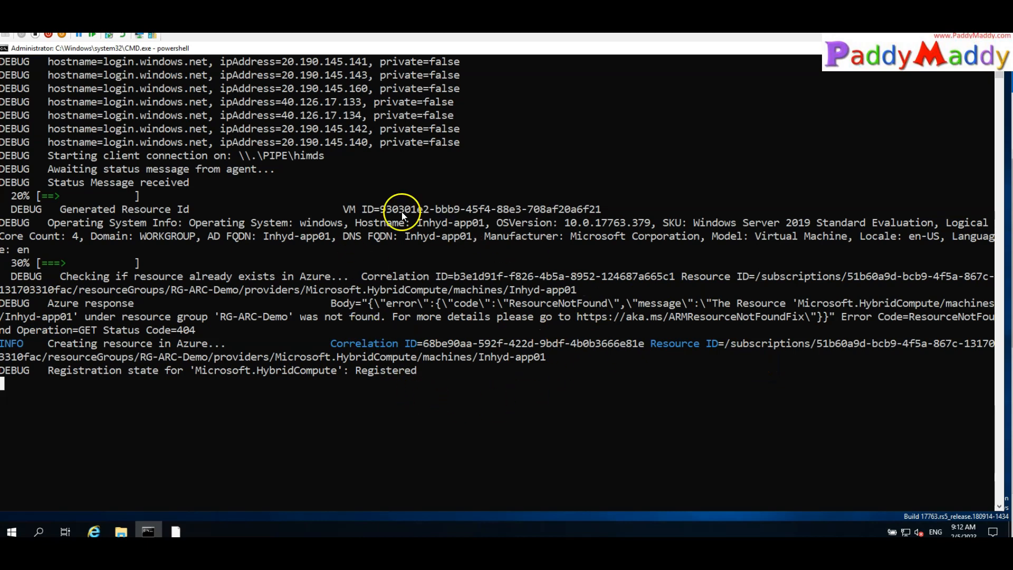
pyautogui.scroll(15, 403, 343)
pyautogui.scroll(-15, 397, 352)
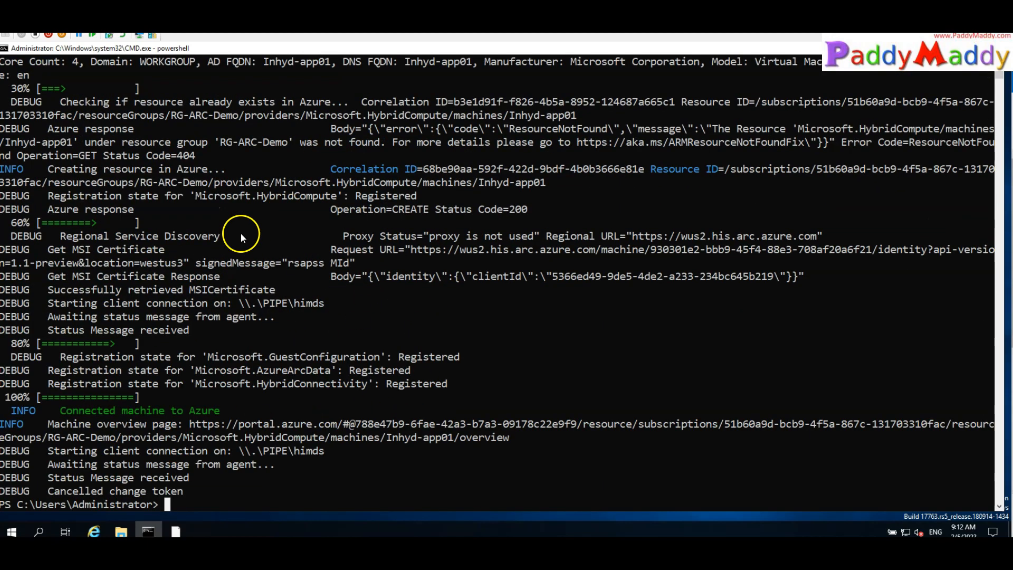
pyautogui.click(7, 276)
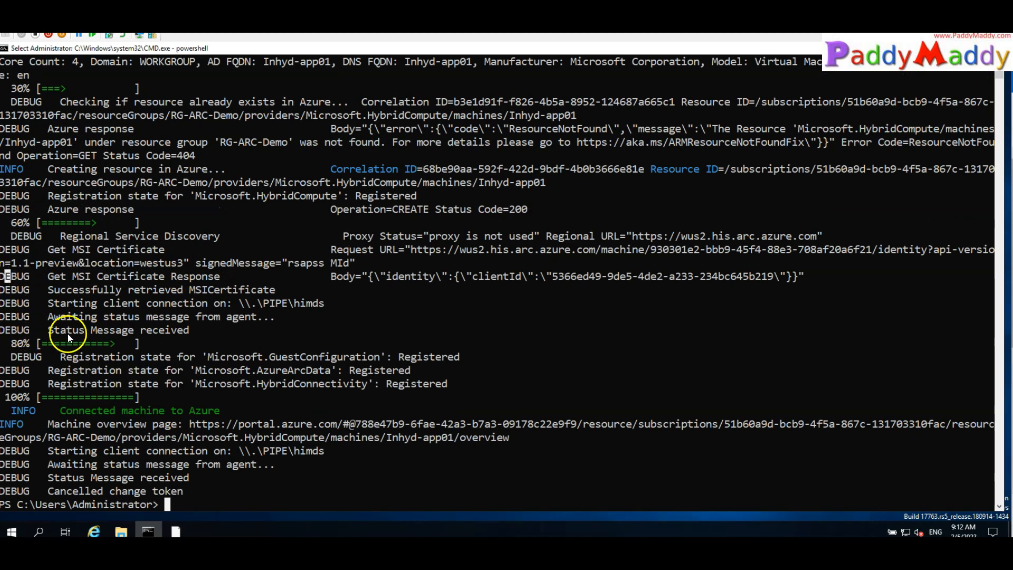
pyautogui.scroll(10, 269, 353)
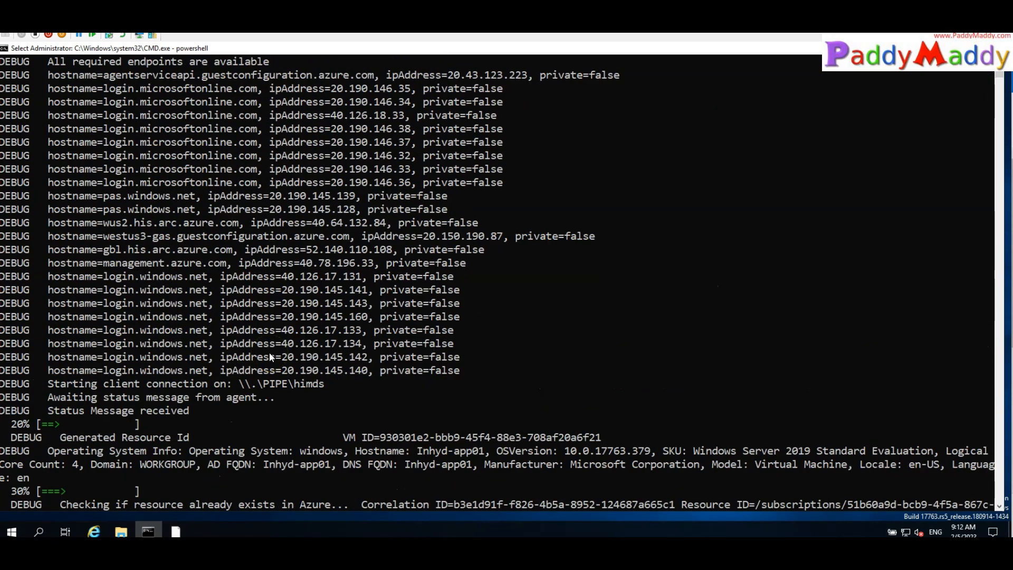
pyautogui.scroll(2, 269, 352)
pyautogui.moveTo(65, 171); pyautogui.dragTo(405, 266)
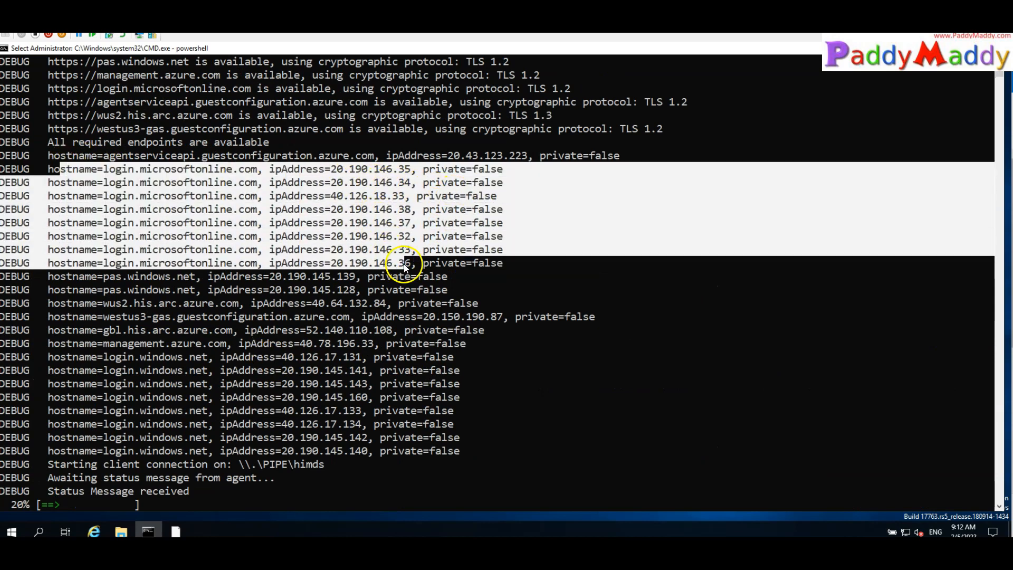
# Highlight the connectivity check and service discovery lines in the debug output
pyautogui.scroll(6, 349, 412)
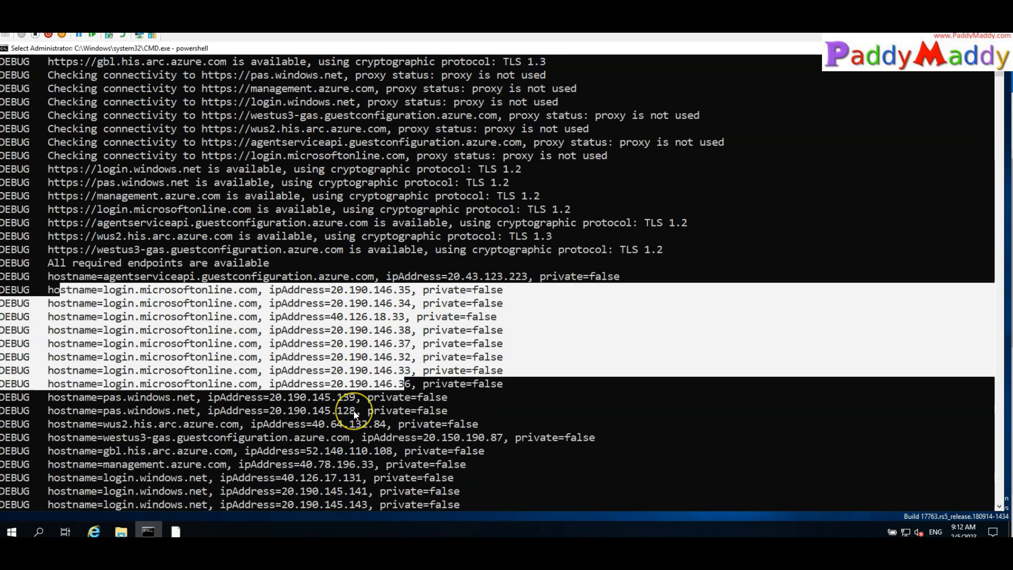
pyautogui.scroll(2, 354, 410)
pyautogui.moveTo(50, 235); pyautogui.dragTo(663, 314)
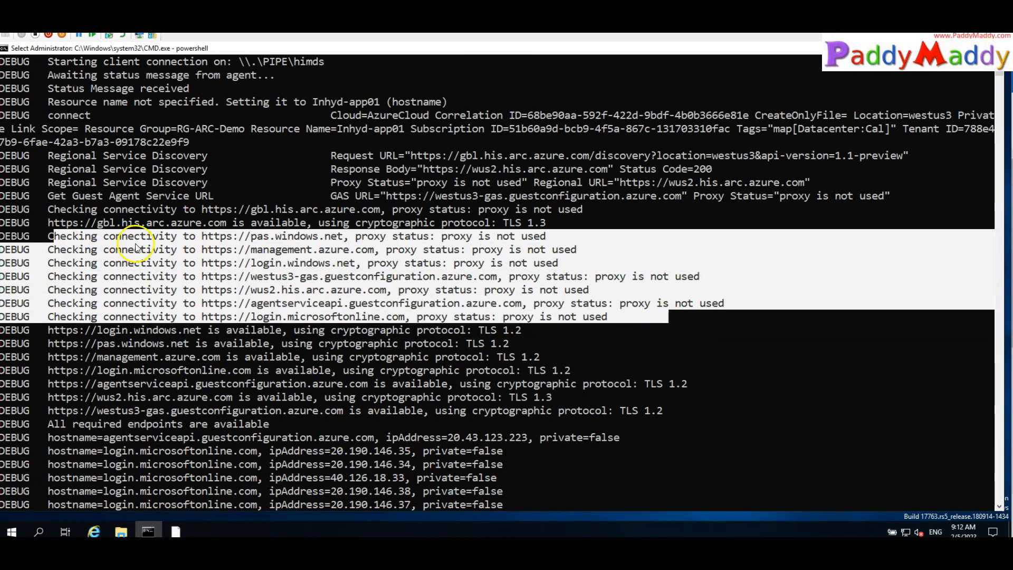
pyautogui.moveTo(4, 234); pyautogui.dragTo(989, 318)
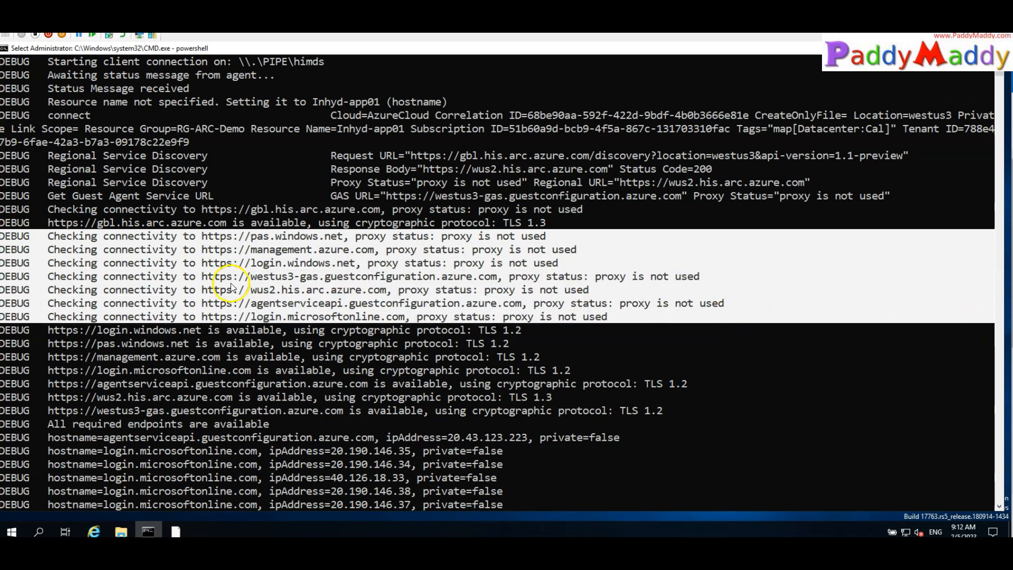
pyautogui.moveTo(6, 155); pyautogui.dragTo(159, 398)
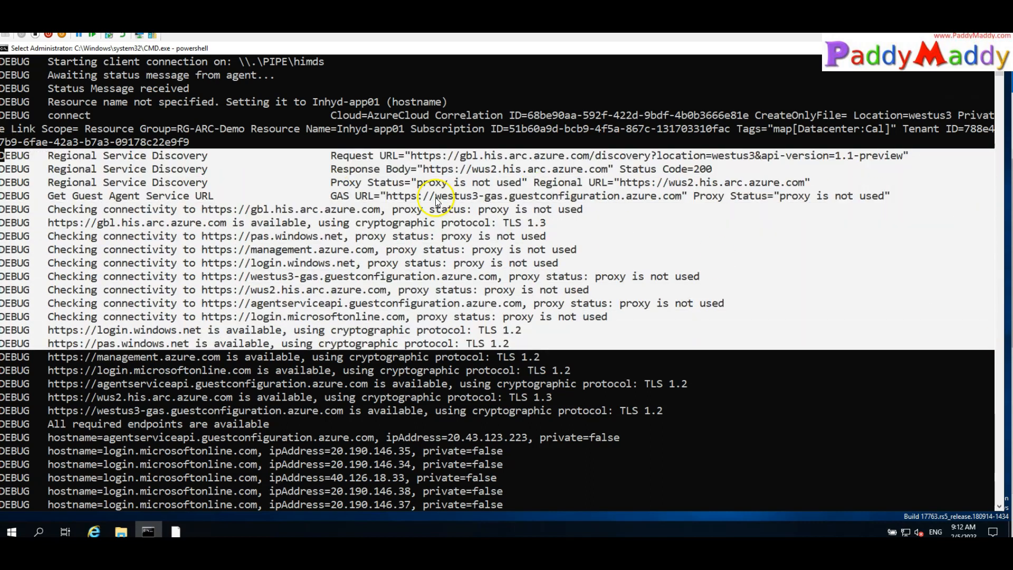
pyautogui.scroll(6, 411, 210)
pyautogui.scroll(8, 279, 338)
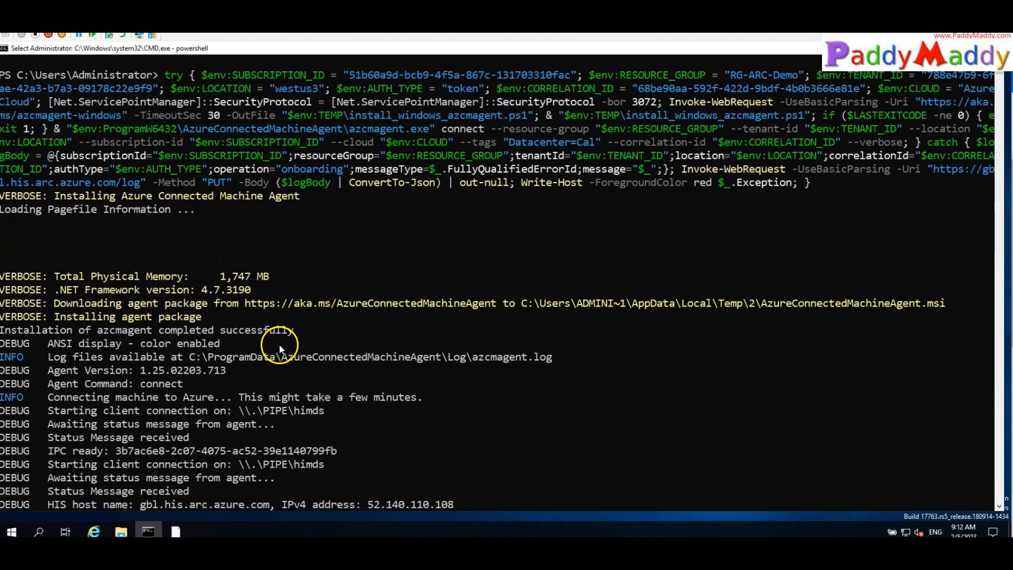
pyautogui.scroll(-20, 292, 287)
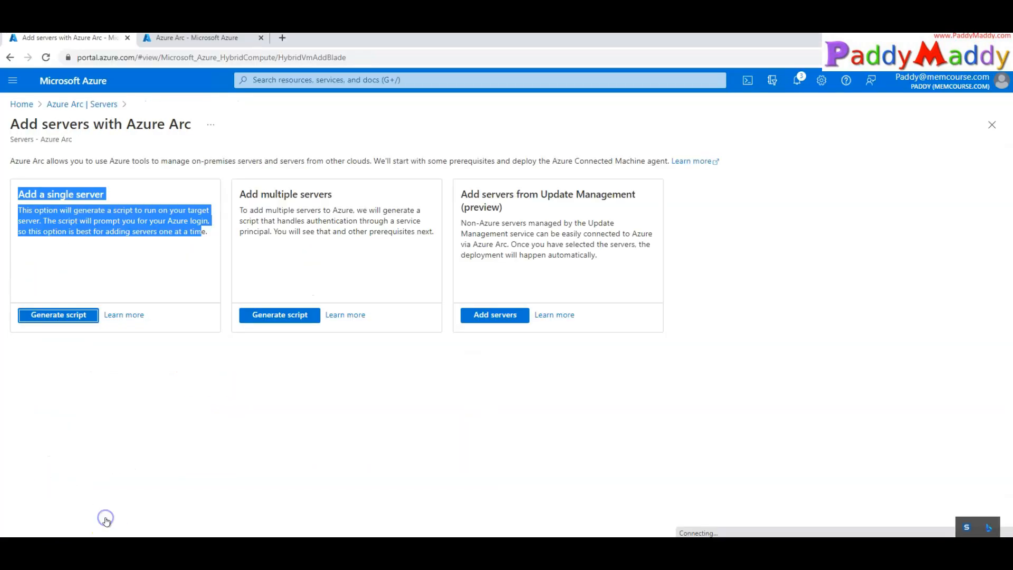
# Close the script page, refresh Servers to see Inhyd-app01 Connected, and start adding another server
pyautogui.click(102, 100)
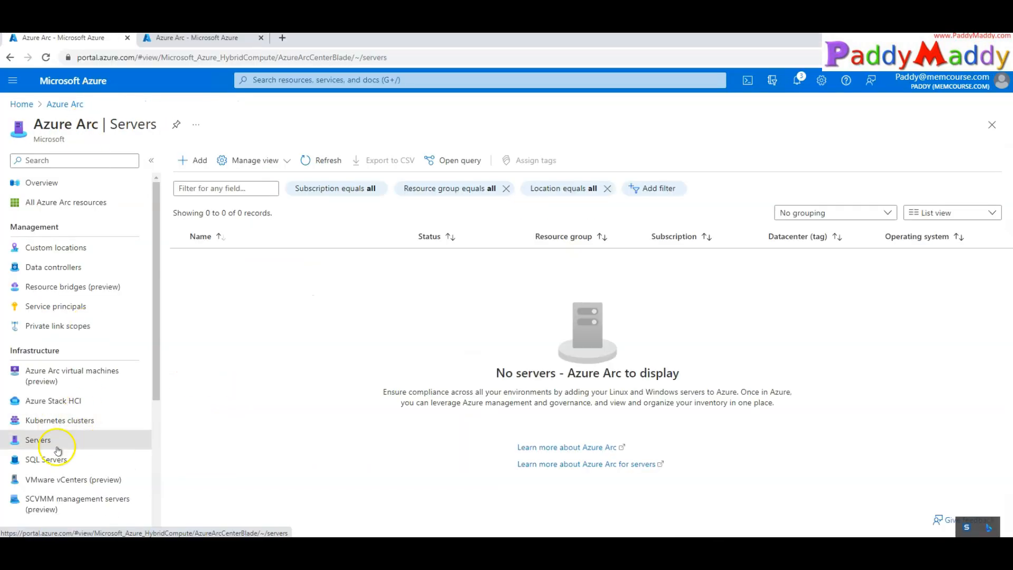
pyautogui.click(316, 159)
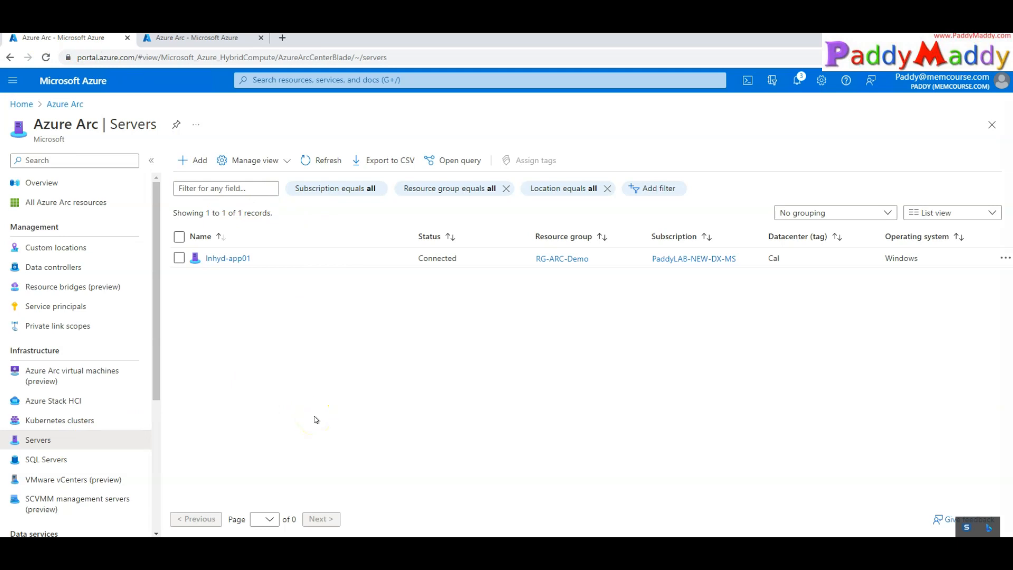
pyautogui.click(193, 161)
pyautogui.moveTo(228, 196); pyautogui.dragTo(360, 194)
pyautogui.click(346, 236)
pyautogui.moveTo(434, 233); pyautogui.dragTo(308, 237)
pyautogui.click(348, 263)
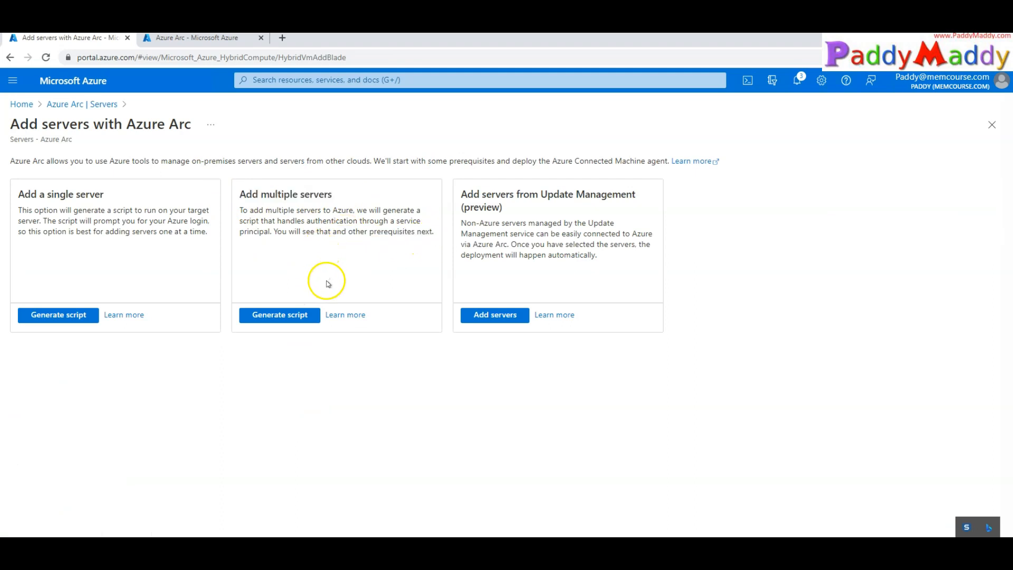
# Highlight the Add multiple servers heading and its service principal description
pyautogui.moveTo(397, 223); pyautogui.dragTo(270, 232)
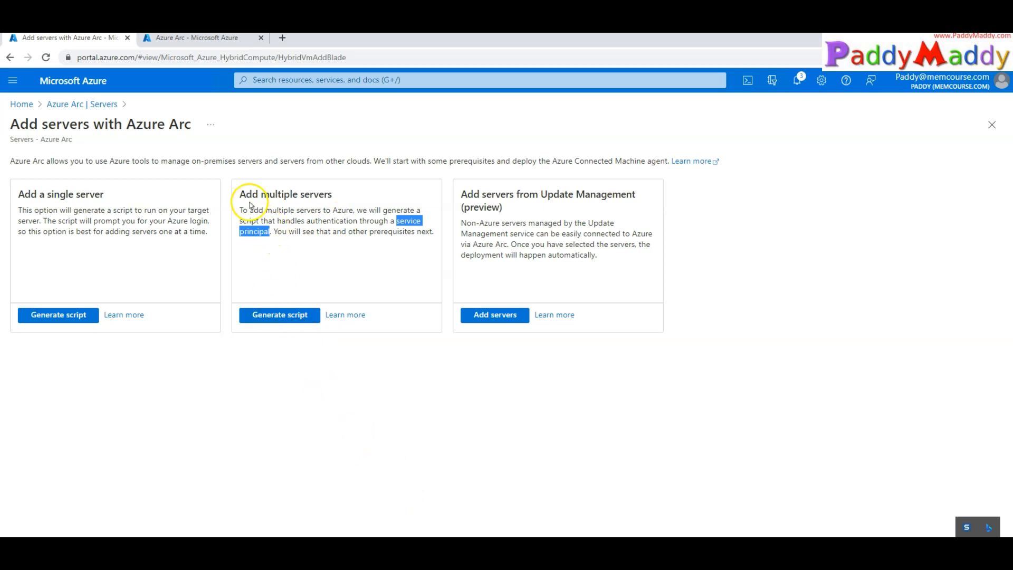
pyautogui.moveTo(250, 210); pyautogui.dragTo(334, 222)
pyautogui.moveTo(306, 257); pyautogui.dragTo(297, 255)
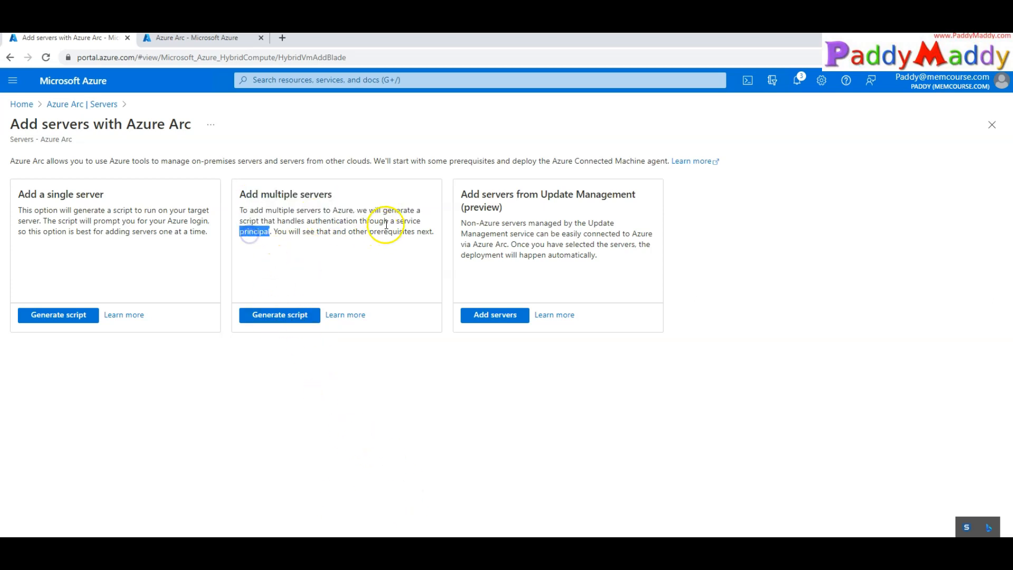
pyautogui.click(410, 222)
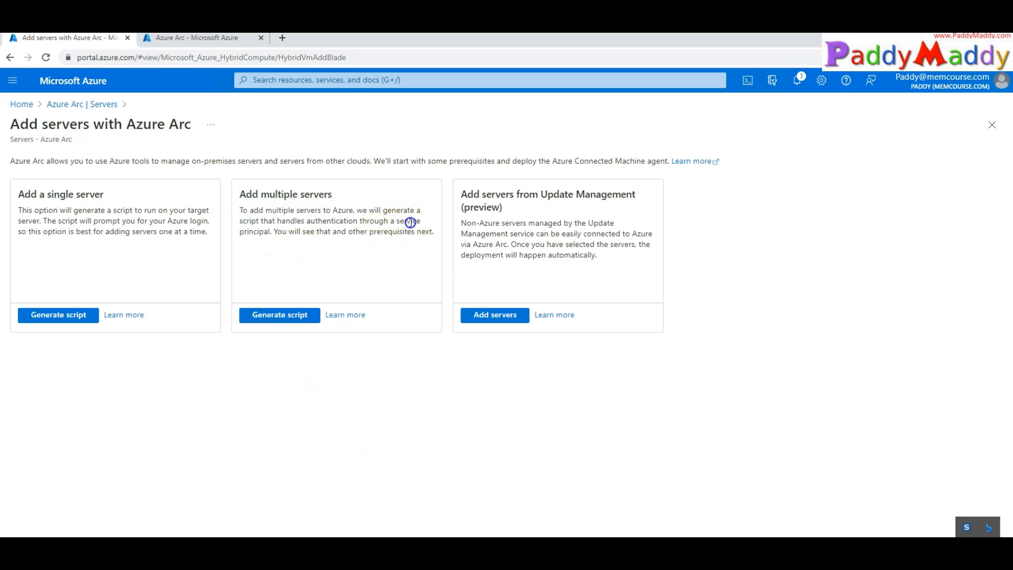
pyautogui.click(251, 232)
pyautogui.moveTo(240, 195); pyautogui.dragTo(430, 231)
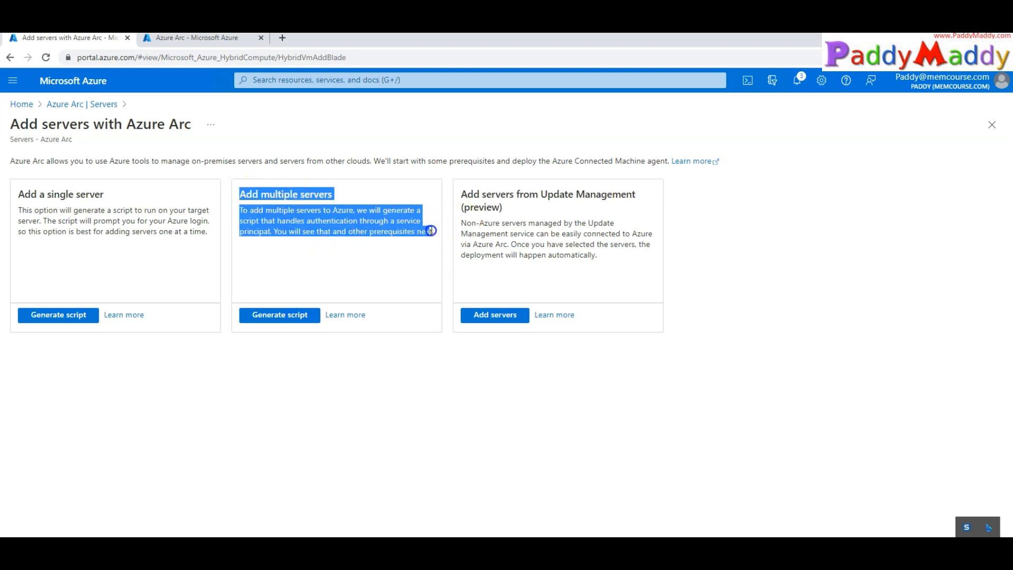
pyautogui.click(407, 364)
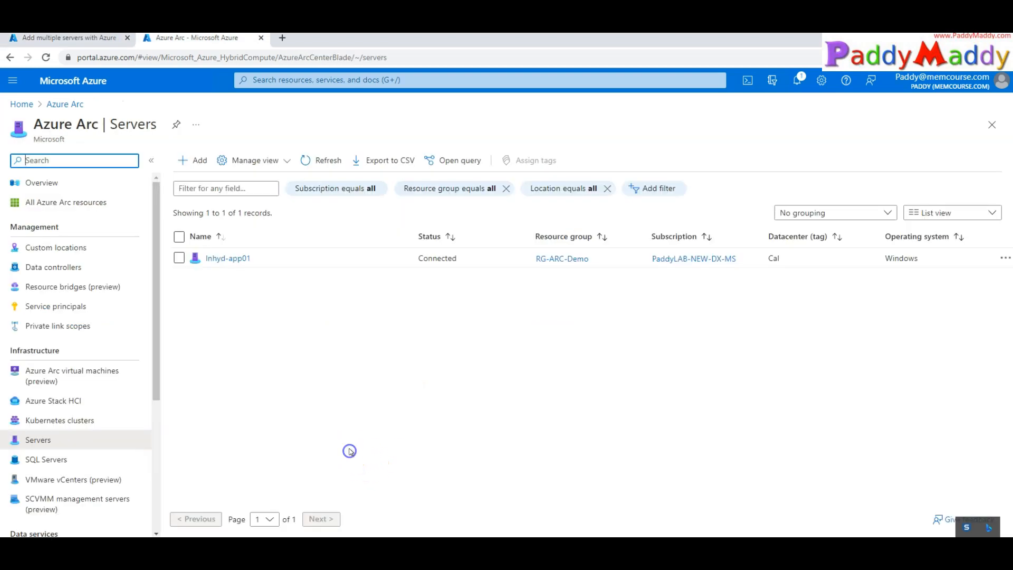
pyautogui.click(220, 398)
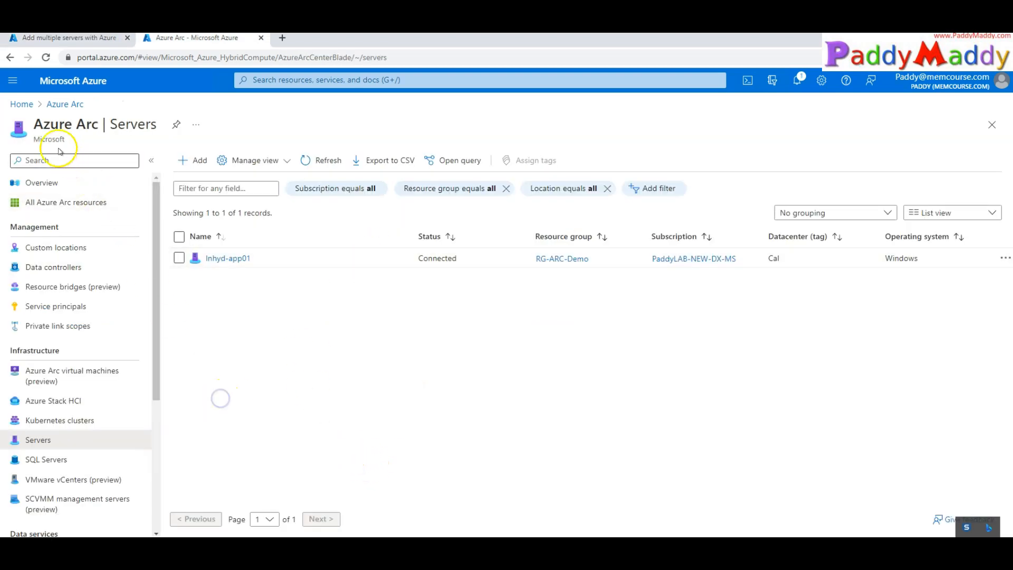
pyautogui.tripleClick(57, 127)
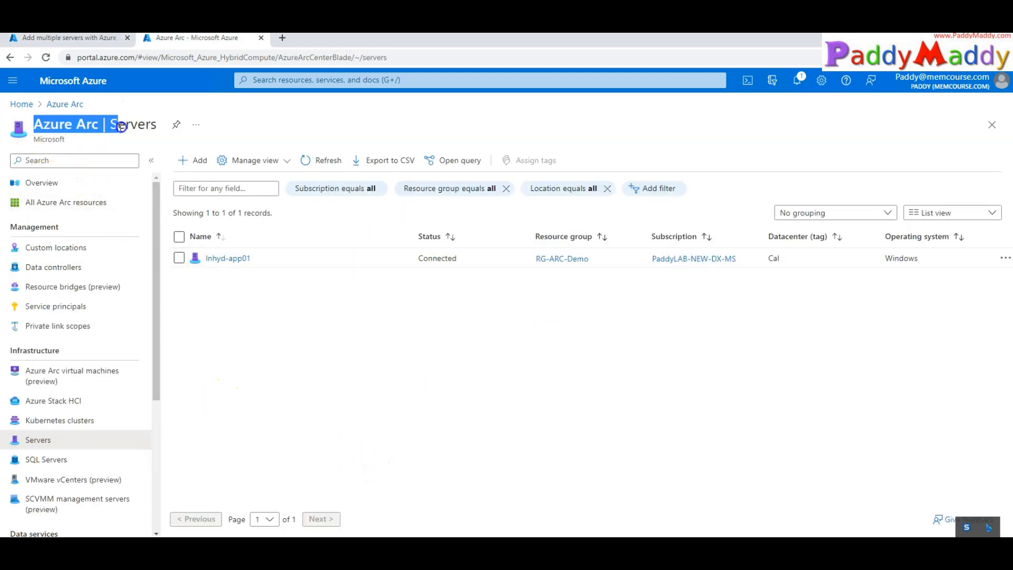
# View the Service principals page, then return and highlight the prerequisites list
pyautogui.click(50, 306)
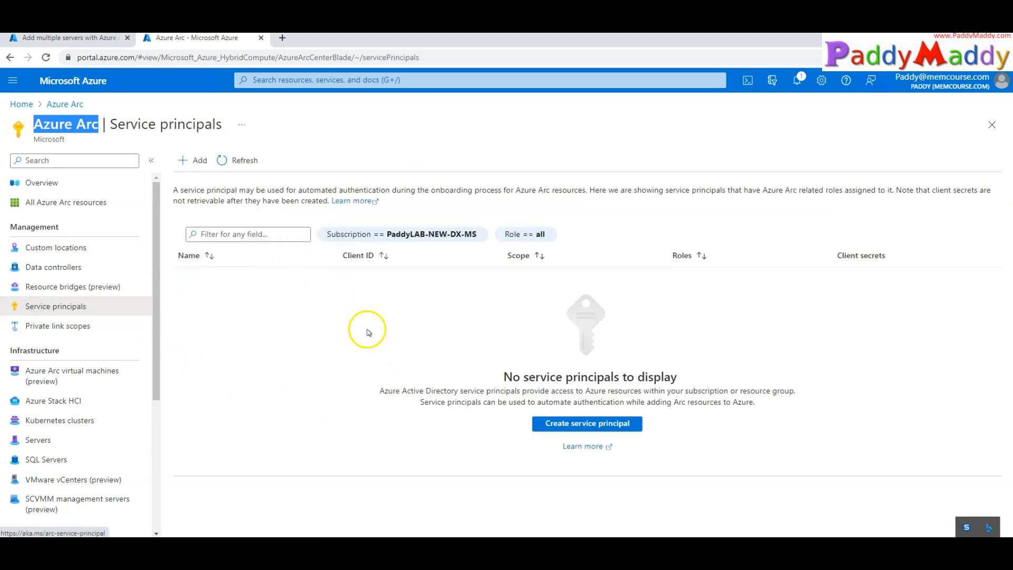
pyautogui.moveTo(178, 190); pyautogui.dragTo(542, 182)
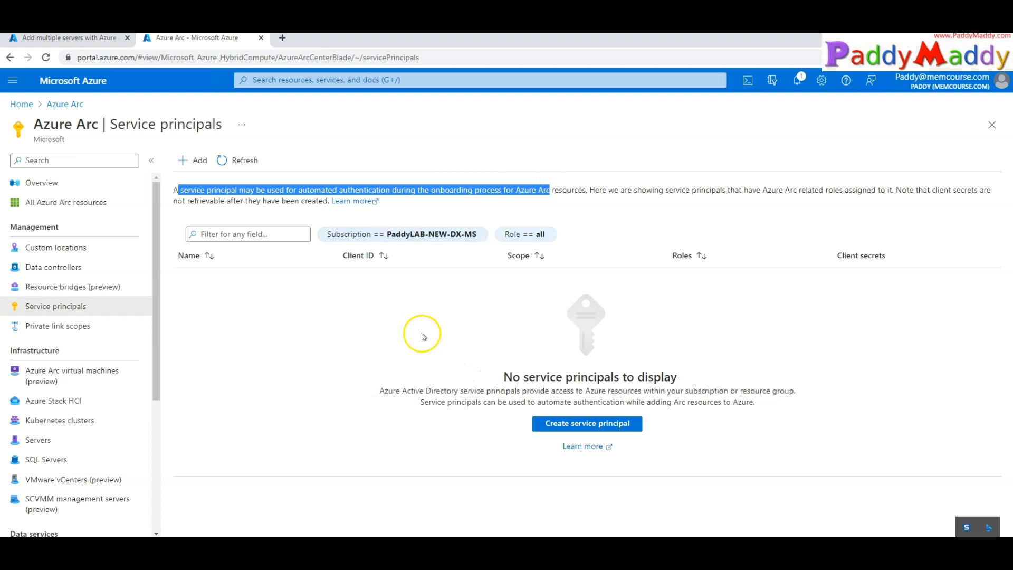
pyautogui.click(66, 41)
pyautogui.moveTo(293, 234); pyautogui.dragTo(543, 411)
pyautogui.click(676, 430)
pyautogui.moveTo(290, 239); pyautogui.dragTo(501, 348)
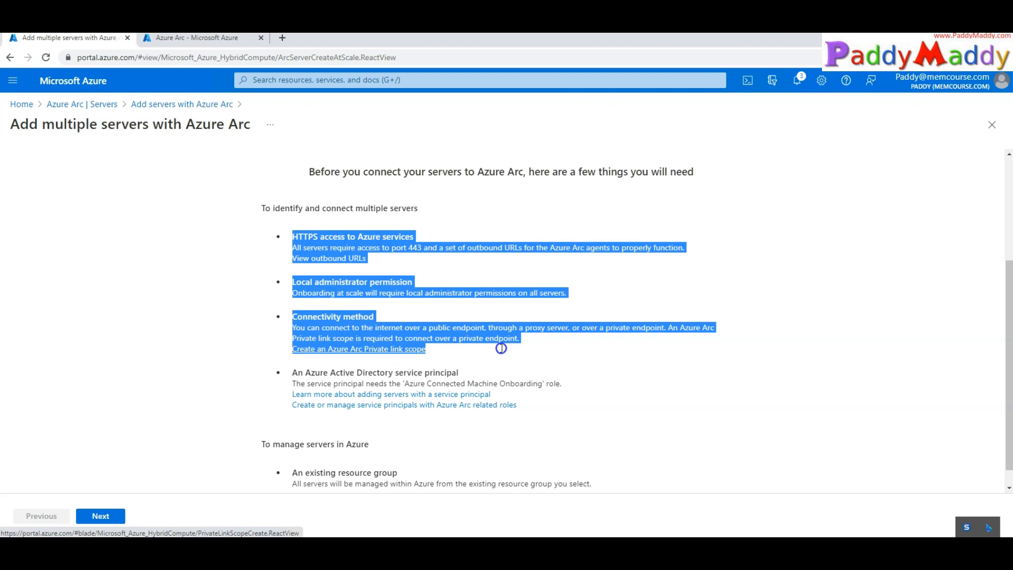
# Review the service principal prerequisite and advance to the Resource details step
pyautogui.moveTo(37, 130); pyautogui.dragTo(135, 138)
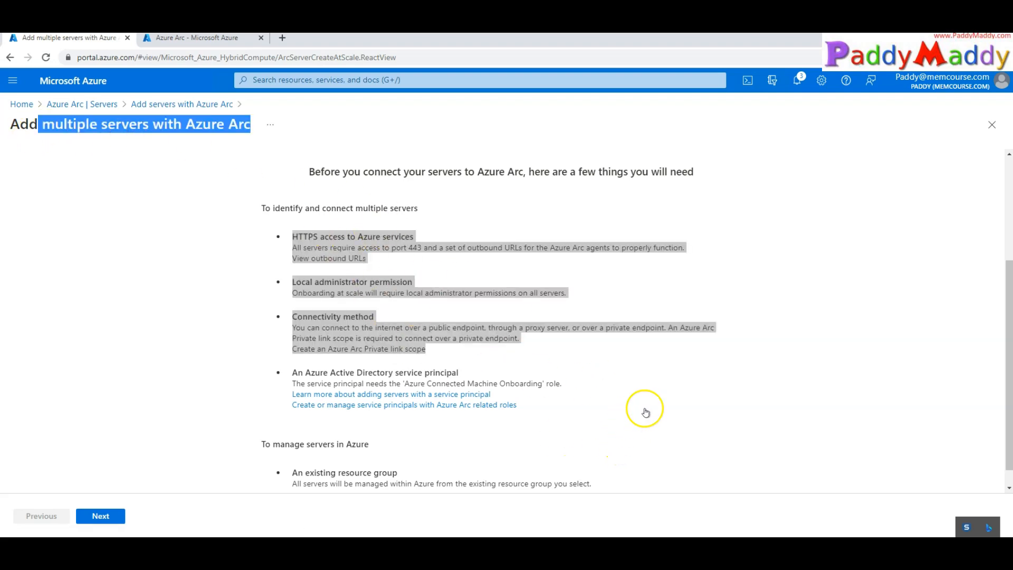
pyautogui.moveTo(589, 413); pyautogui.dragTo(291, 364)
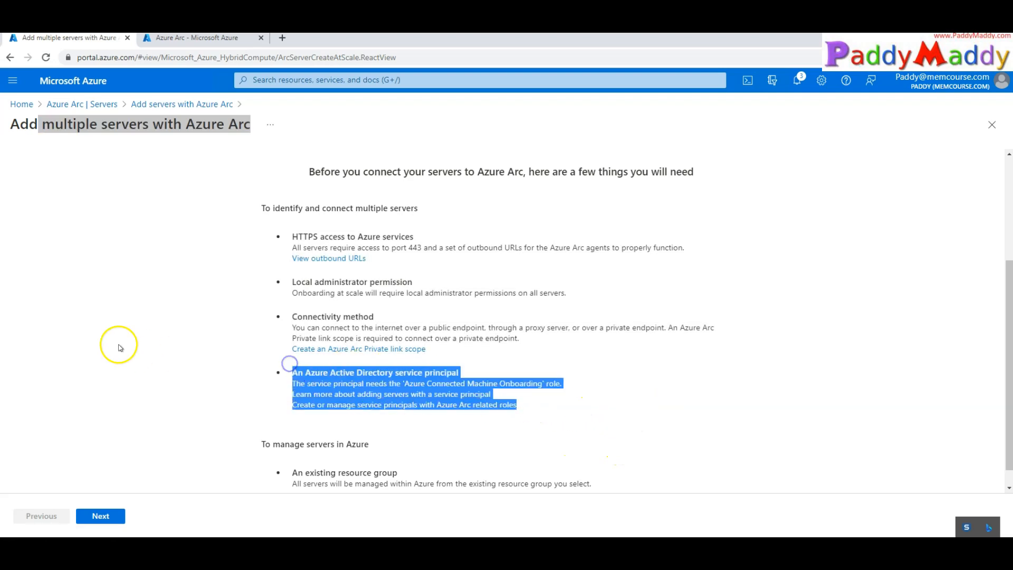
pyautogui.scroll(-1, 118, 345)
pyautogui.click(305, 452)
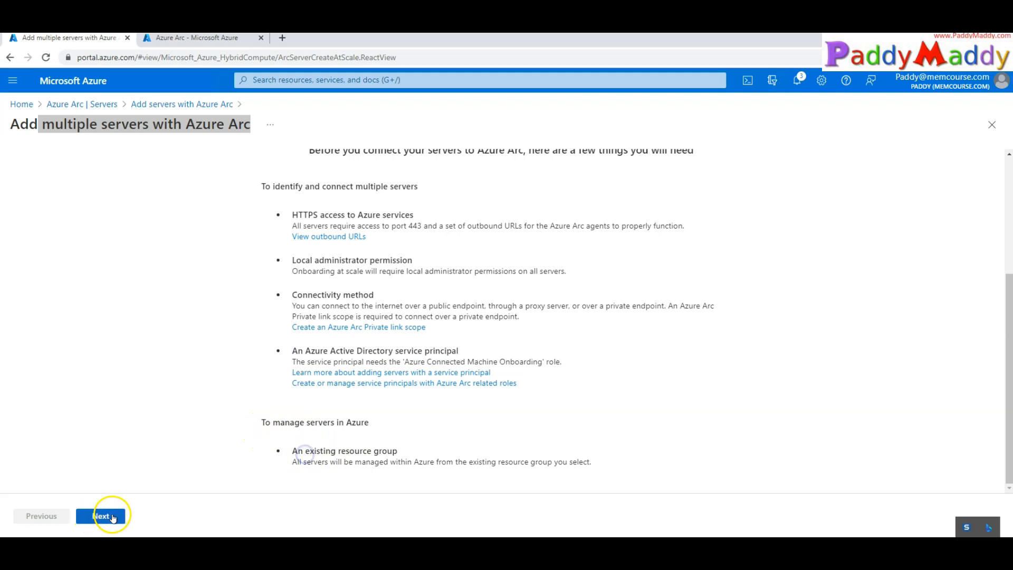
pyautogui.click(113, 520)
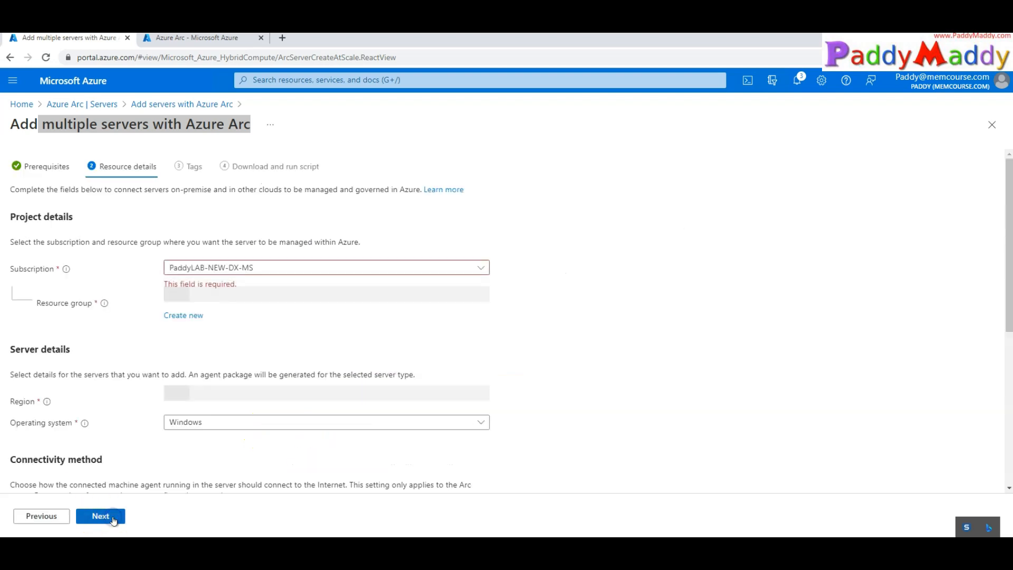
# Select RG-ARC-Demo as the resource group, leaving the subscription unchanged
pyautogui.click(298, 290)
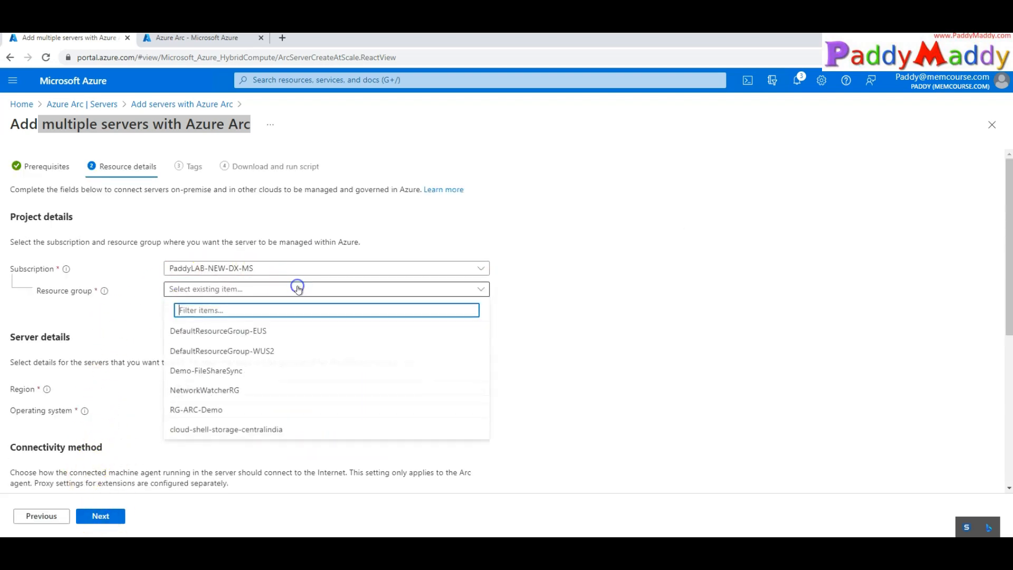
pyautogui.click(215, 411)
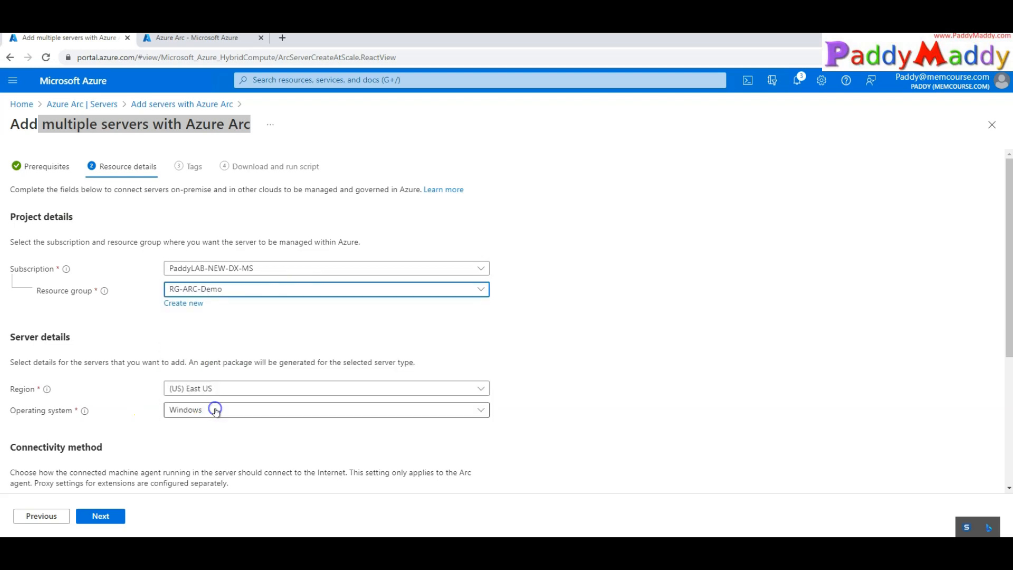
pyautogui.click(663, 405)
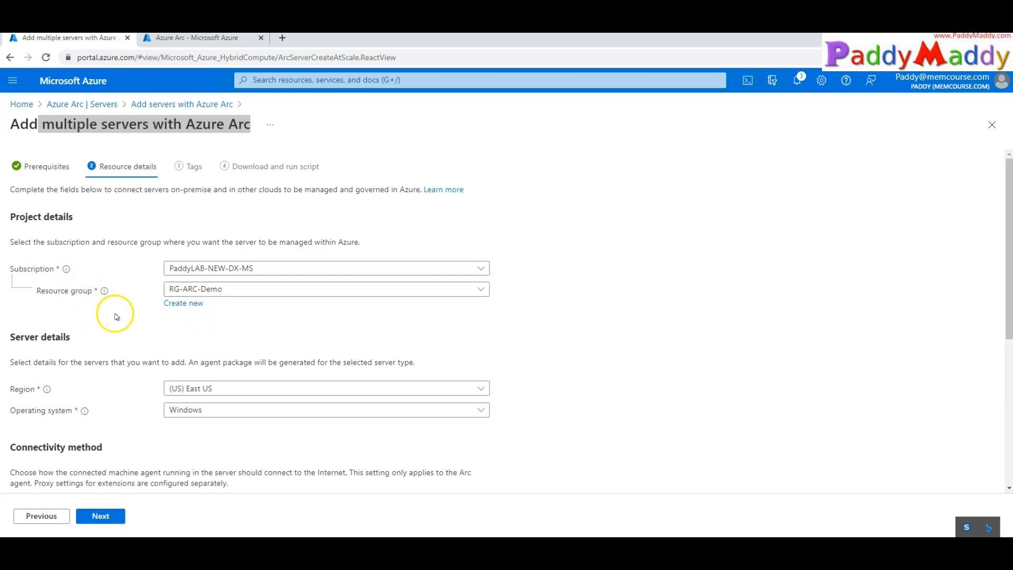
pyautogui.click(233, 268)
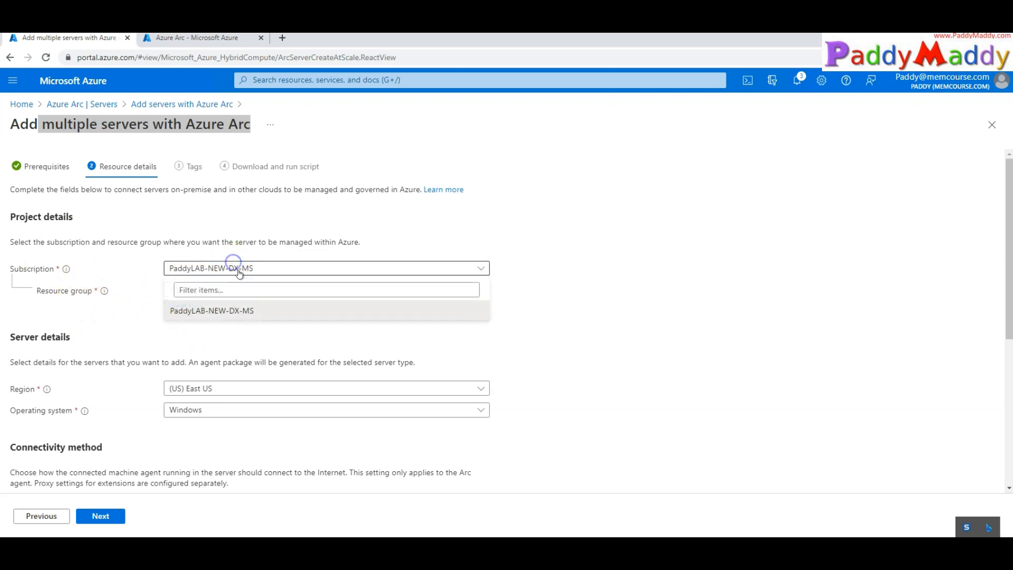
pyautogui.click(64, 306)
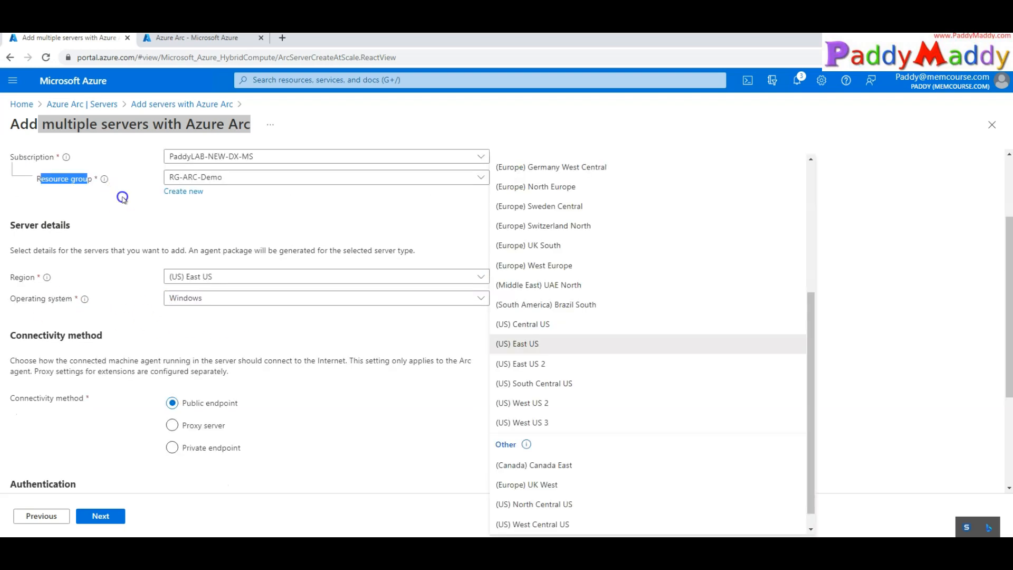
pyautogui.click(122, 197)
pyautogui.moveTo(36, 180); pyautogui.dragTo(97, 180)
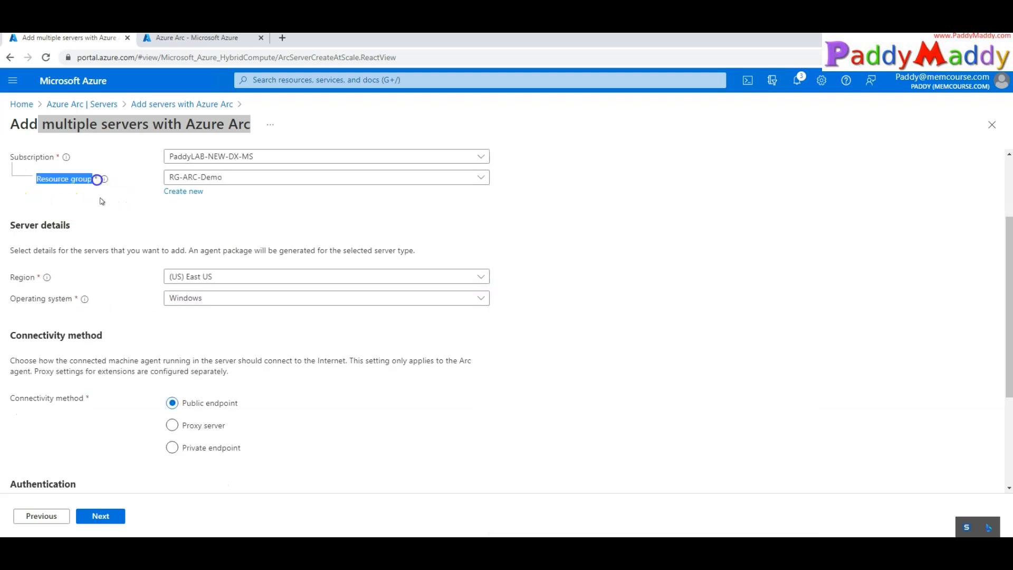
pyautogui.scroll(2, 102, 201)
pyautogui.click(598, 352)
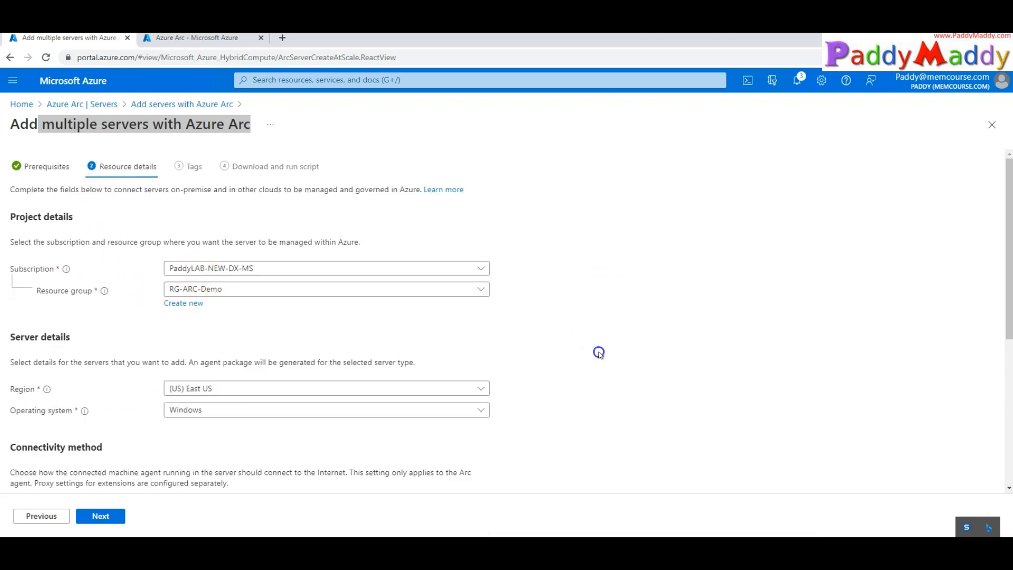
pyautogui.click(207, 291)
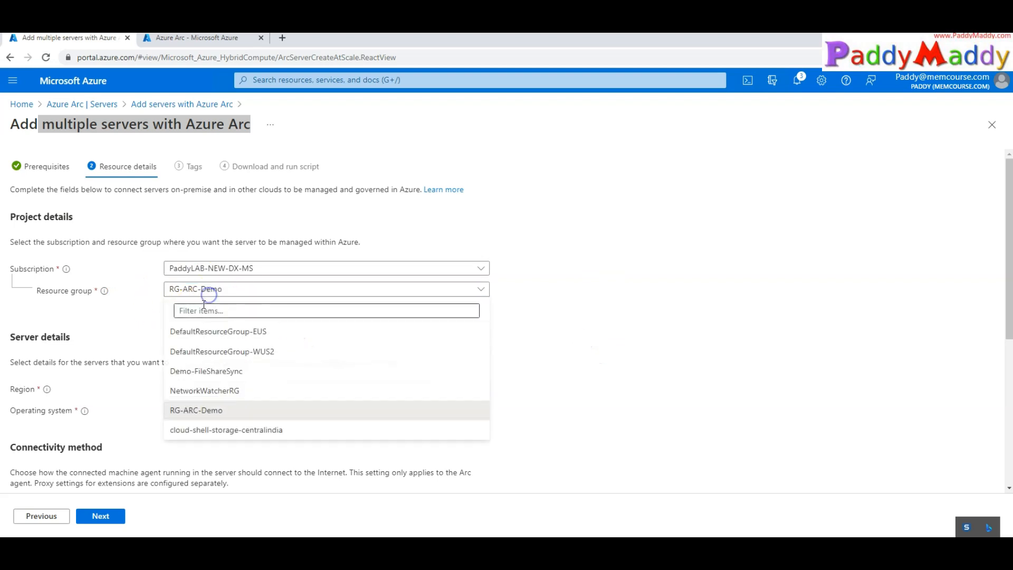
pyautogui.click(215, 410)
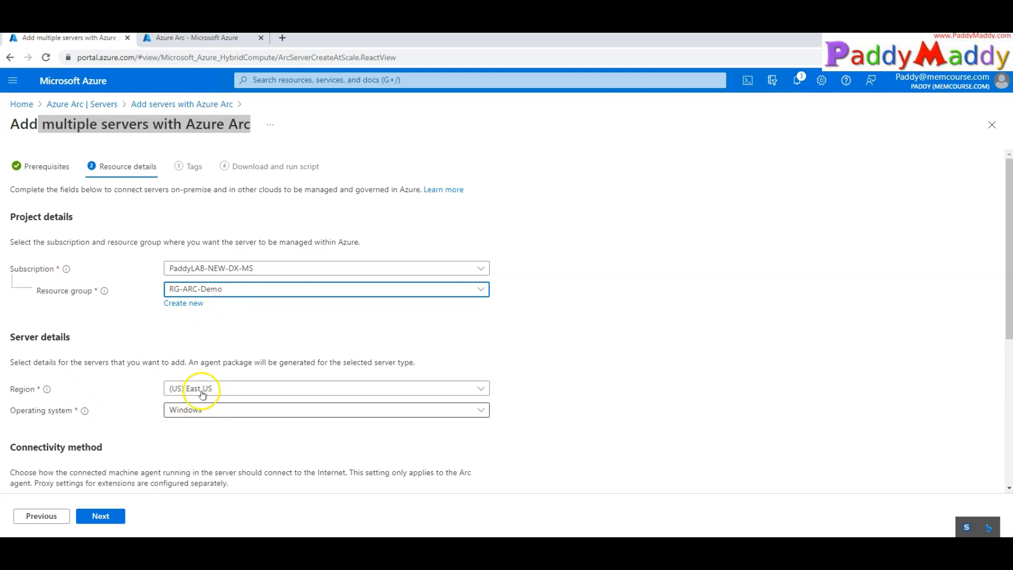
pyautogui.click(234, 292)
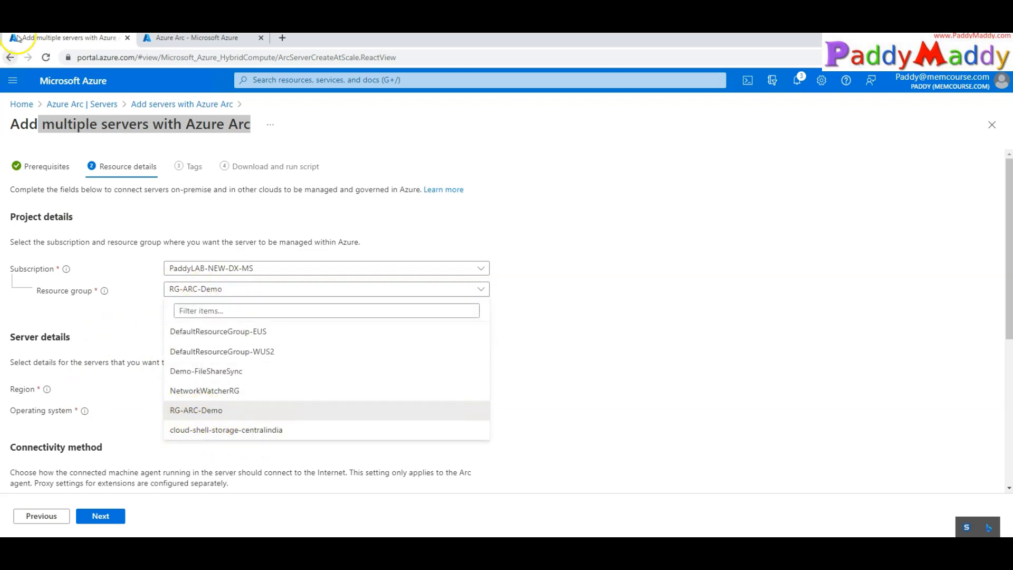
pyautogui.click(97, 406)
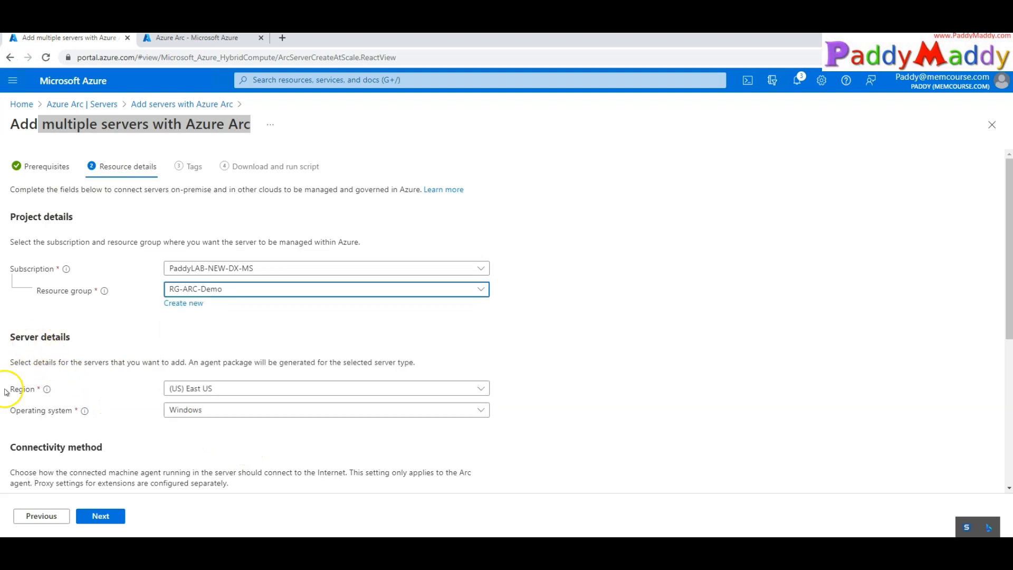
# Set the region to (US) West US 3 and keep Windows as the operating system
pyautogui.scroll(-2, 211, 327)
pyautogui.click(225, 270)
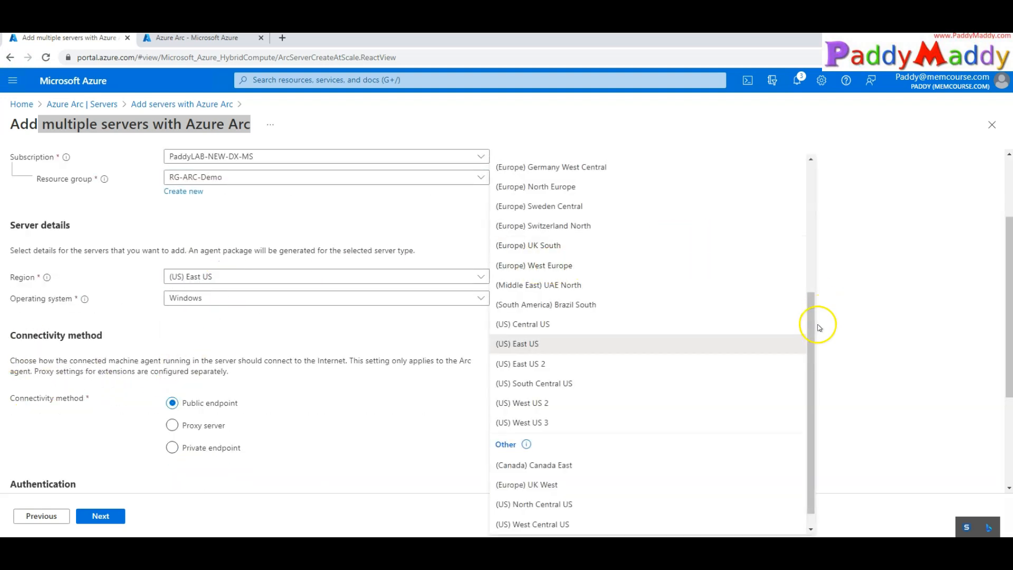
pyautogui.click(557, 422)
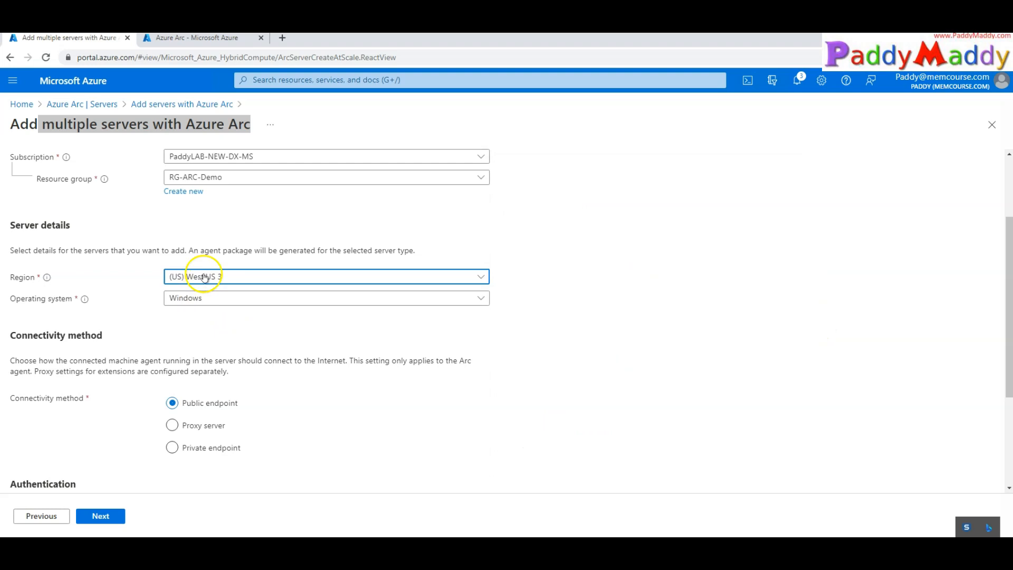
pyautogui.click(197, 298)
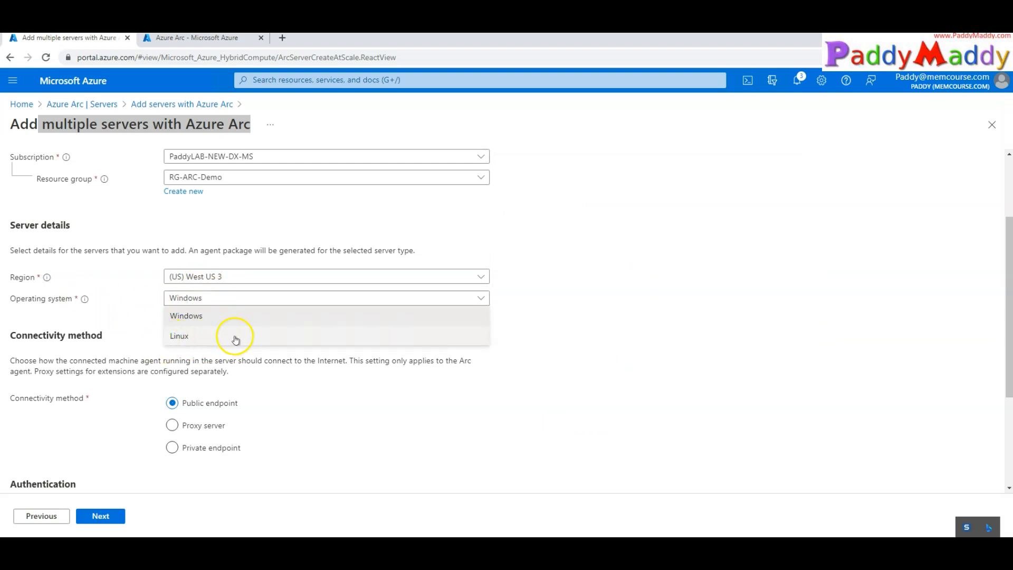
pyautogui.click(214, 316)
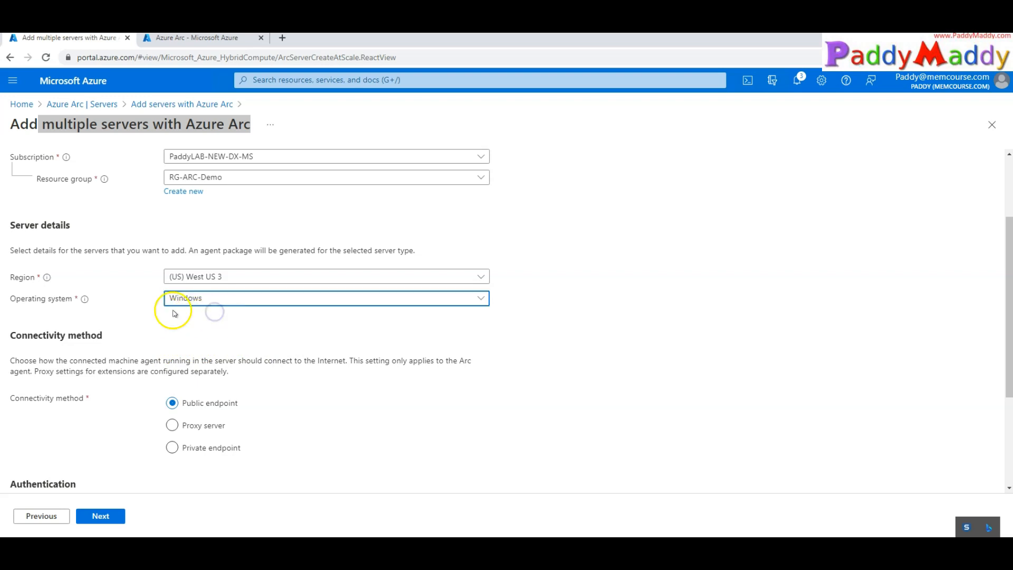
# Keep the connectivity method on Public endpoint rather than private endpoint
pyautogui.click(169, 341)
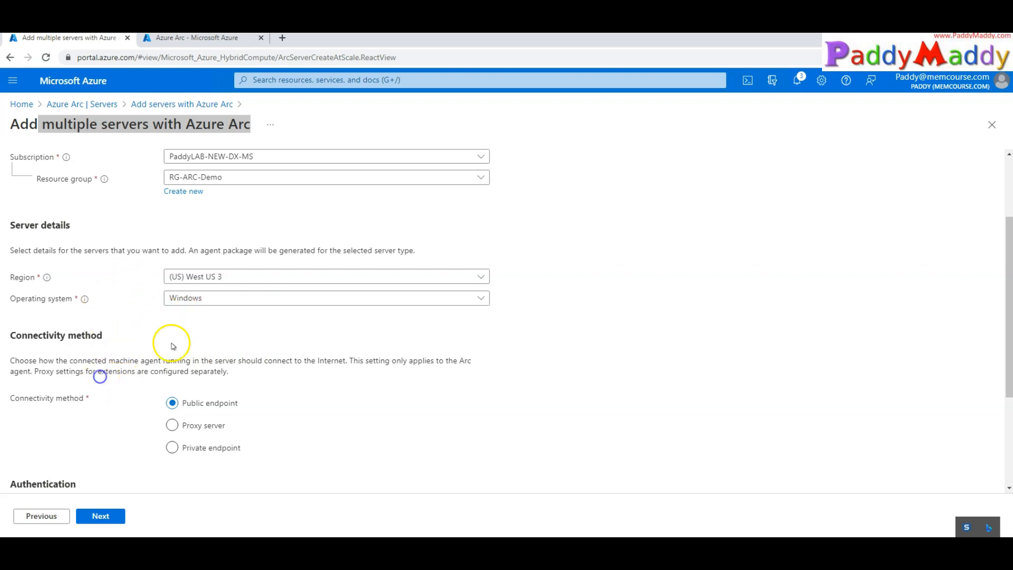
pyautogui.scroll(-1, 441, 409)
pyautogui.scroll(-1, 445, 411)
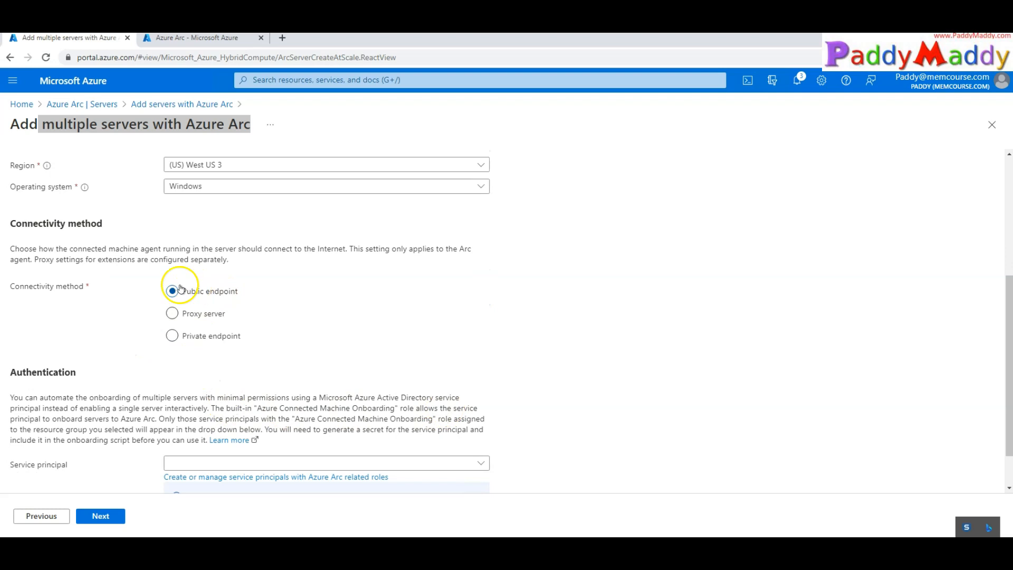
pyautogui.moveTo(115, 292); pyautogui.dragTo(115, 292)
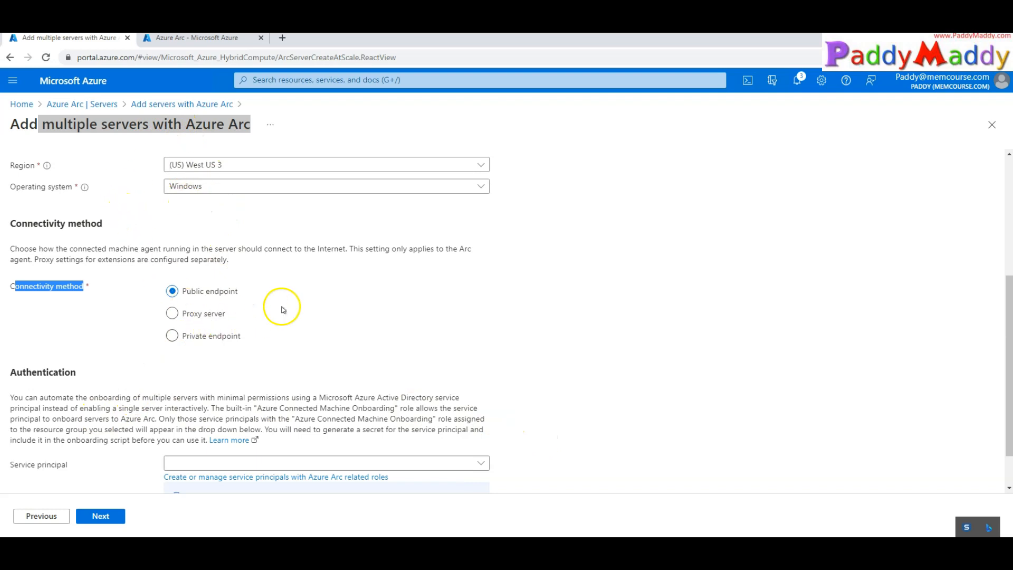
pyautogui.click(174, 335)
pyautogui.click(176, 291)
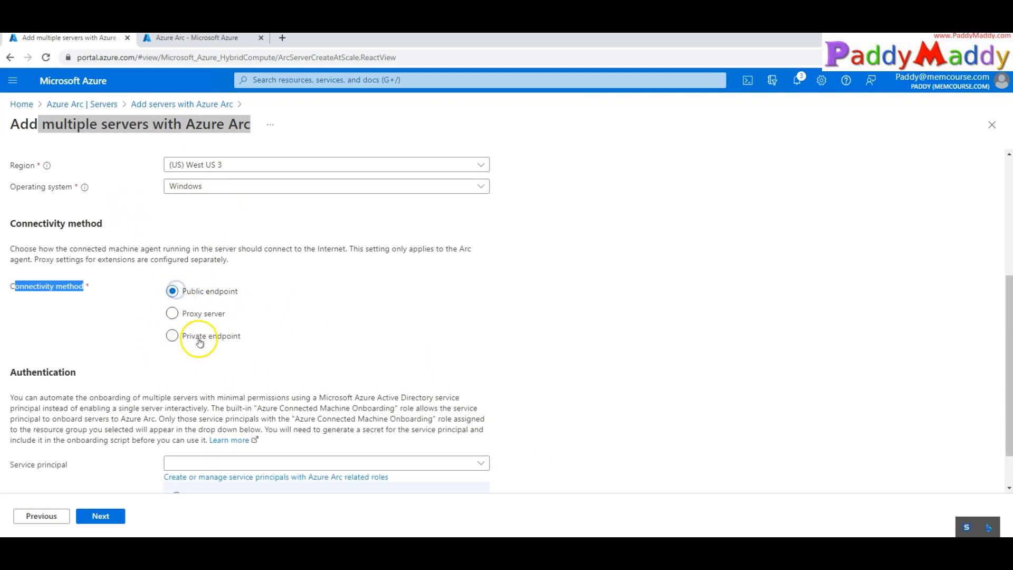
pyautogui.scroll(-1, 405, 369)
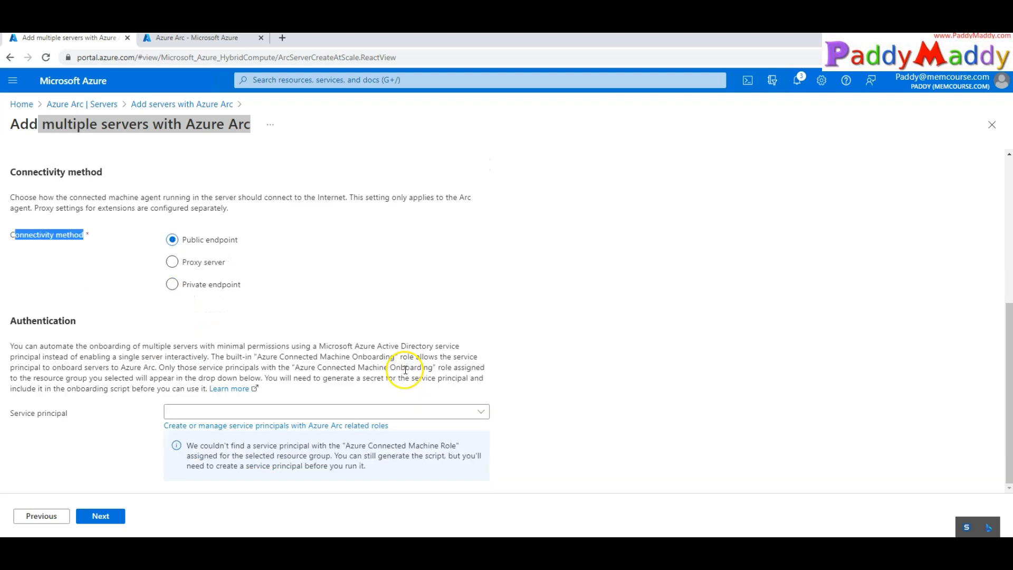
# Check the Azure Arc Service principals page, find it empty, and return to the wizard
pyautogui.click(67, 438)
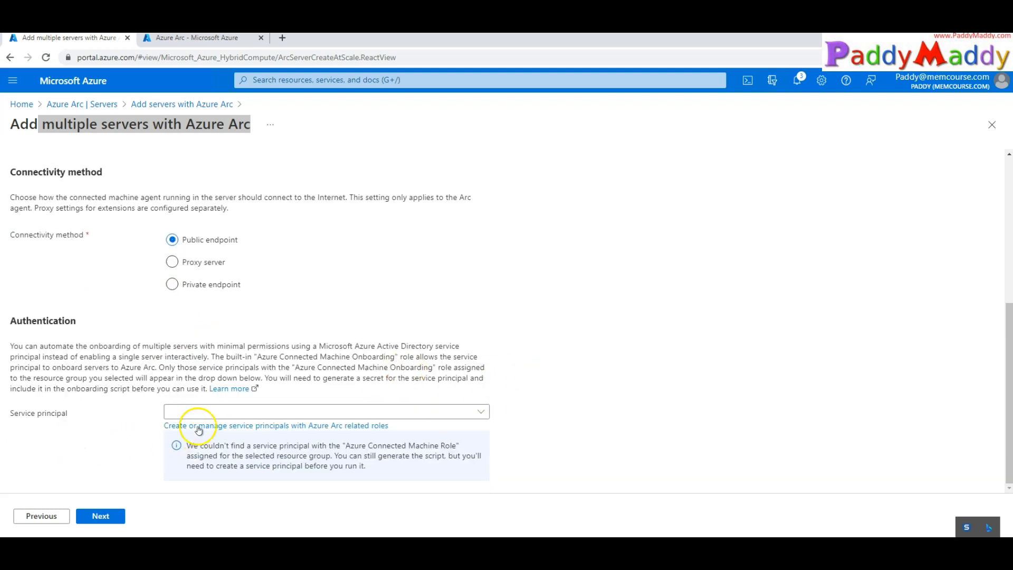
pyautogui.click(481, 412)
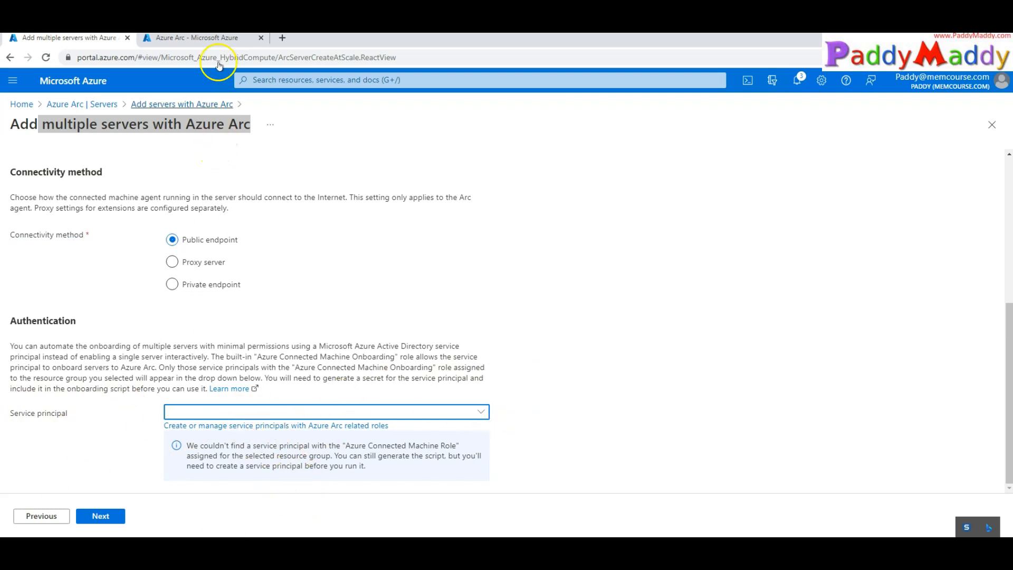
pyautogui.click(211, 38)
pyautogui.click(27, 306)
pyautogui.moveTo(303, 390); pyautogui.dragTo(414, 390)
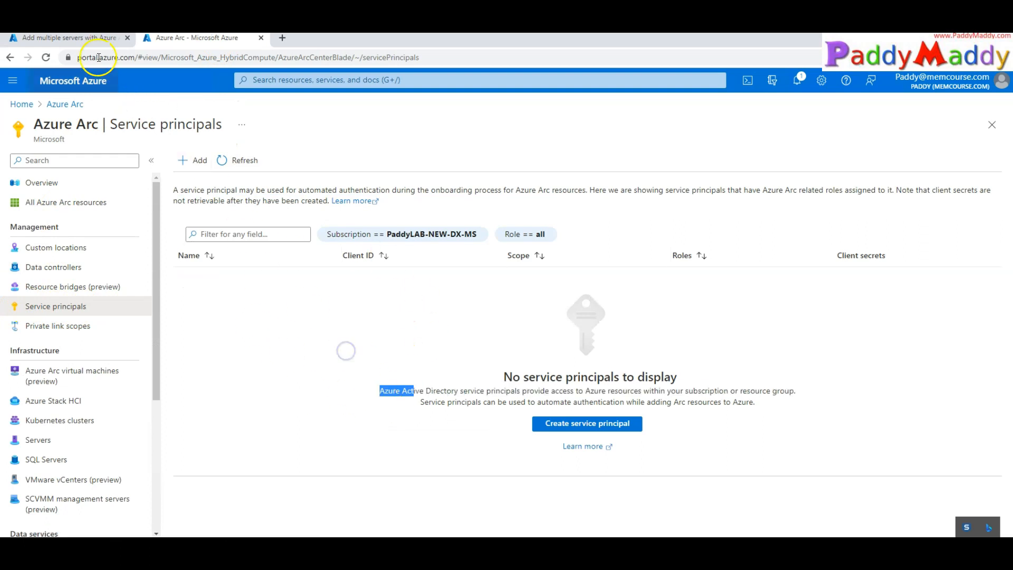
pyautogui.click(94, 42)
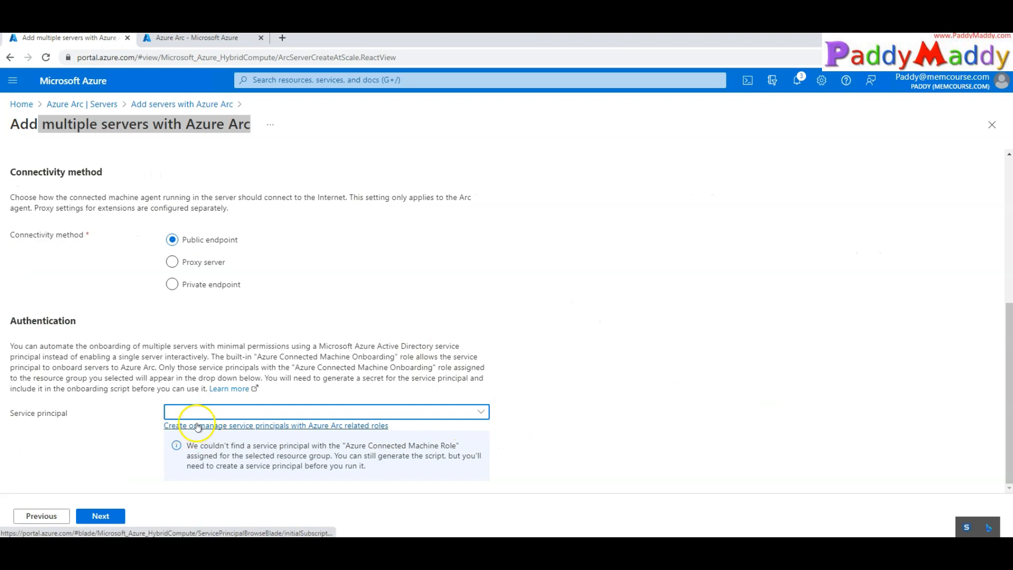
pyautogui.click(212, 39)
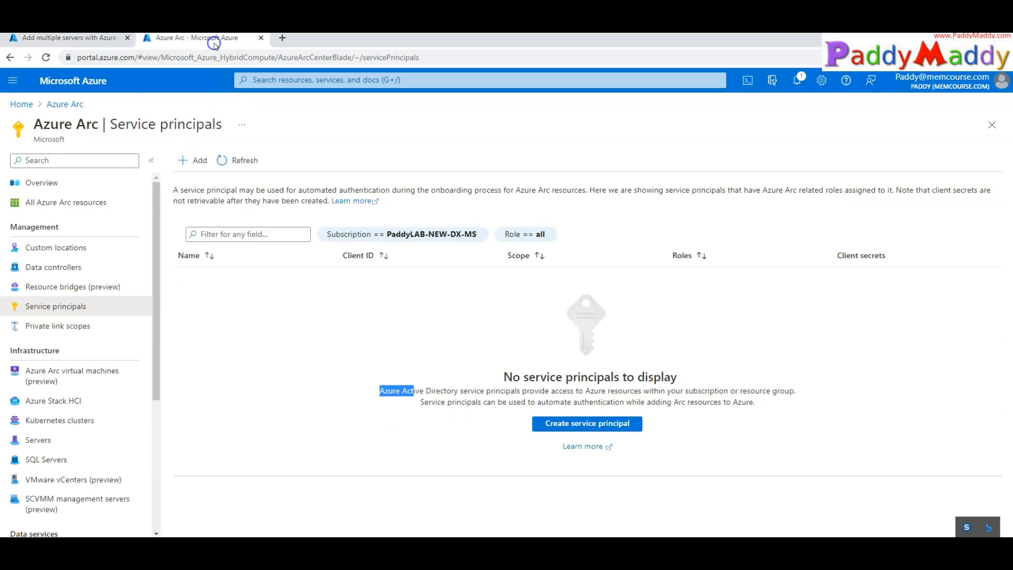
pyautogui.click(77, 125)
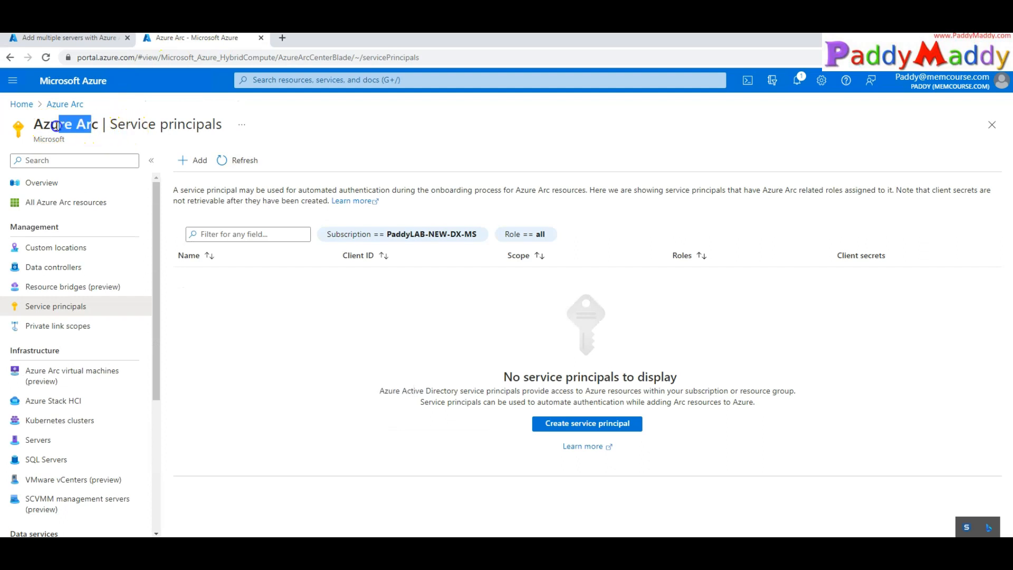
pyautogui.moveTo(78, 305); pyautogui.dragTo(78, 310)
pyautogui.click(554, 421)
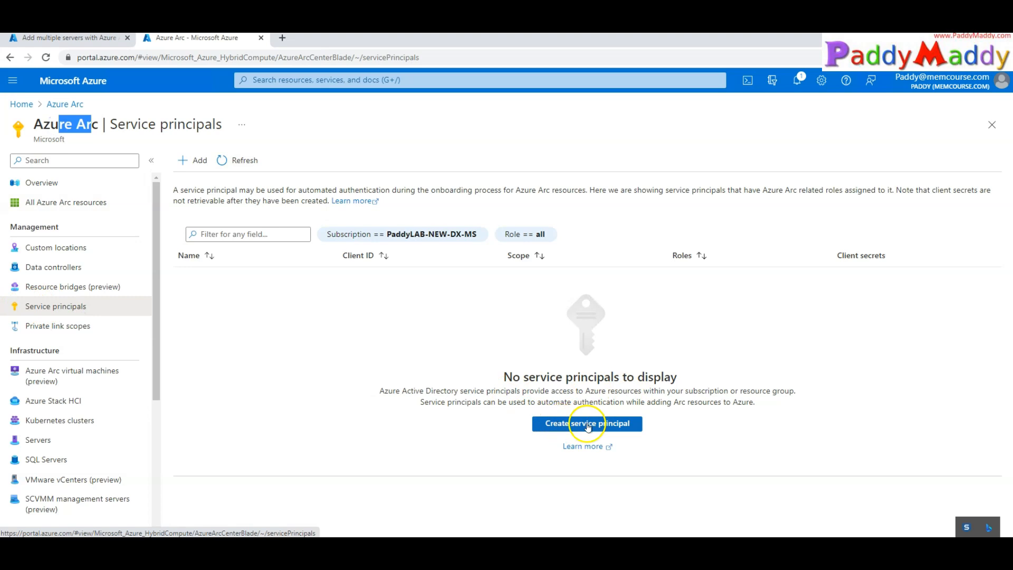
pyautogui.click(97, 39)
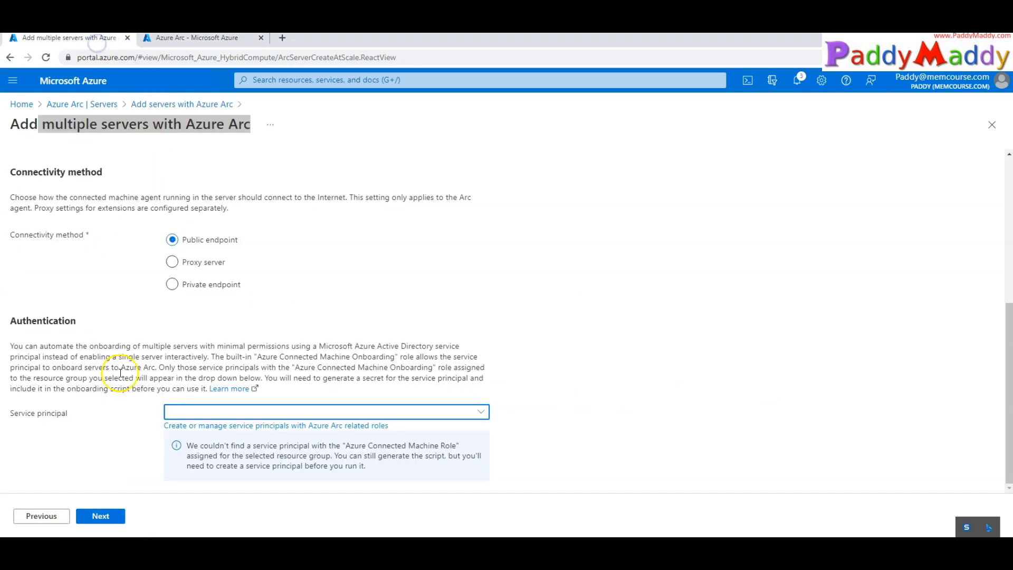
# Start a new Azure Arc service principal named Arc-on-Board-Phase1
pyautogui.click(232, 425)
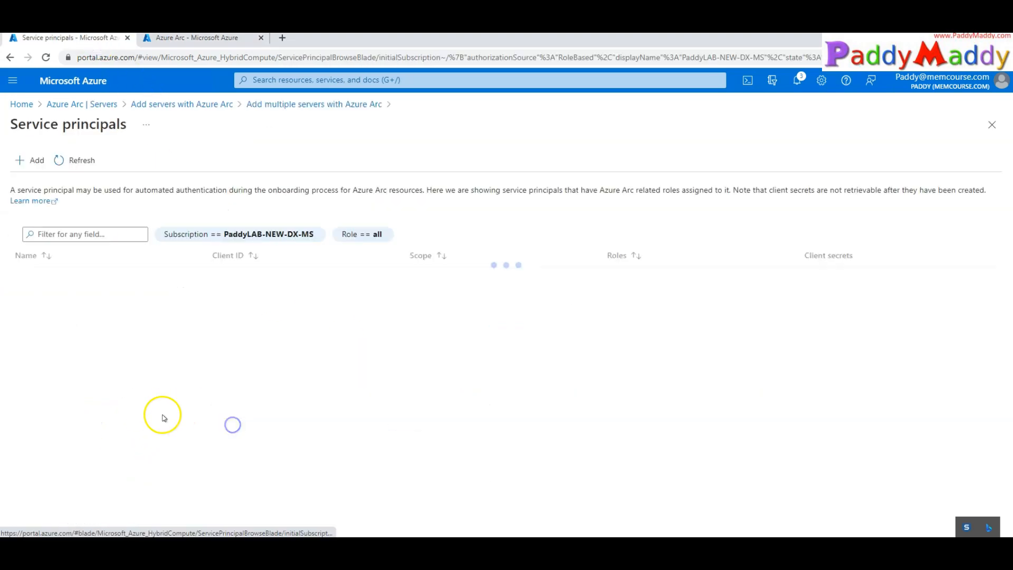
pyautogui.click(483, 428)
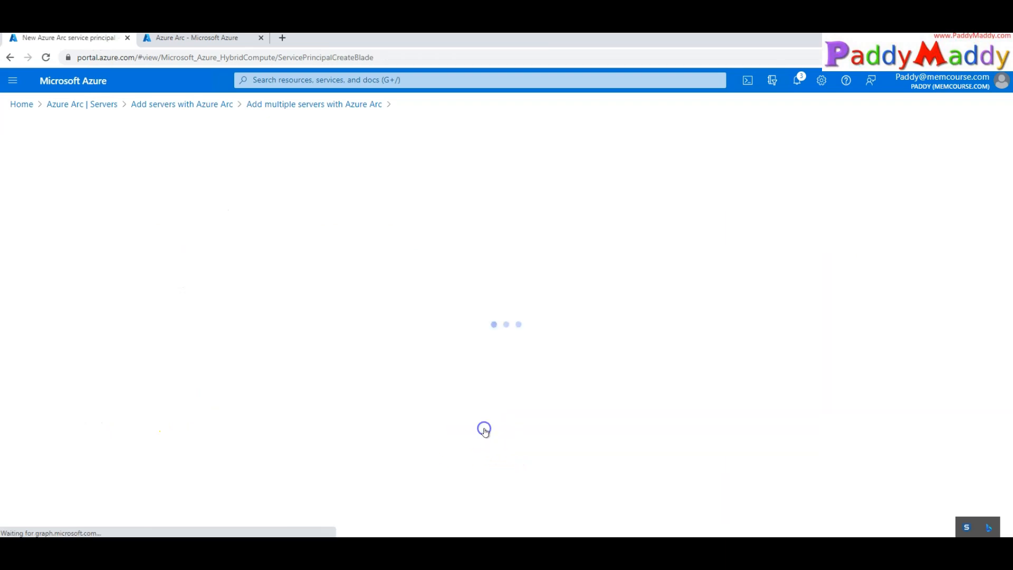
pyautogui.click(229, 334)
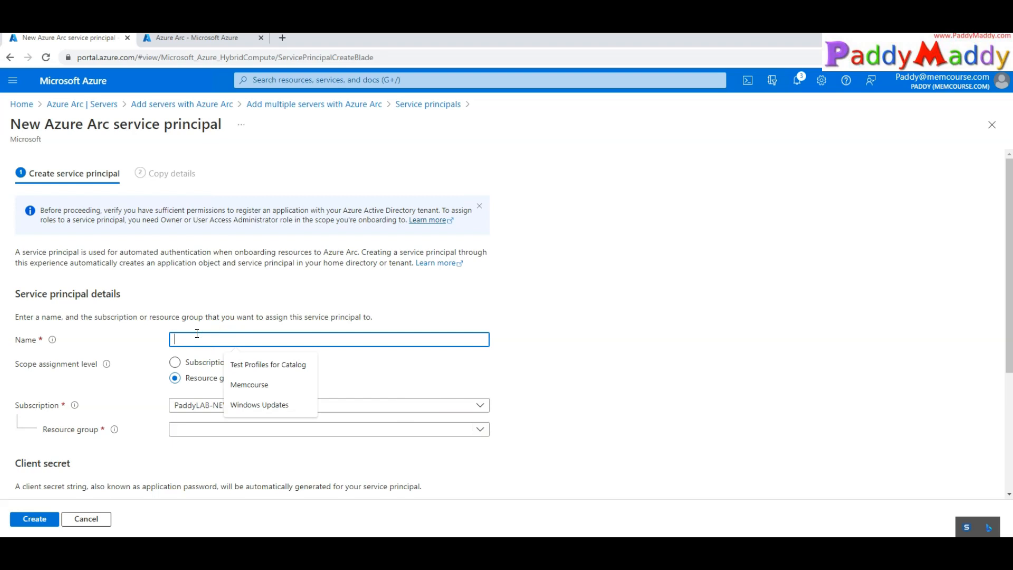
pyautogui.write('ard-Phase1')
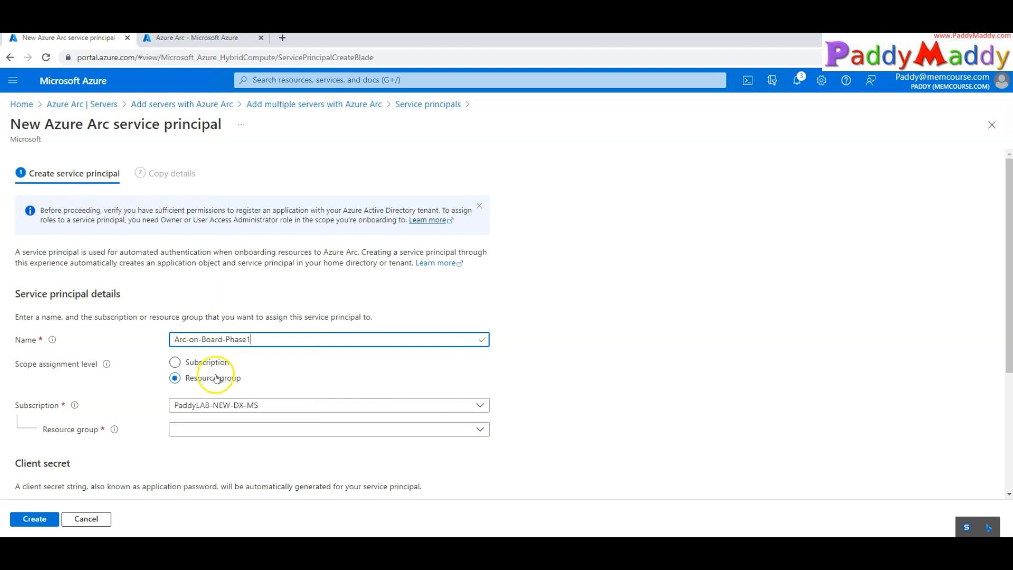
pyautogui.moveTo(242, 339); pyautogui.dragTo(140, 333)
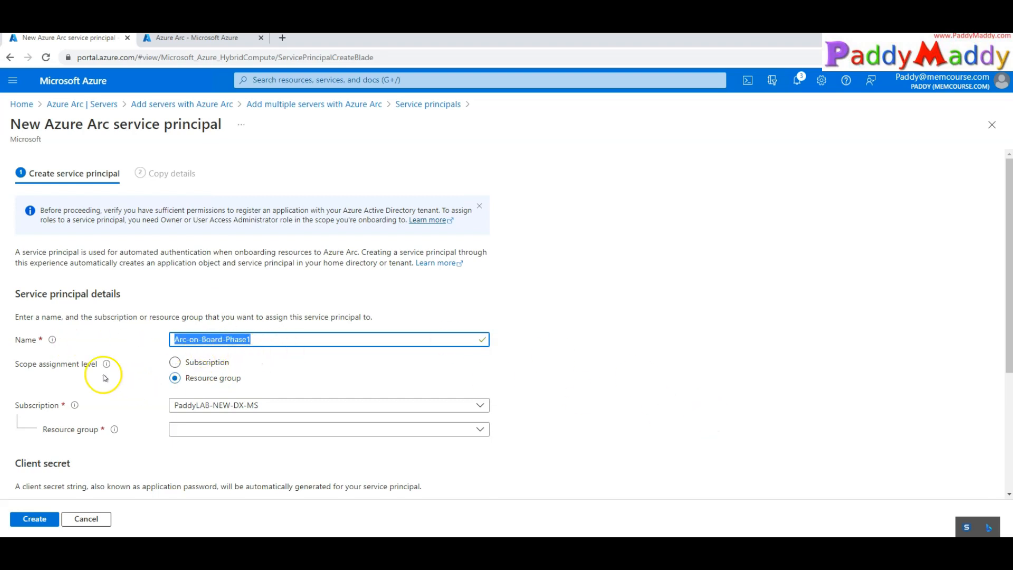
# Leave the scope assignment level on Resource group
pyautogui.moveTo(11, 363); pyautogui.dragTo(74, 366)
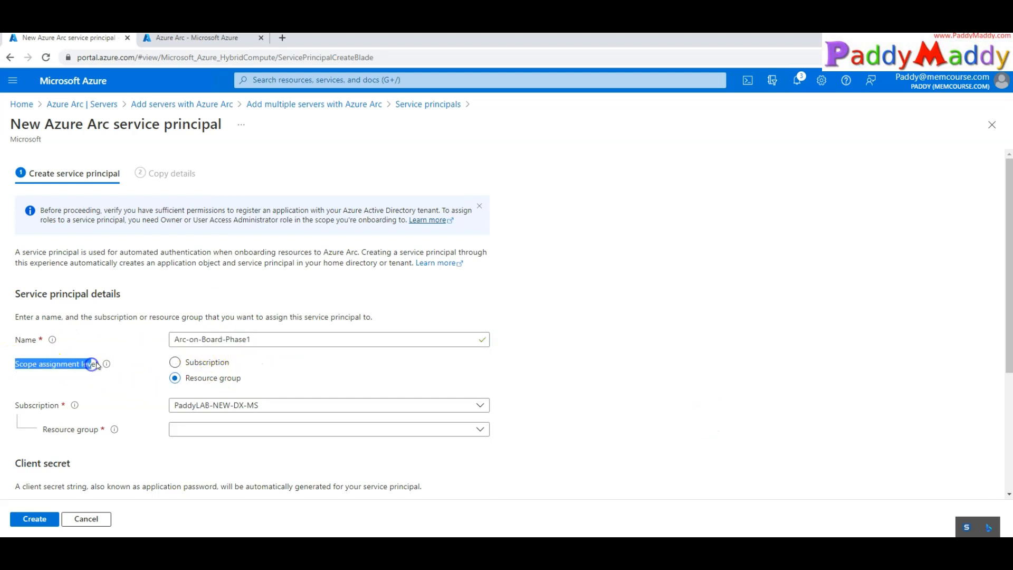
pyautogui.scroll(-1, 164, 432)
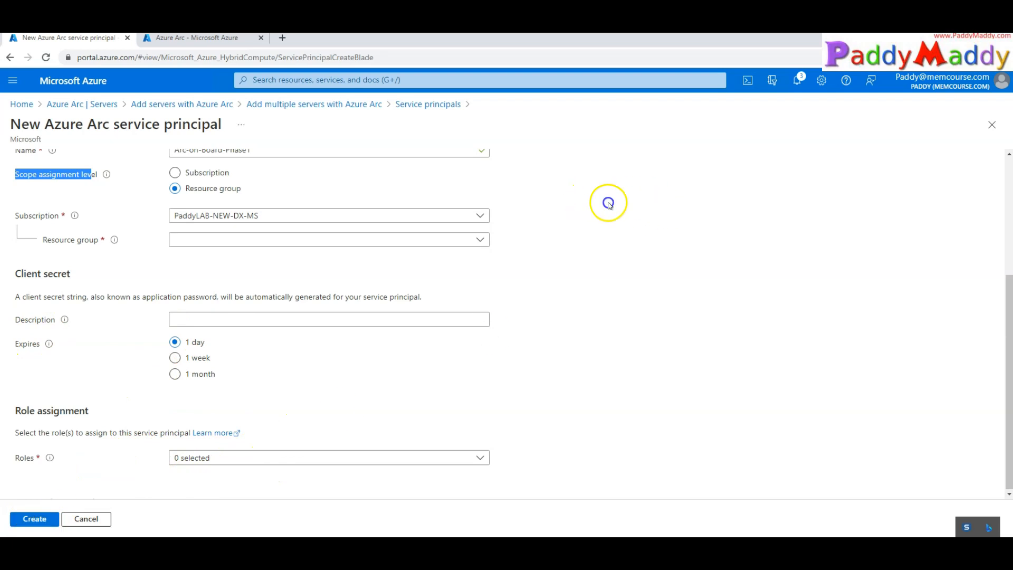
pyautogui.click(607, 203)
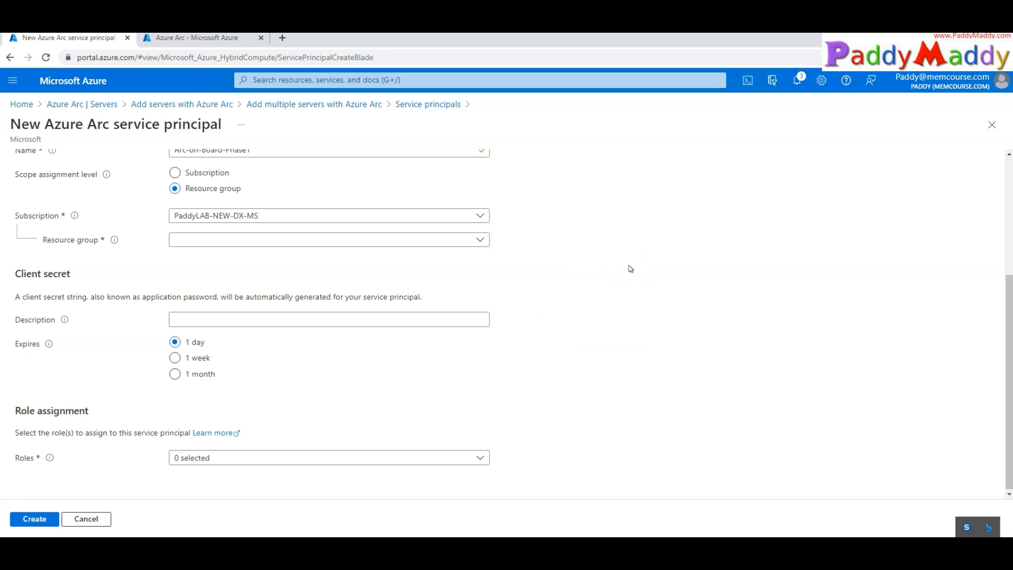
pyautogui.scroll(4, 583, 330)
pyautogui.moveTo(47, 364); pyautogui.dragTo(91, 367)
pyautogui.moveTo(16, 364); pyautogui.dragTo(61, 363)
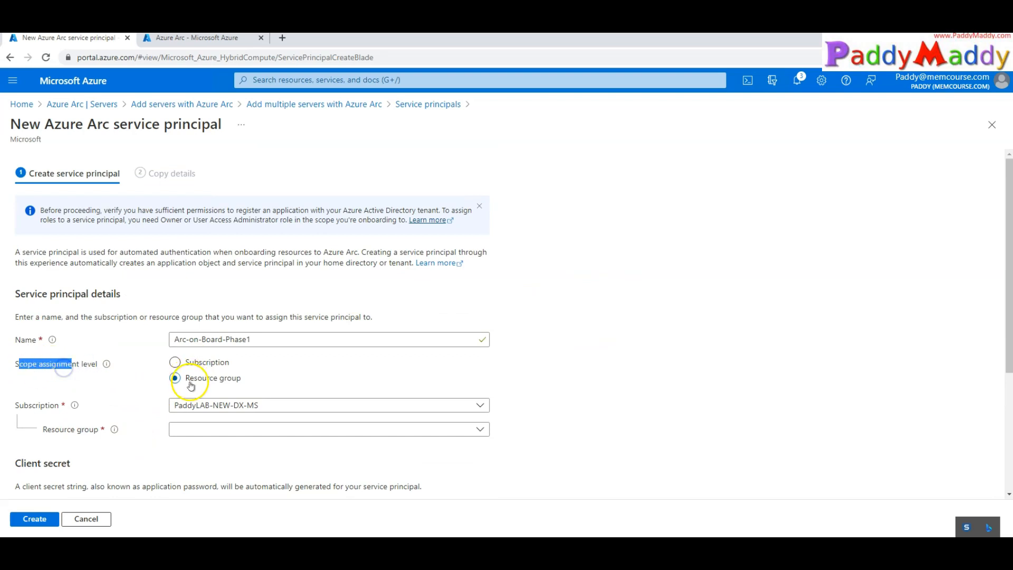
pyautogui.moveTo(184, 378); pyautogui.dragTo(272, 381)
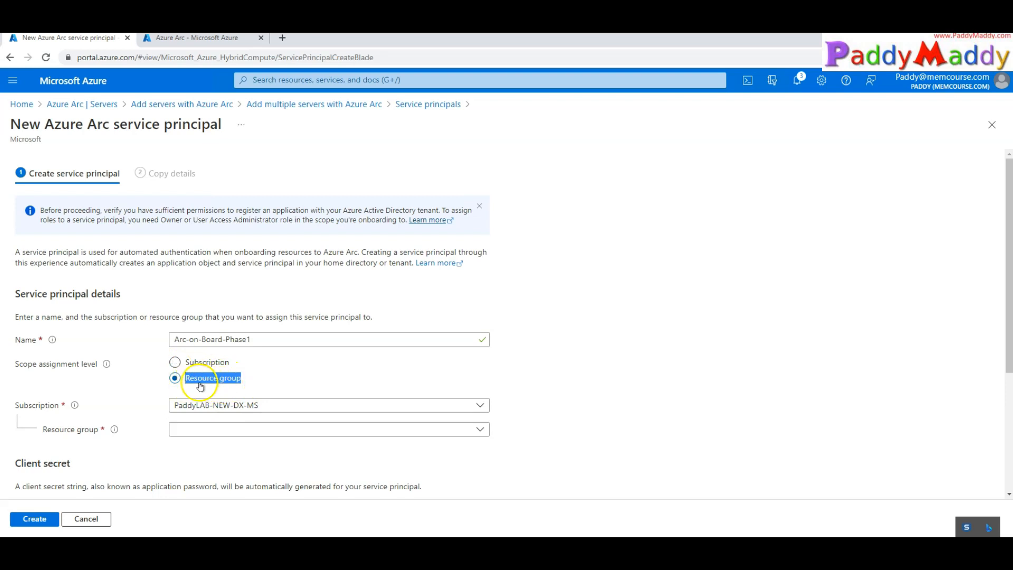
pyautogui.scroll(-1, 145, 400)
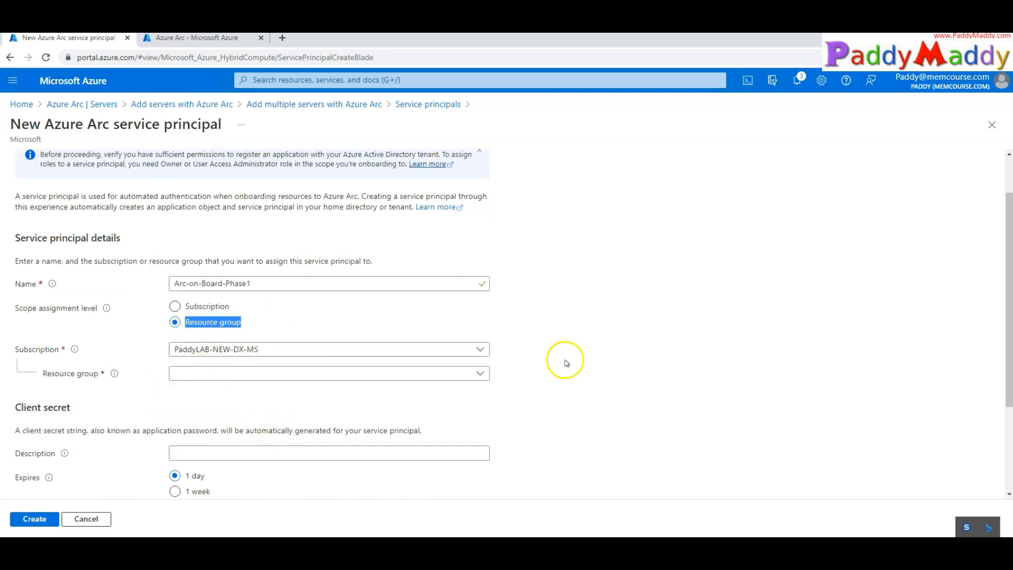
pyautogui.scroll(-2, 493, 395)
# Keep resource group scope and choose RG-ARC-Demo as the resource group
pyautogui.click(174, 195)
pyautogui.click(207, 211)
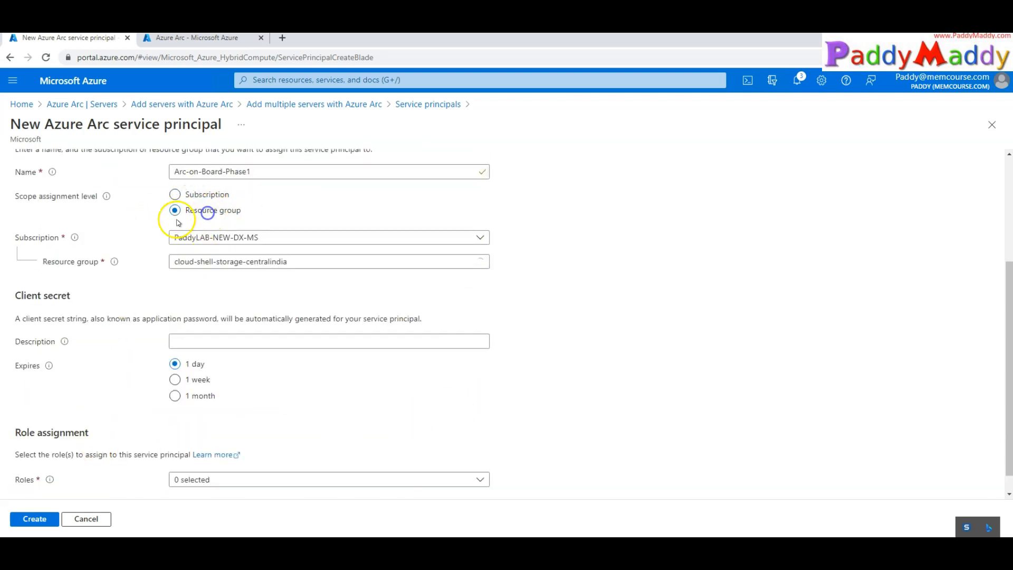
pyautogui.click(235, 262)
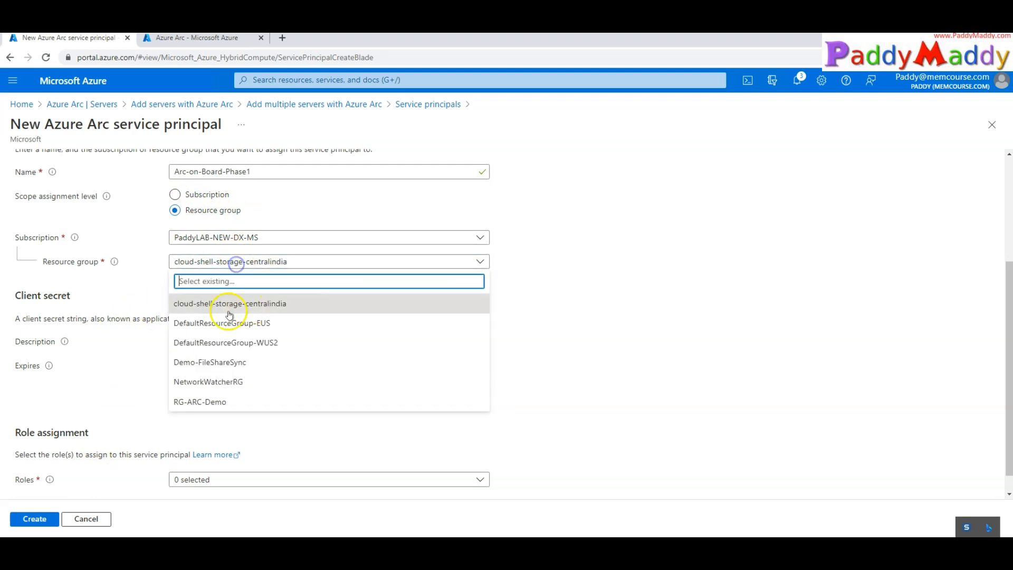
pyautogui.click(223, 402)
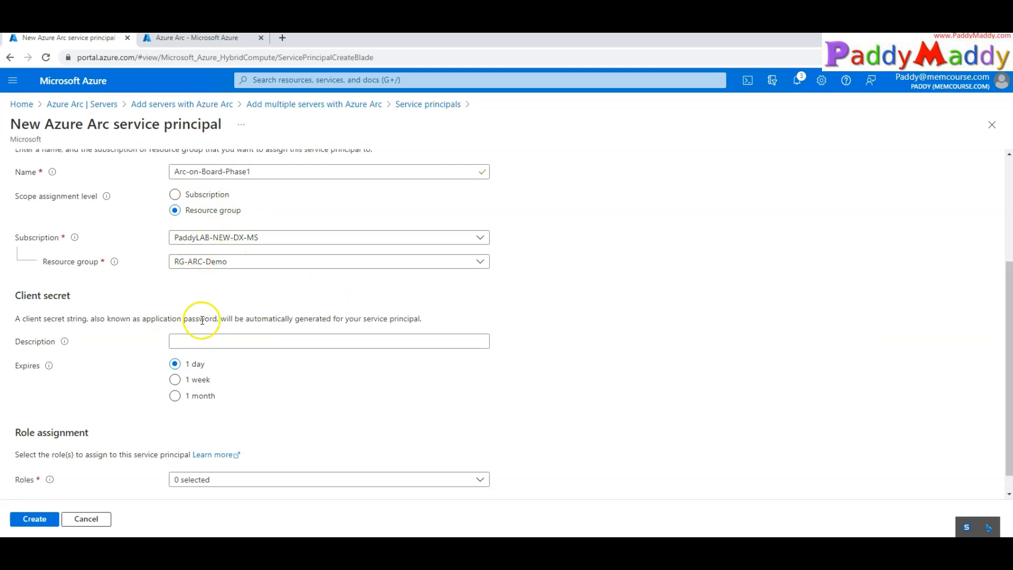
pyautogui.scroll(2, 253, 327)
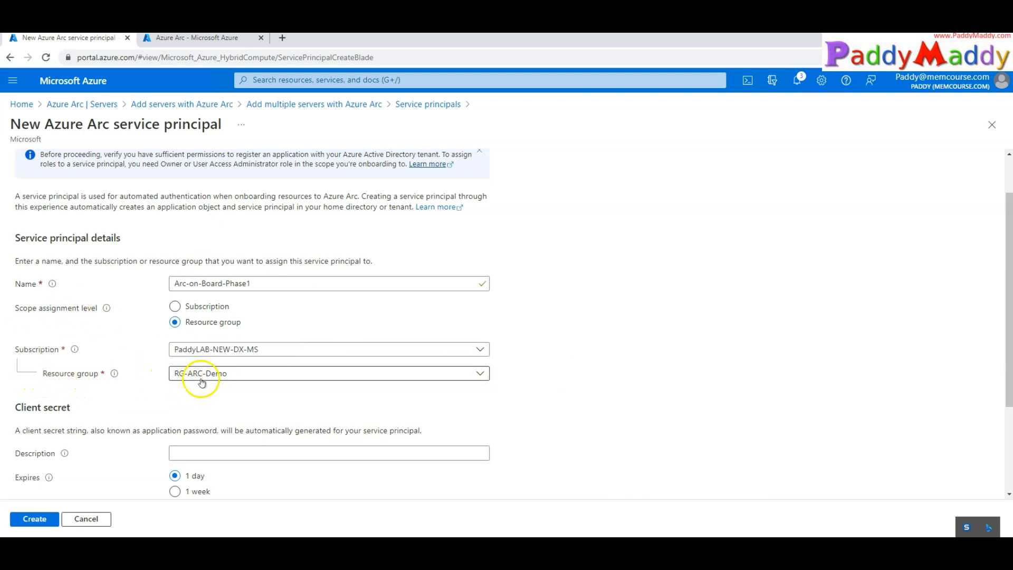
pyautogui.scroll(-1, 202, 382)
# Copy the name Arc-on-Board-Phase1 into the client secret Description field
pyautogui.click(211, 398)
pyautogui.tripleClick(263, 233)
pyautogui.hotkey('ctrl', 'c')
pyautogui.click(264, 397)
pyautogui.hotkey('ctrl', 'v')
pyautogui.click(539, 440)
pyautogui.scroll(-1, 539, 440)
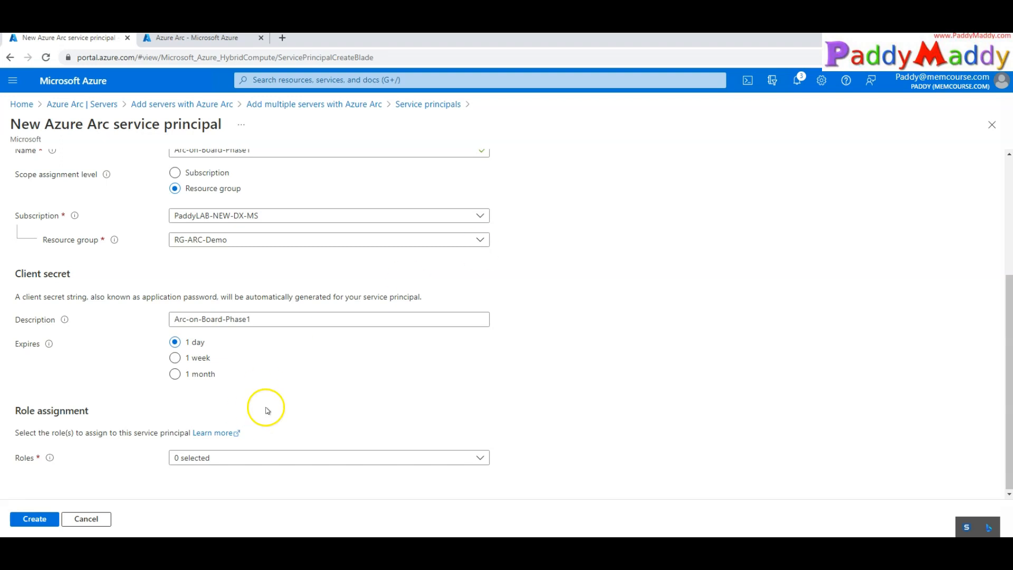
# Review the secret description and the Role assignment section
pyautogui.moveTo(283, 318); pyautogui.dragTo(158, 310)
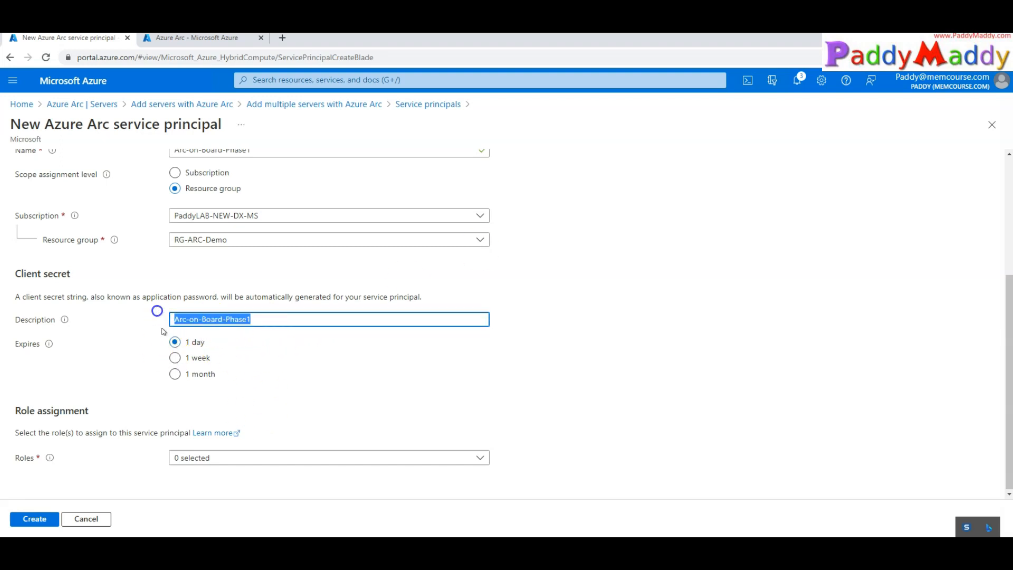
pyautogui.click(224, 444)
pyautogui.click(19, 411)
pyautogui.moveTo(19, 411); pyautogui.dragTo(93, 414)
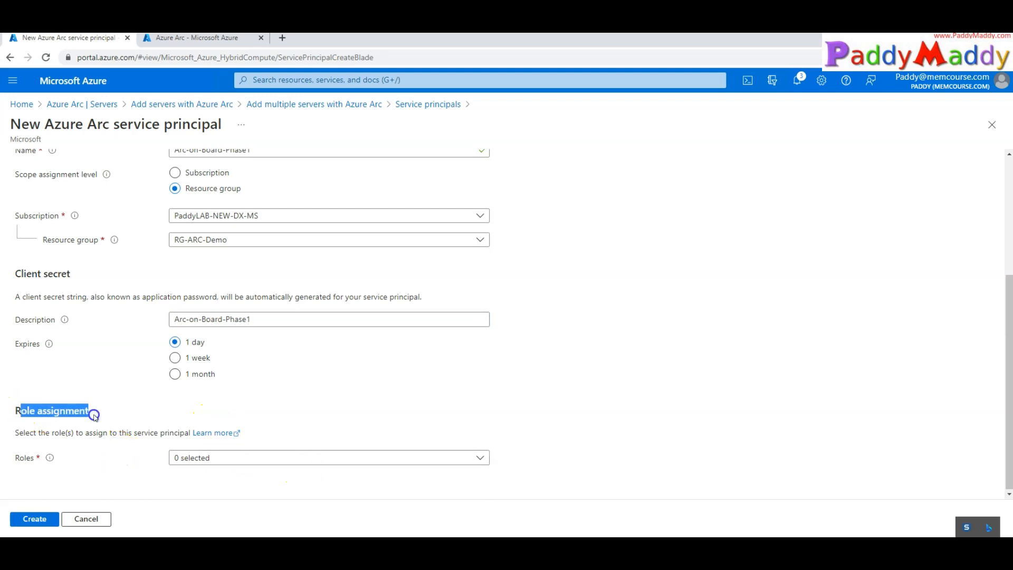
pyautogui.scroll(3, 116, 325)
pyautogui.scroll(-3, 135, 407)
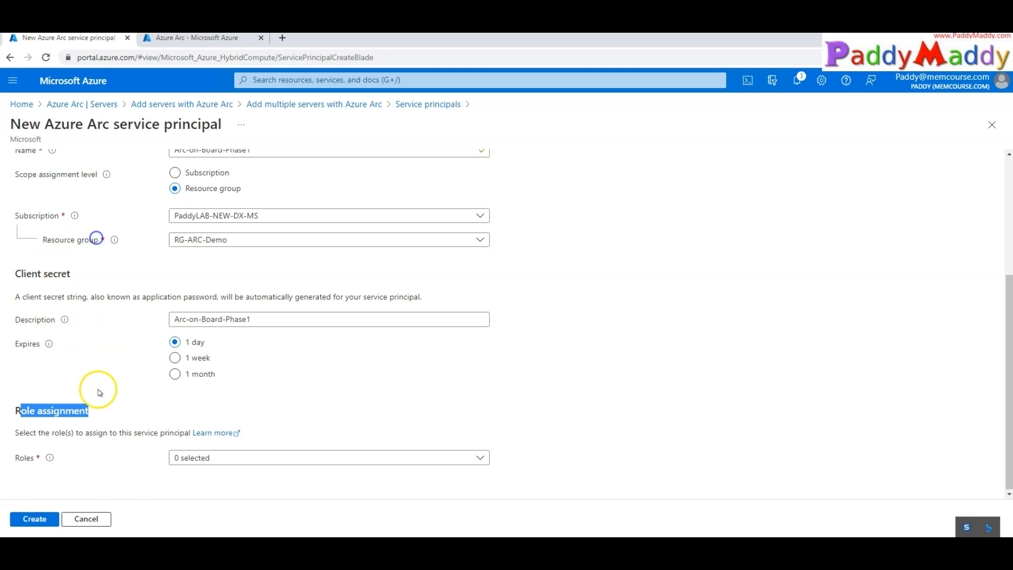
pyautogui.moveTo(89, 433); pyautogui.dragTo(168, 433)
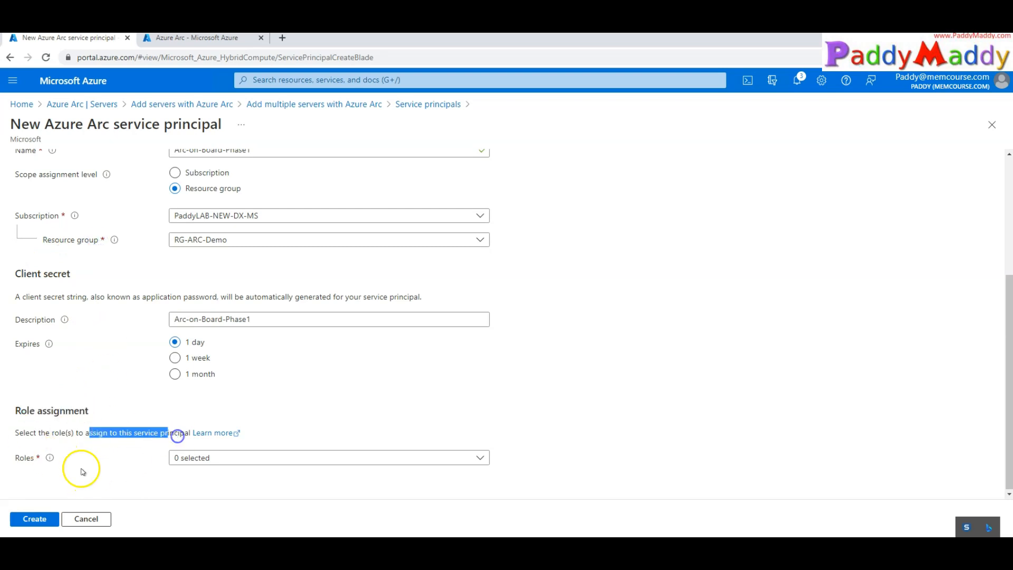
# Leave Azure Connected Machine Onboarding as the only role, unchecking Kubernetes Cluster - Azure Arc Onboarding
pyautogui.click(258, 458)
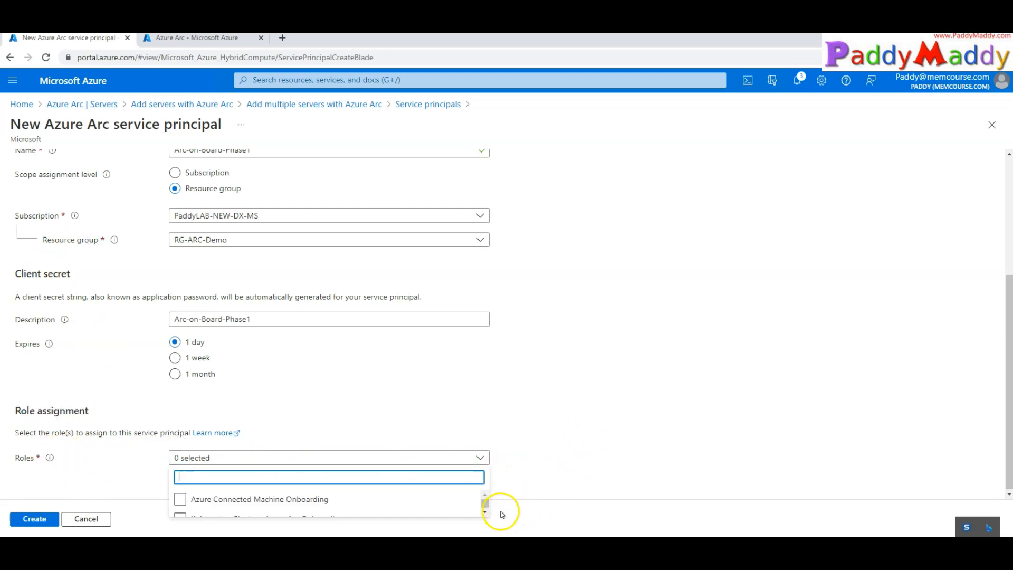
pyautogui.hotkey('ctrl', '-')
pyautogui.hotkey('ctrl', '-')
pyautogui.click(392, 473)
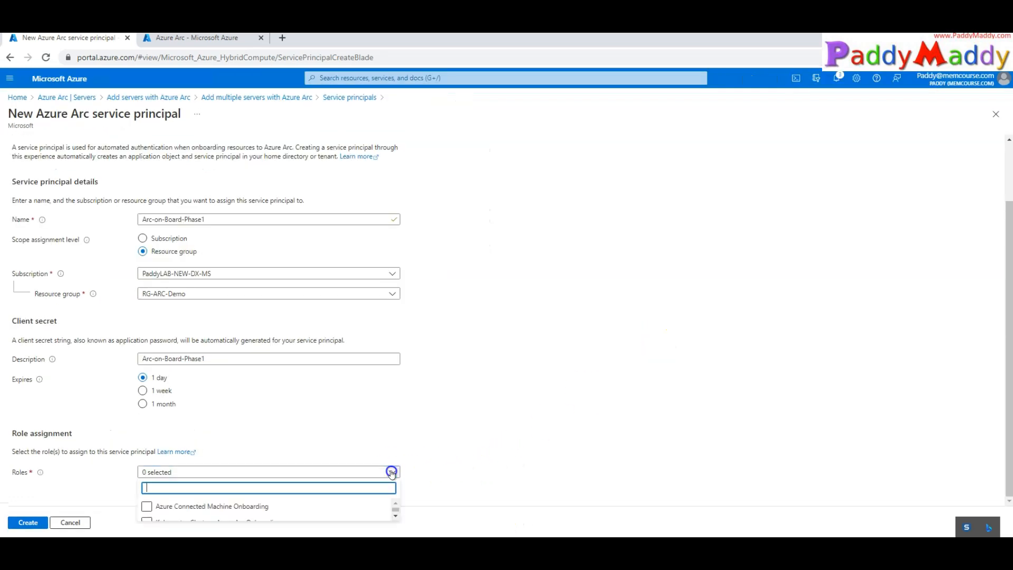
pyautogui.click(203, 509)
pyautogui.click(394, 517)
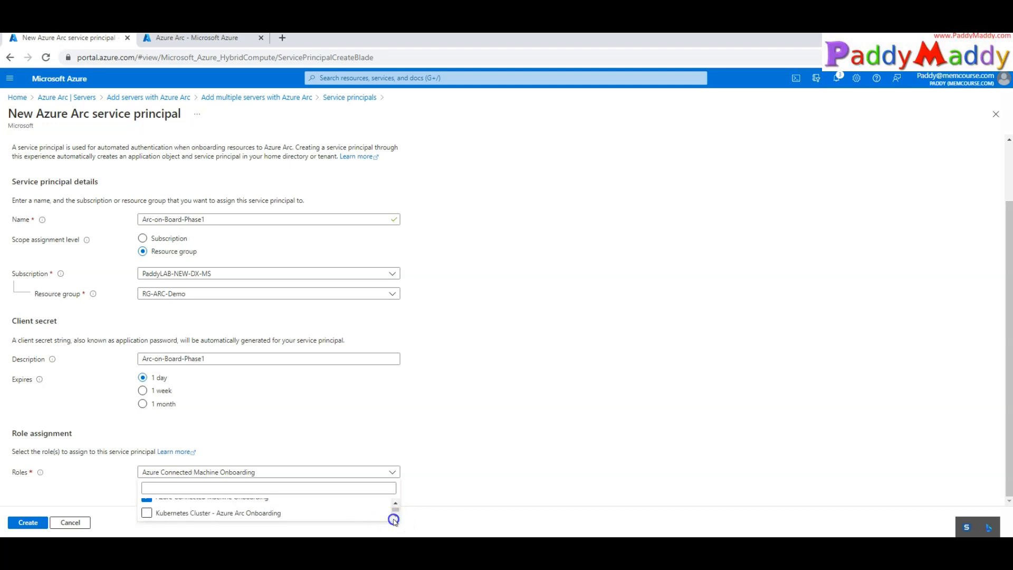
pyautogui.click(148, 519)
pyautogui.scroll(1, 198, 511)
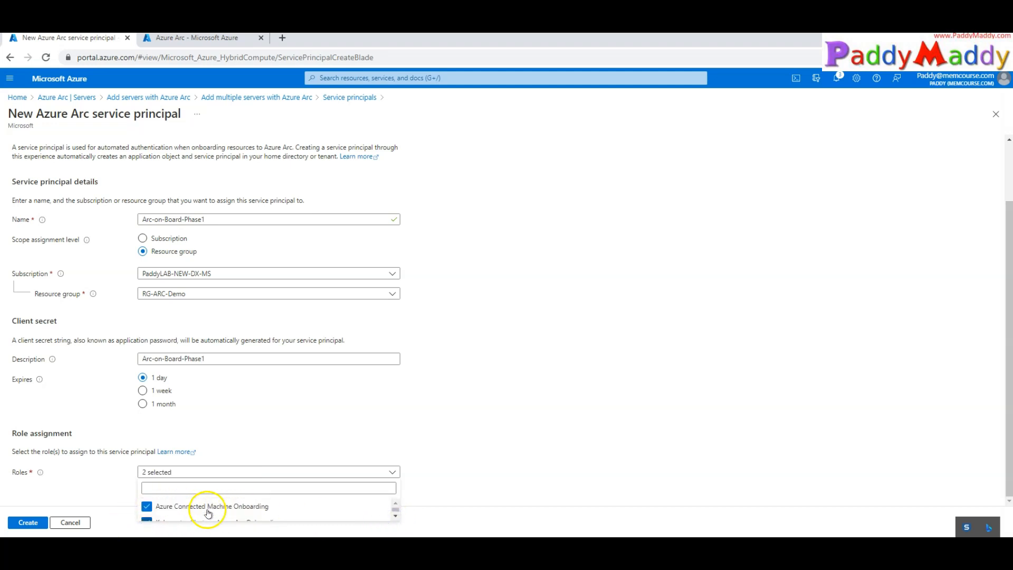
pyautogui.click(395, 516)
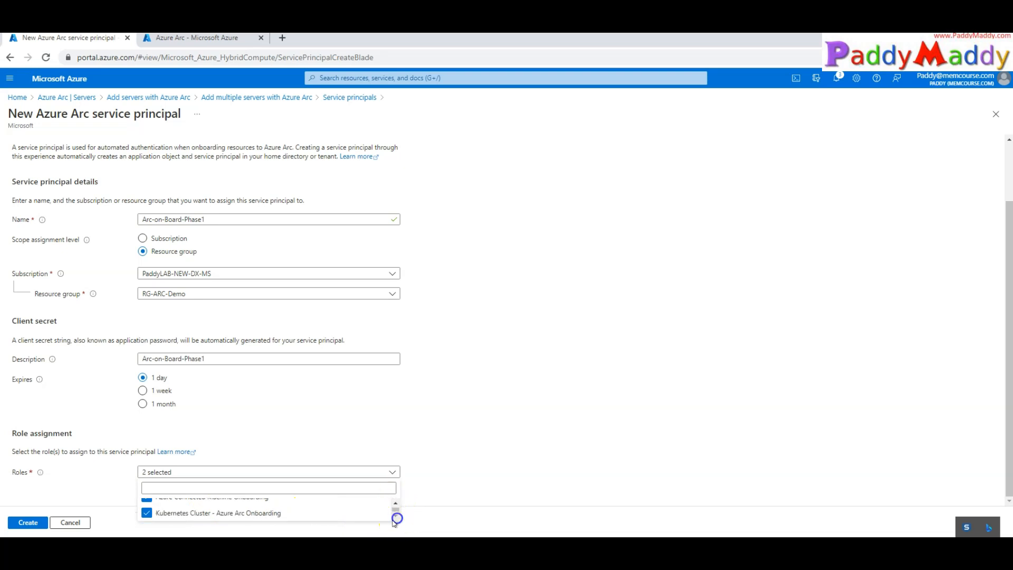
pyautogui.click(395, 504)
pyautogui.scroll(-1, 248, 512)
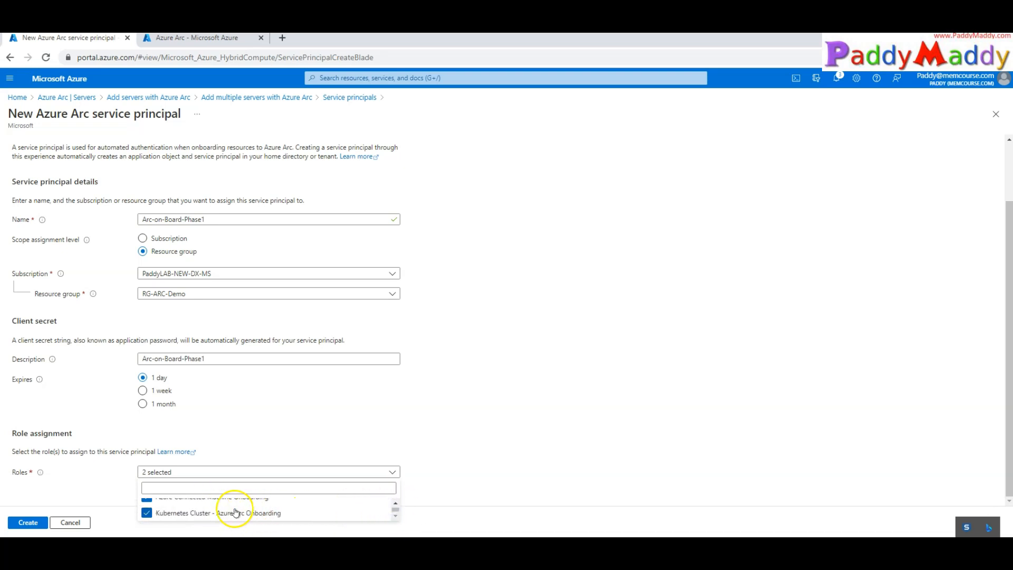
pyautogui.click(146, 517)
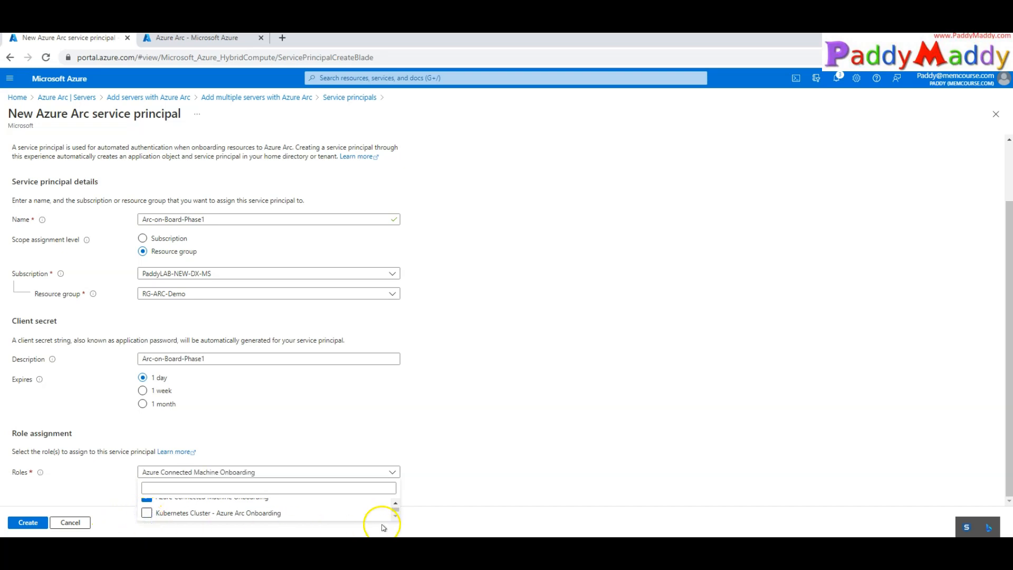
pyautogui.click(395, 504)
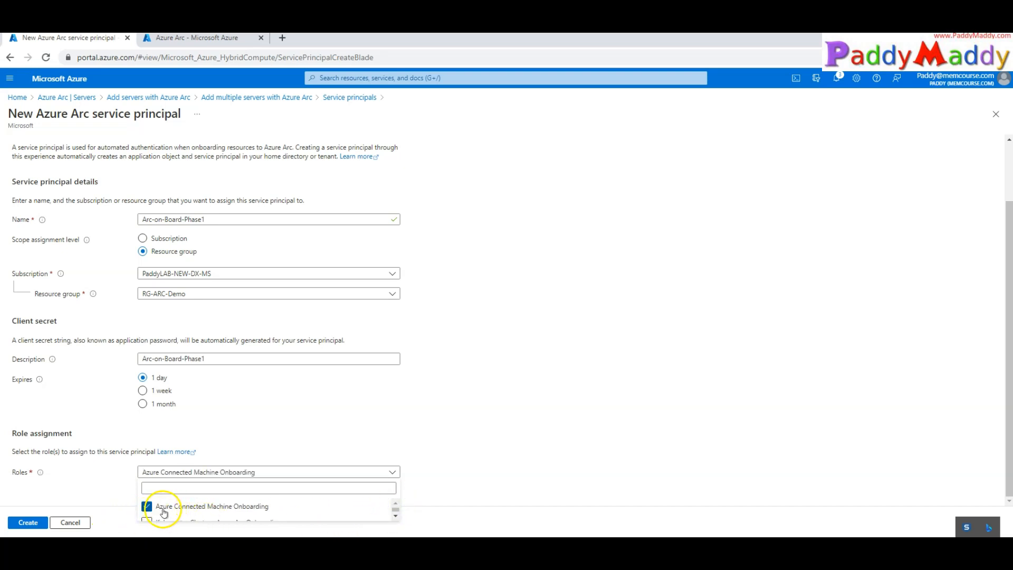
pyautogui.hotkey('ctrl', '+')
# Create service principal Arc-on-Board-Phase1 and locate its Client ID and Client secret
pyautogui.scroll(-3, 417, 416)
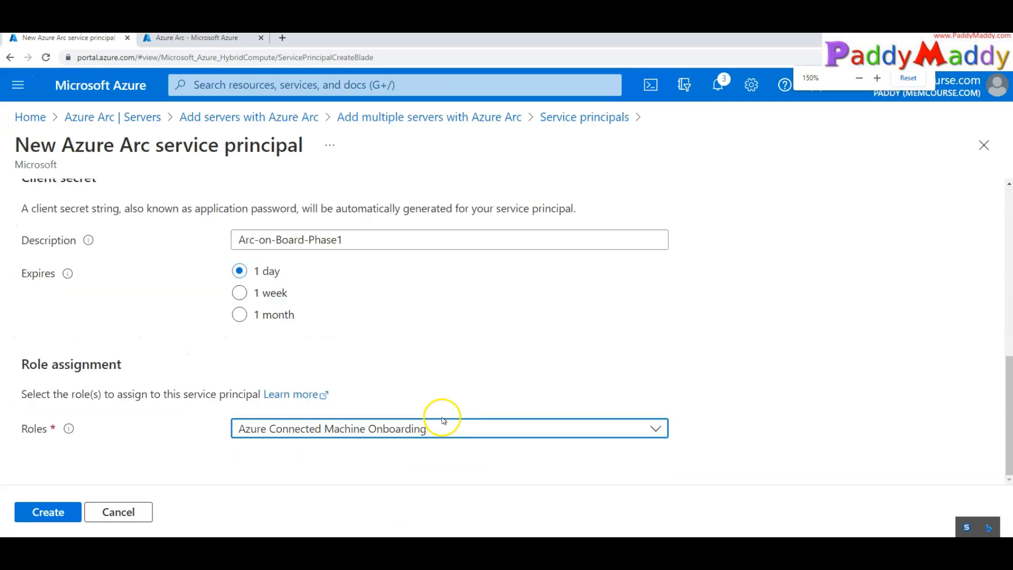
pyautogui.click(49, 511)
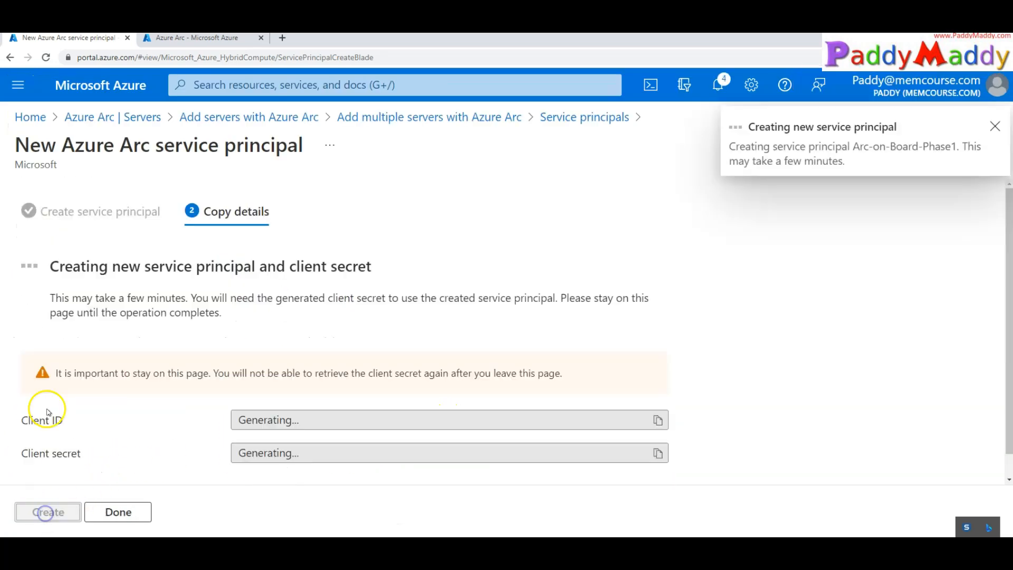
pyautogui.moveTo(22, 421); pyautogui.dragTo(68, 426)
pyautogui.moveTo(22, 453); pyautogui.dragTo(70, 454)
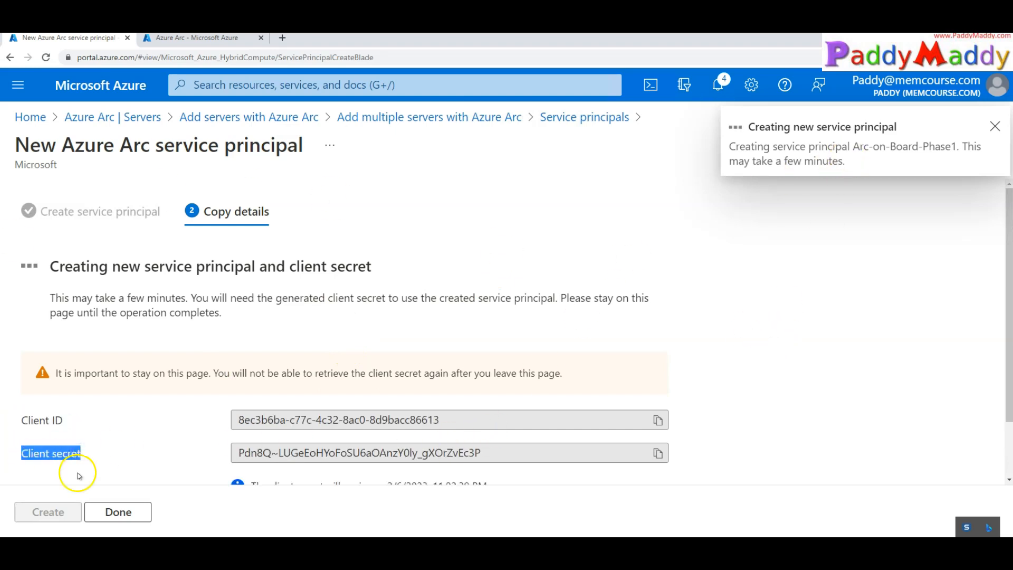
# Select the client ID, the secret value and the expiry note, then finish with Done
pyautogui.scroll(-1, 326, 396)
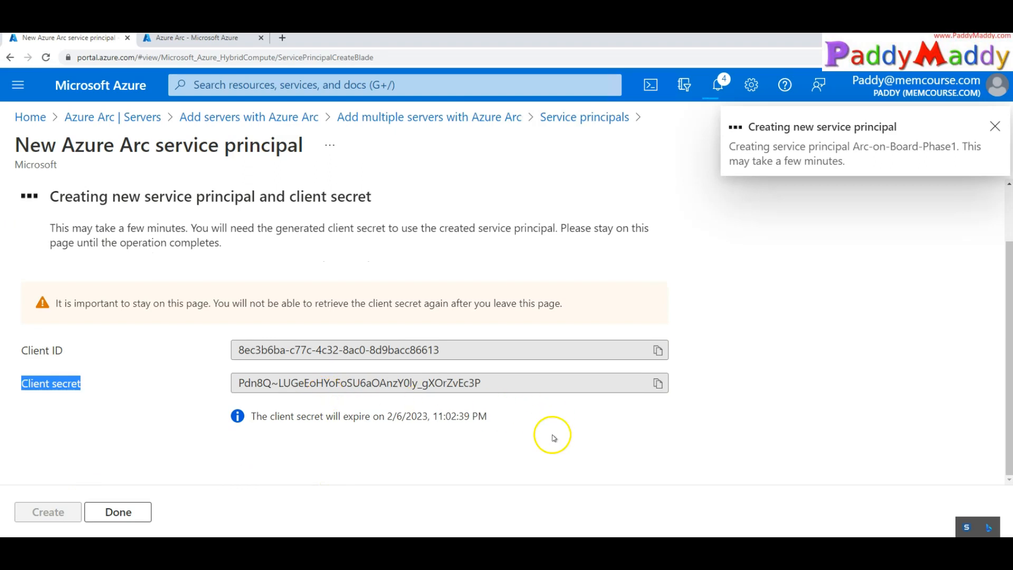
pyautogui.moveTo(19, 344); pyautogui.dragTo(711, 408)
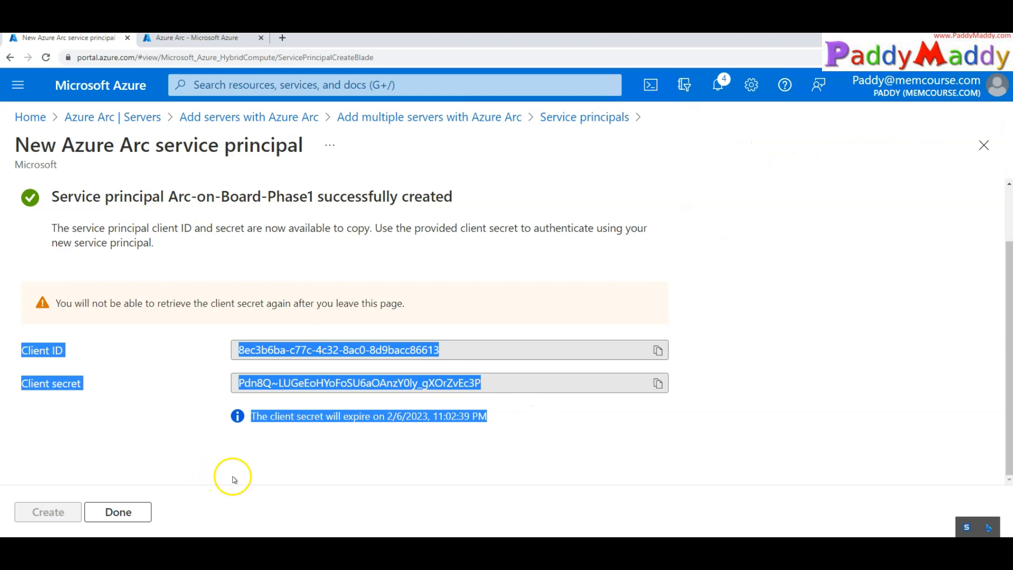
pyautogui.click(368, 476)
pyautogui.moveTo(507, 381); pyautogui.dragTo(226, 393)
pyautogui.click(185, 466)
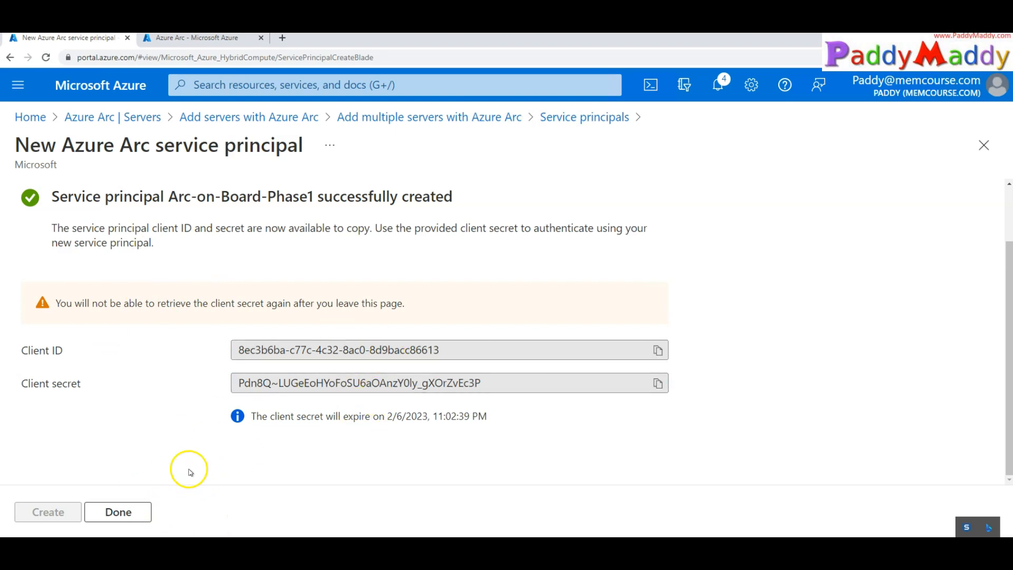
pyautogui.click(117, 511)
# Refresh Service principals, confirm Arc-on-Board-Phase1 has scope RG-ARC-Demo, and return to Add multiple servers
pyautogui.click(106, 197)
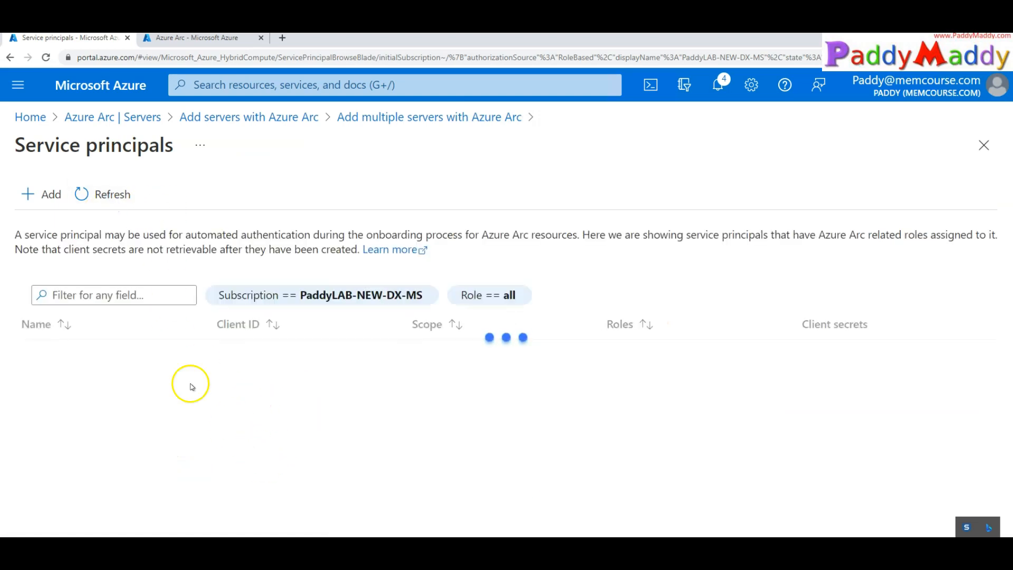
pyautogui.moveTo(218, 353); pyautogui.dragTo(279, 353)
pyautogui.moveTo(506, 354); pyautogui.dragTo(429, 358)
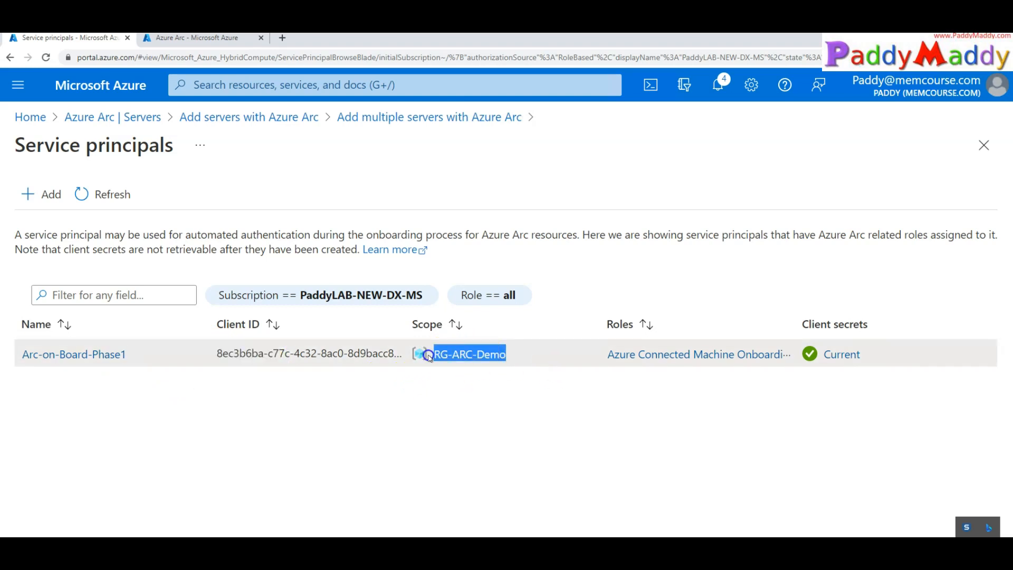
pyautogui.click(363, 423)
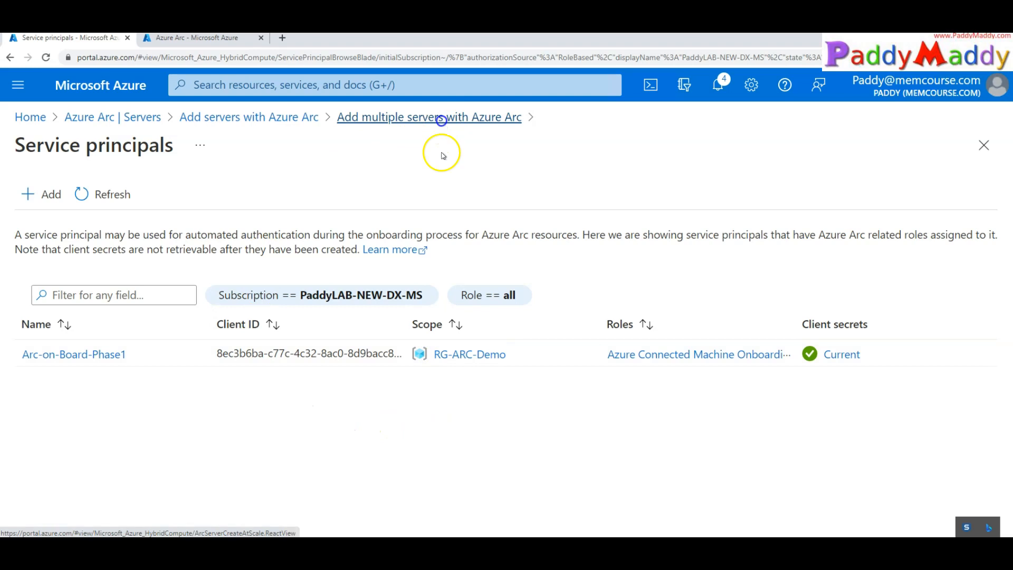
pyautogui.click(442, 117)
# Pick Arc-on-Board-Phase1 in the form's Service principal dropdown
pyautogui.scroll(-5, 598, 381)
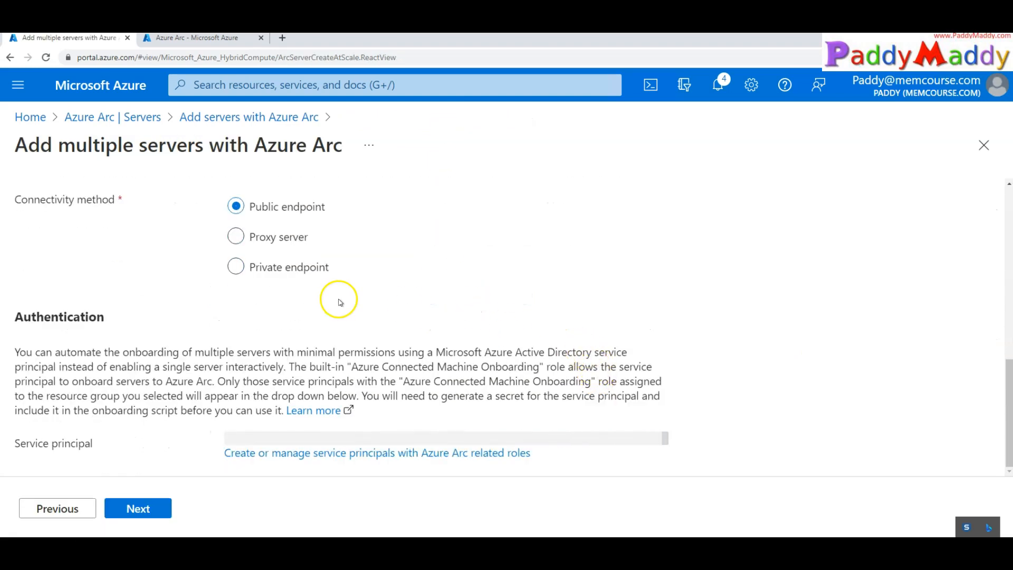
pyautogui.scroll(10, 334, 299)
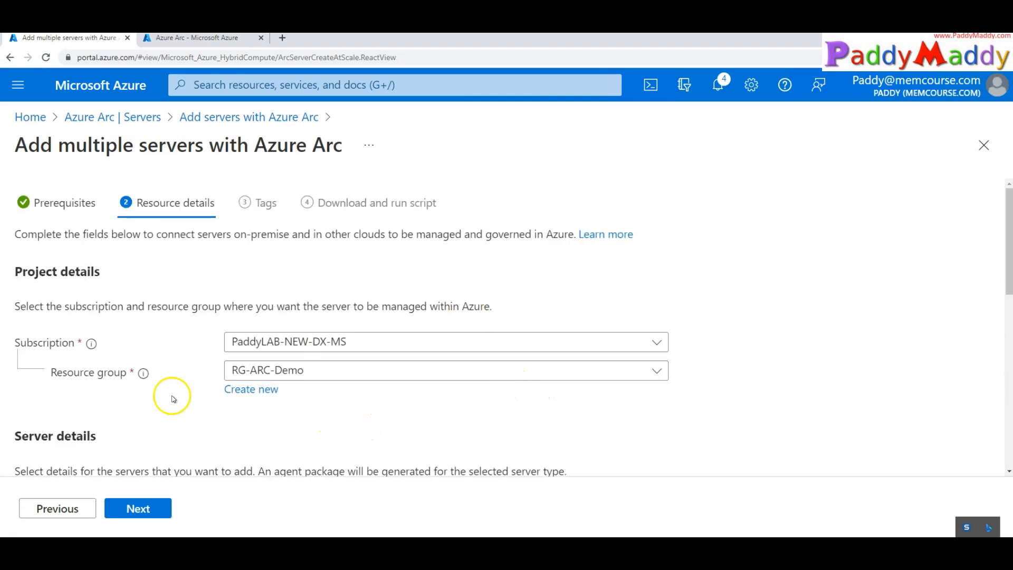
pyautogui.scroll(-4, 343, 414)
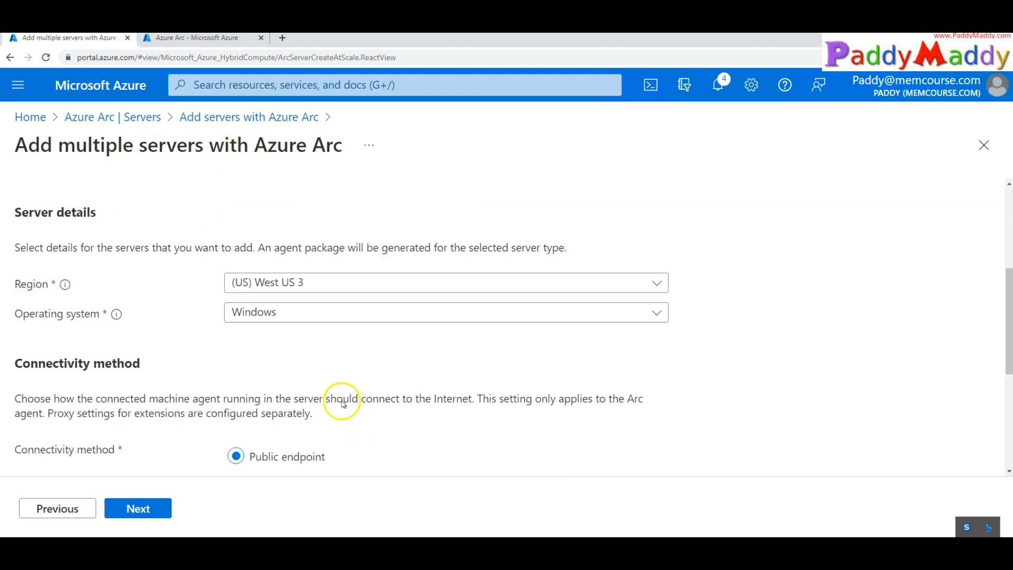
pyautogui.scroll(-1, 256, 395)
pyautogui.scroll(-4, 256, 396)
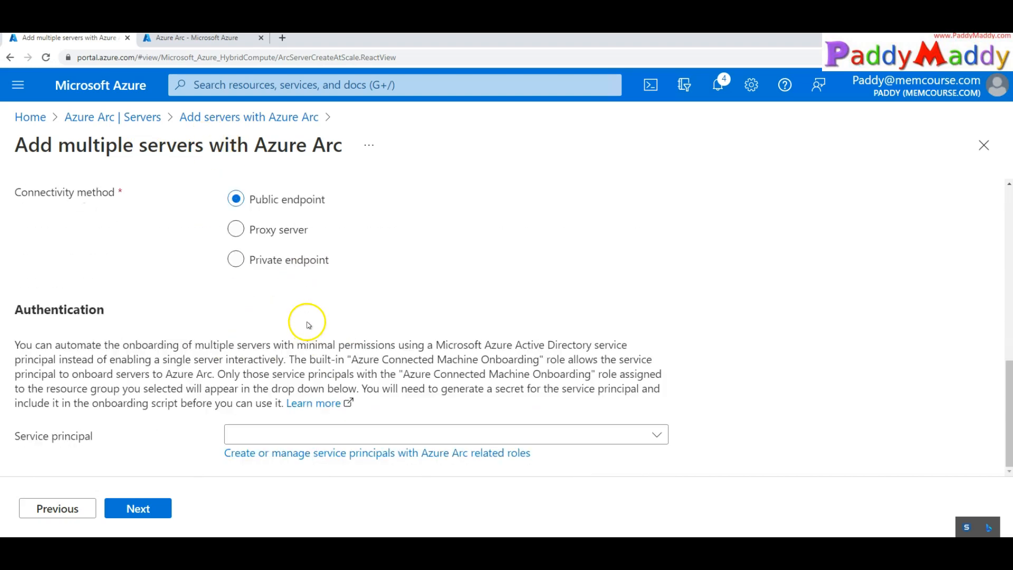
pyautogui.moveTo(36, 436); pyautogui.dragTo(106, 439)
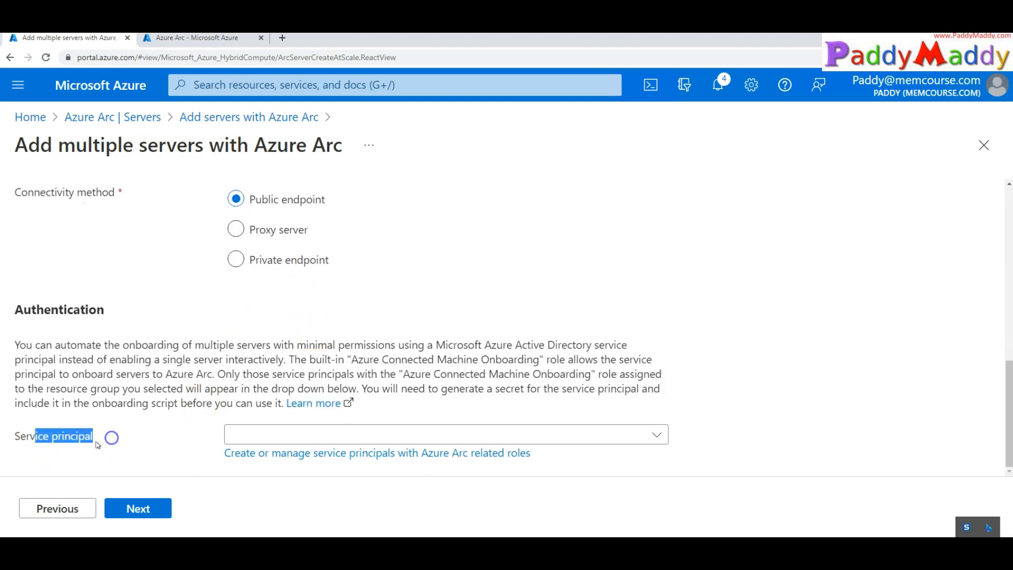
pyautogui.click(24, 442)
pyautogui.click(363, 437)
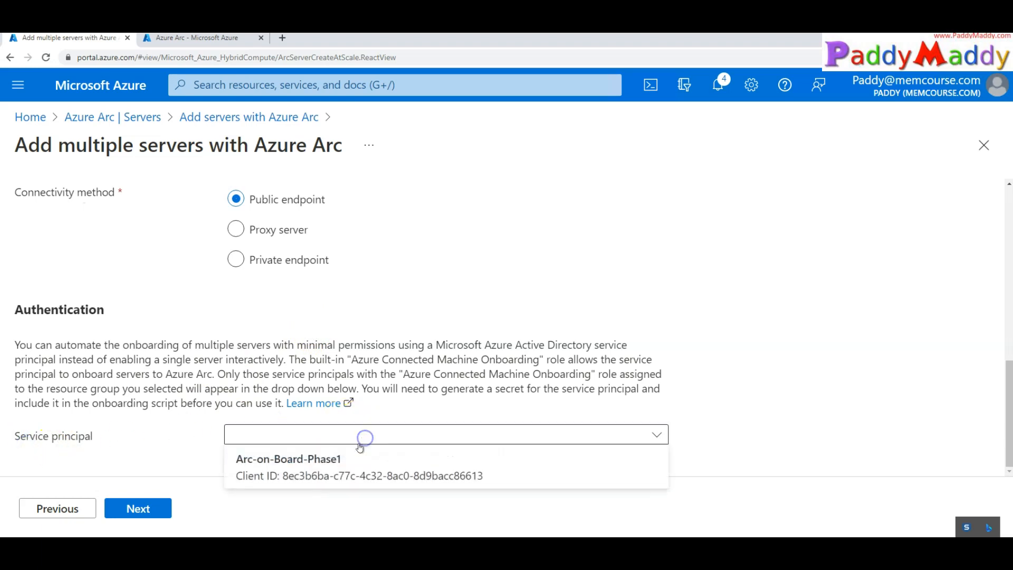
pyautogui.click(288, 468)
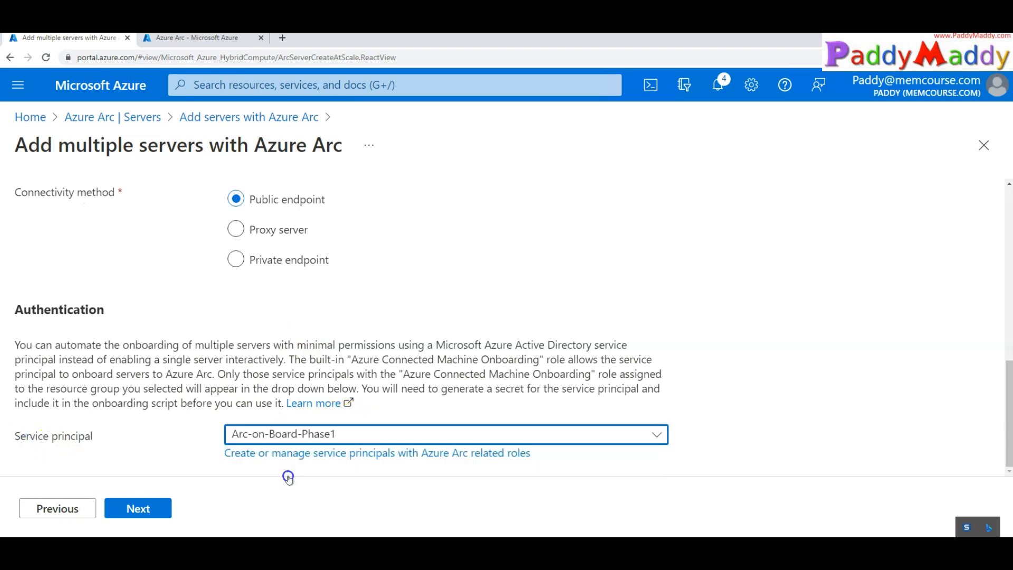
pyautogui.click(314, 441)
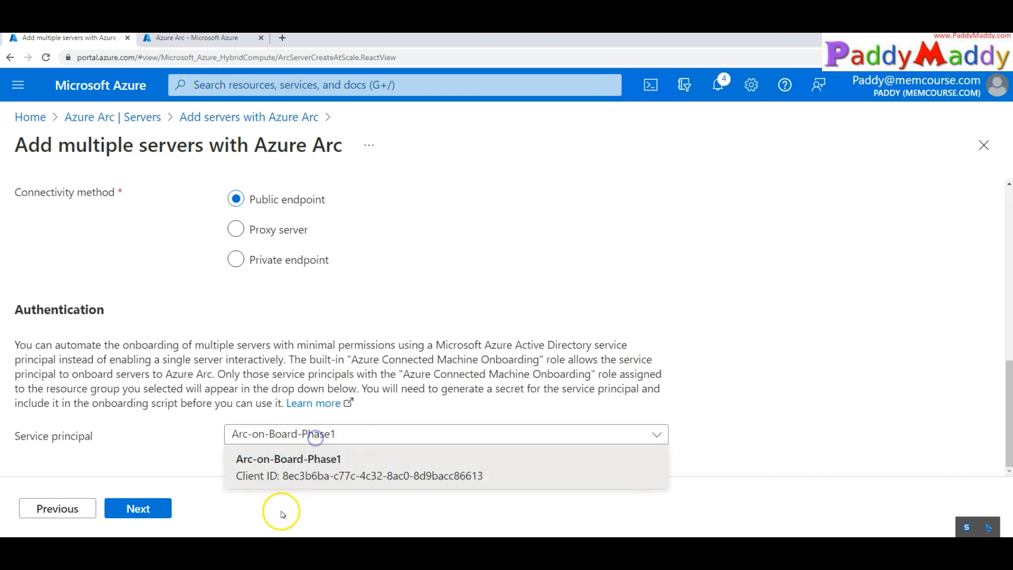
pyautogui.click(147, 427)
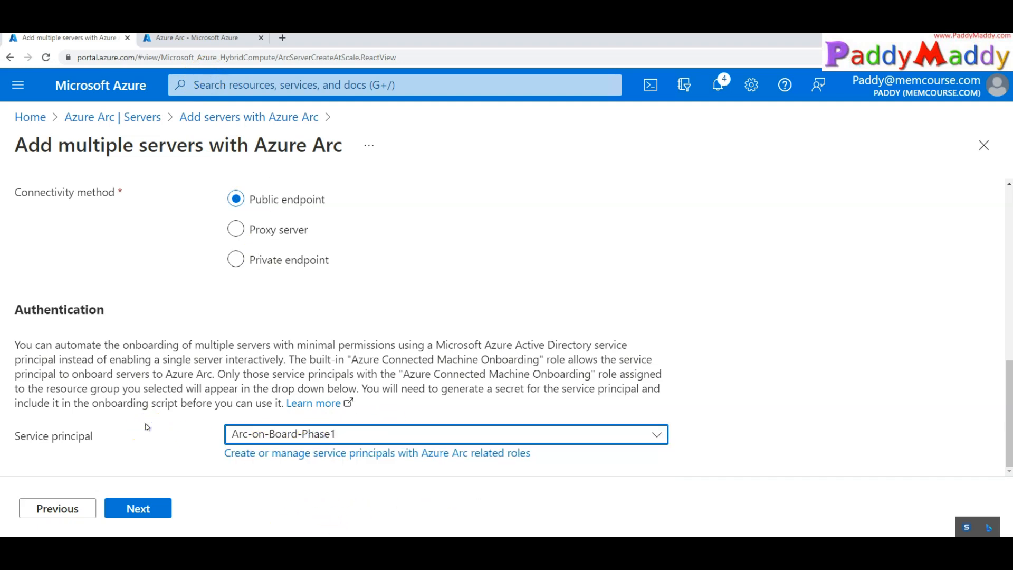
pyautogui.scroll(10, 220, 357)
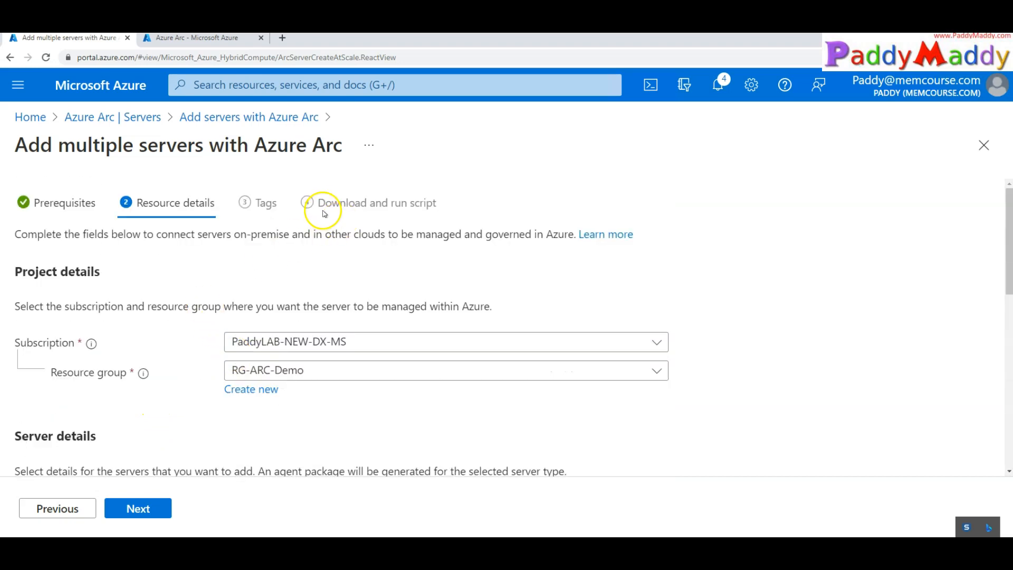
pyautogui.scroll(-5, 264, 343)
# Advance the wizard to the Tags step and look over the tag fields
pyautogui.click(132, 508)
pyautogui.scroll(-5, 444, 334)
pyautogui.scroll(5, 544, 347)
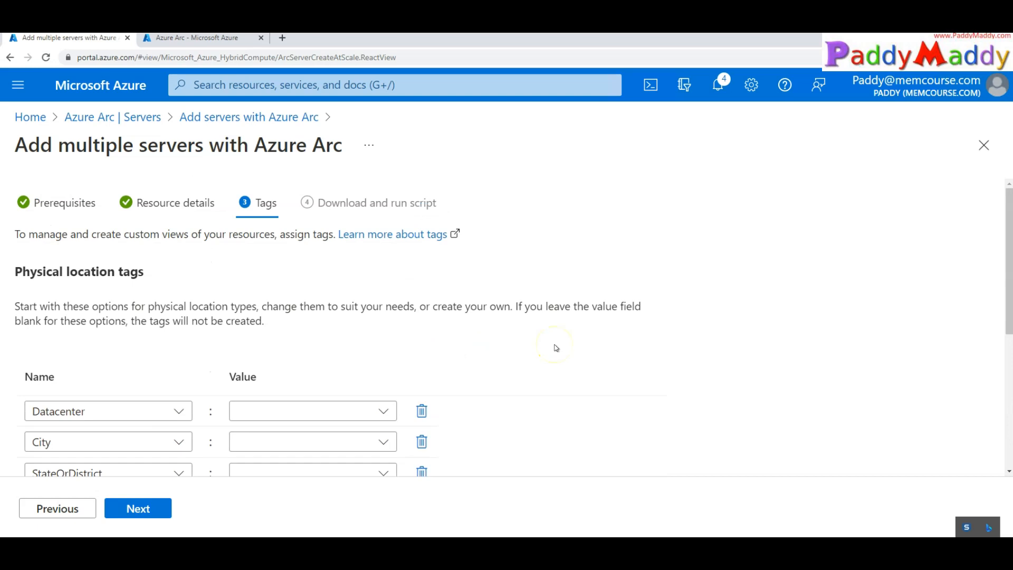
pyautogui.scroll(-3, 556, 348)
pyautogui.scroll(2, 556, 347)
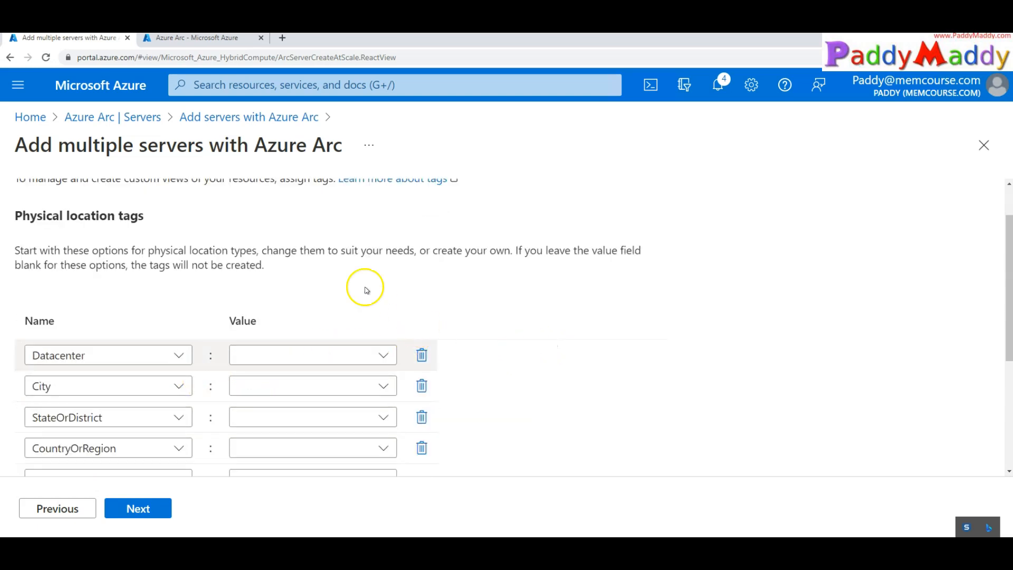
pyautogui.scroll(1, 546, 437)
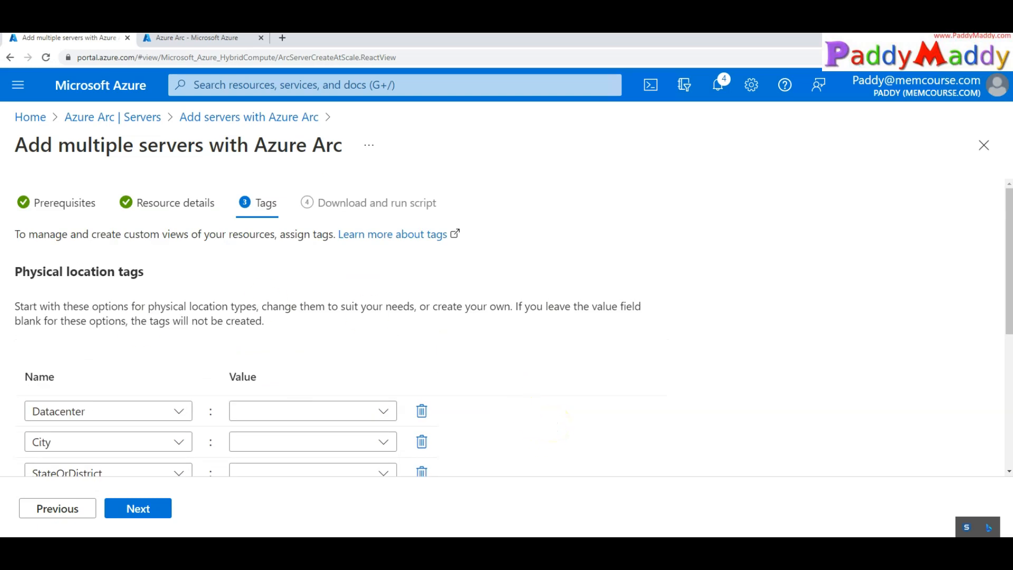
pyautogui.moveTo(76, 145); pyautogui.dragTo(93, 146)
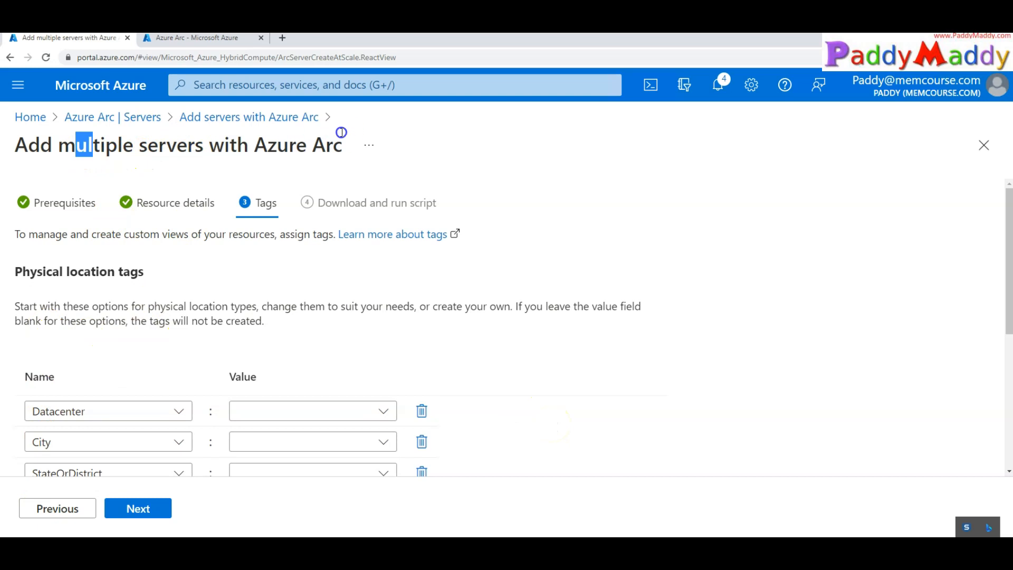
pyautogui.scroll(-1, 295, 358)
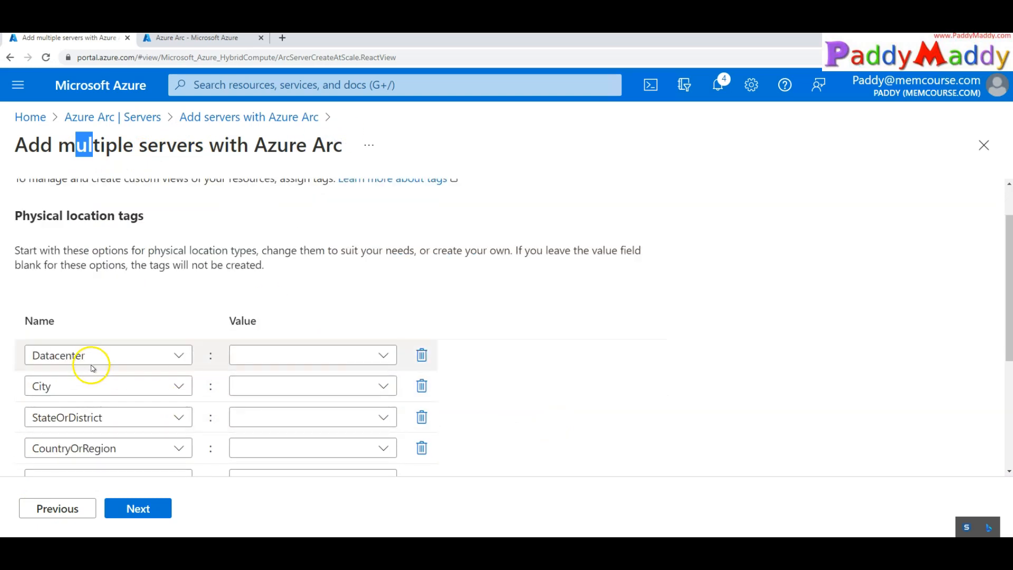
# Enter LAC as the Datacenter tag and continue to Download and run script
pyautogui.click(254, 354)
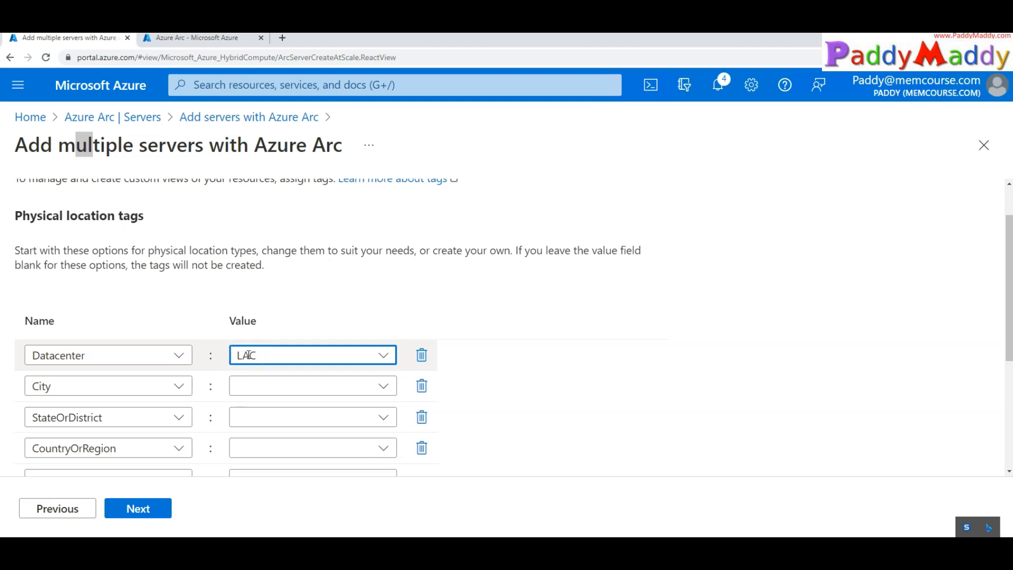
pyautogui.scroll(-4, 248, 355)
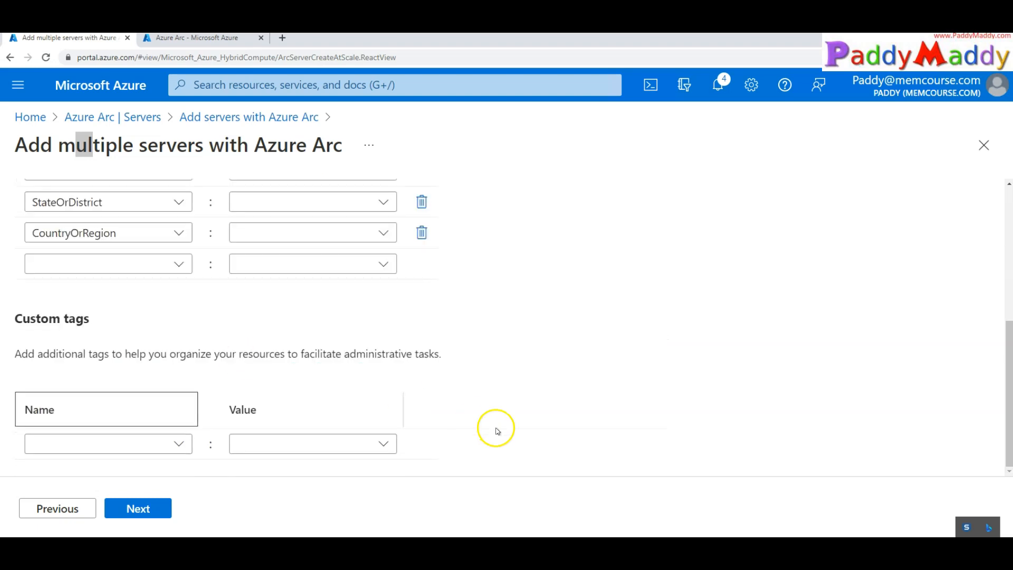
pyautogui.click(180, 446)
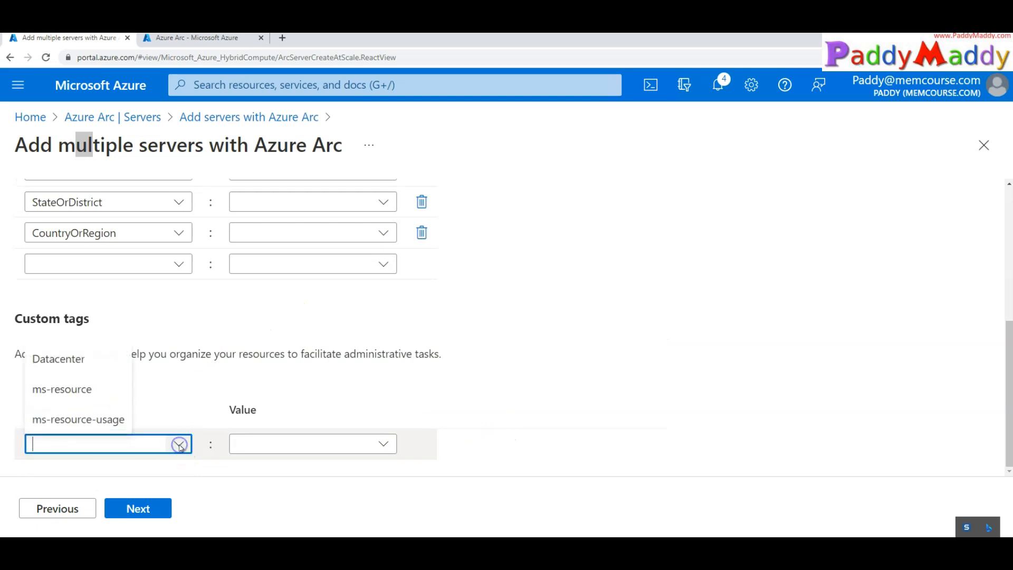
pyautogui.click(214, 354)
pyautogui.moveTo(35, 323); pyautogui.dragTo(172, 318)
pyautogui.scroll(4, 273, 376)
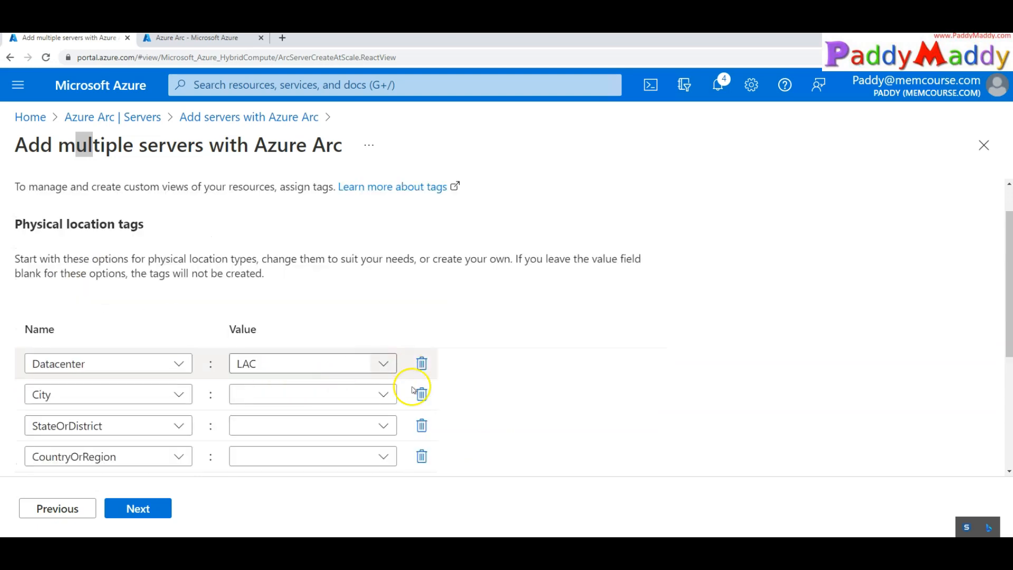
pyautogui.click(160, 515)
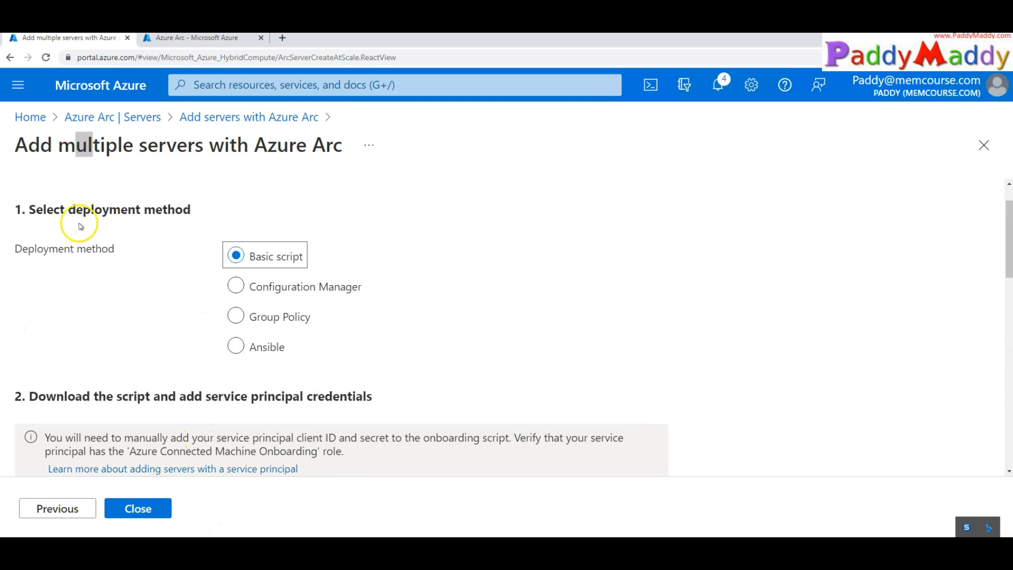
# Switch the deployment method from Basic script to Configuration Manager and review its instructions
pyautogui.click(84, 164)
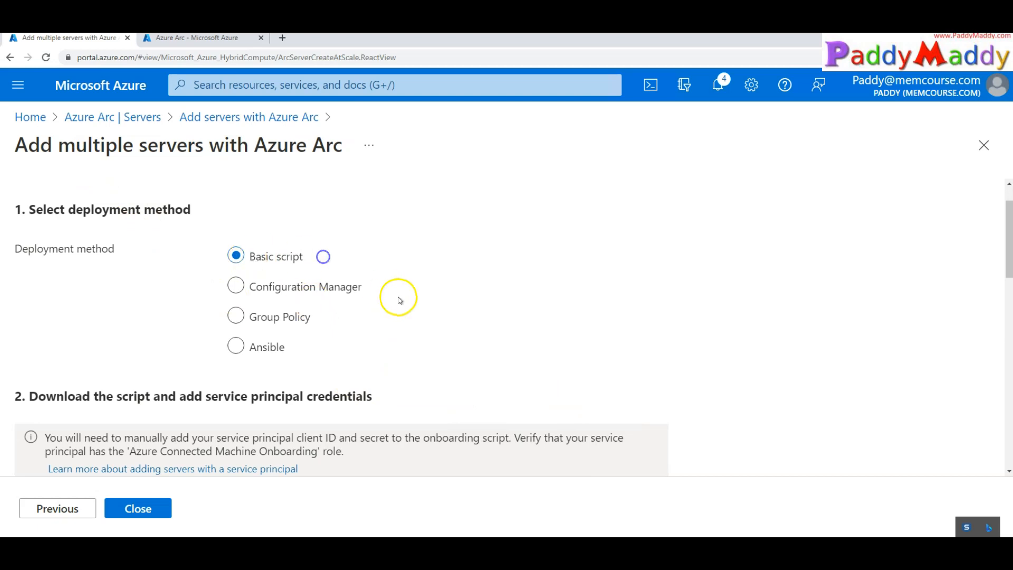
pyautogui.scroll(-10, 399, 299)
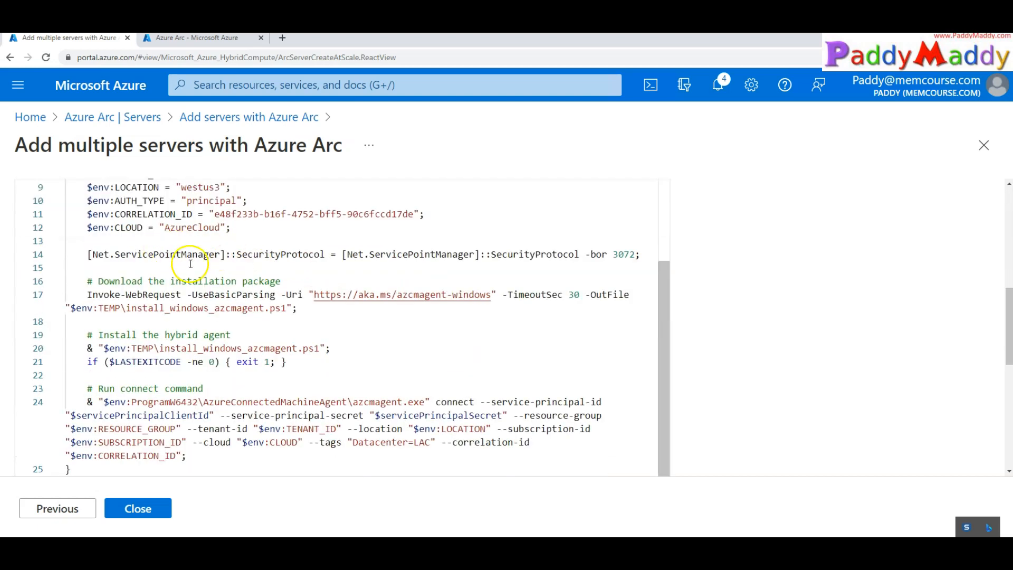
pyautogui.scroll(-6, 191, 263)
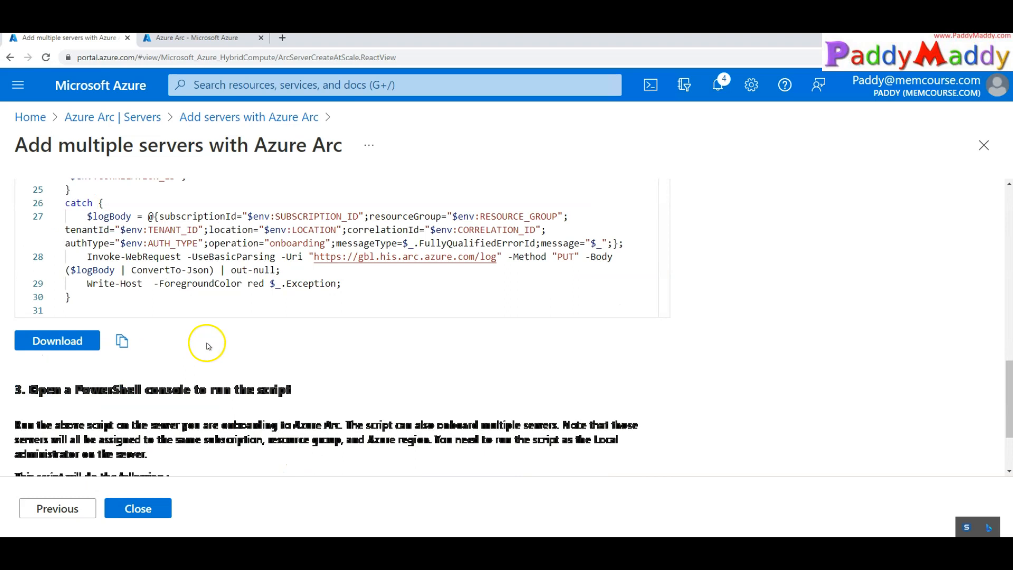
pyautogui.scroll(15, 207, 347)
pyautogui.click(280, 333)
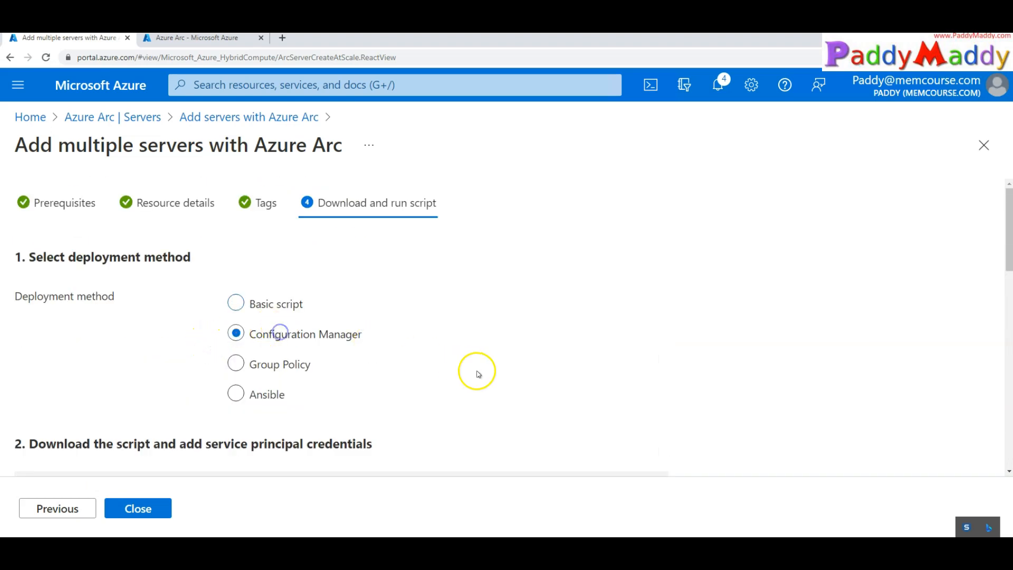
pyautogui.scroll(-6, 476, 371)
pyautogui.scroll(-5, 199, 287)
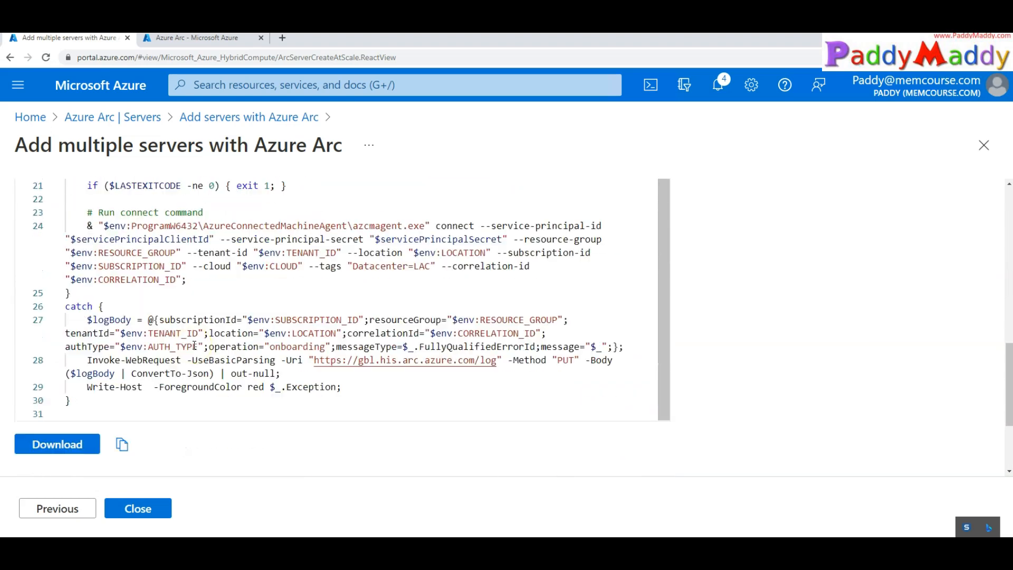
pyautogui.scroll(-2, 195, 345)
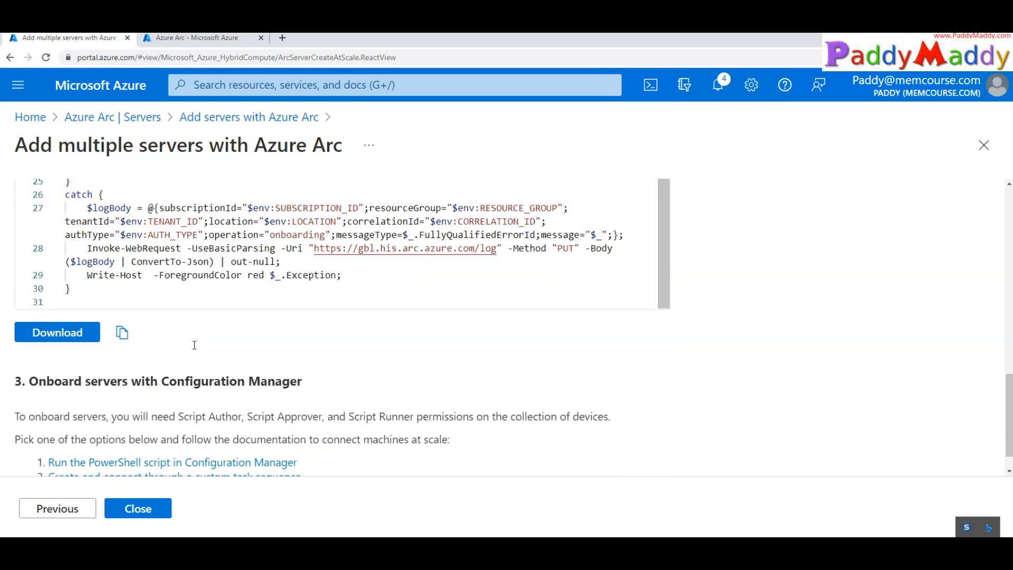
pyautogui.scroll(12, 190, 337)
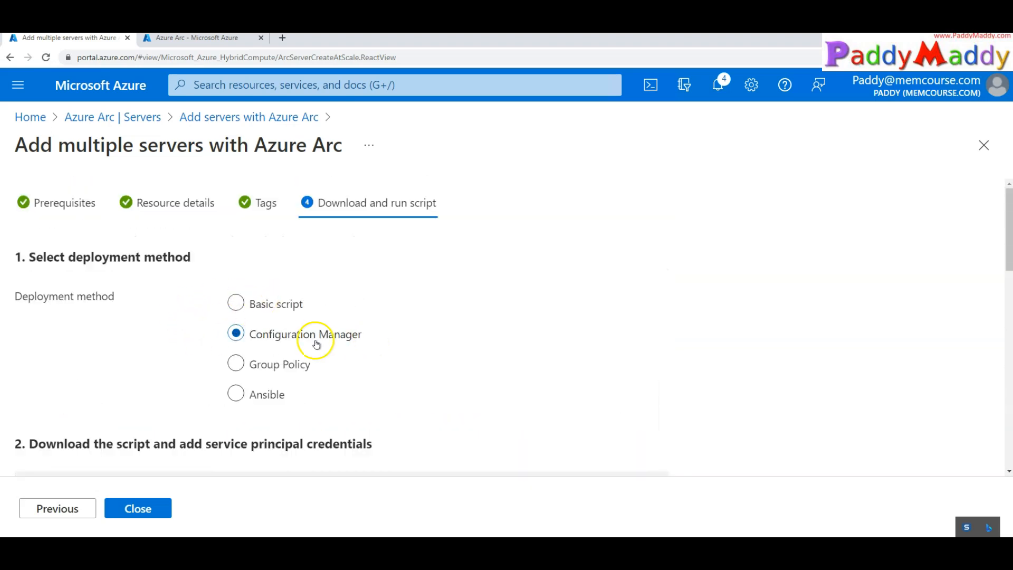
# Choose Group Policy and review the remote share domain and share name fields, leaving them empty
pyautogui.click(300, 369)
pyautogui.scroll(-5, 282, 367)
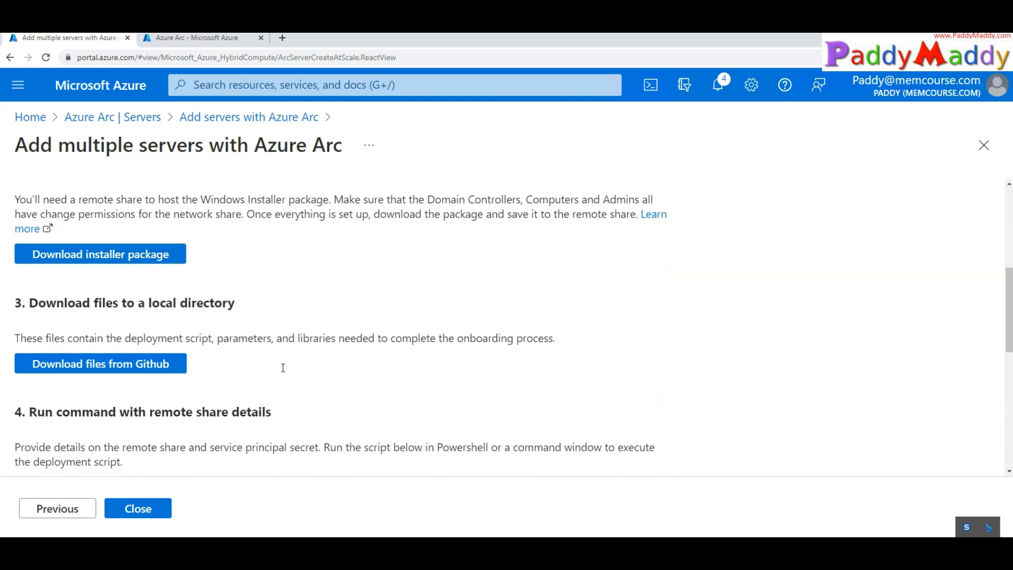
pyautogui.scroll(1, 316, 381)
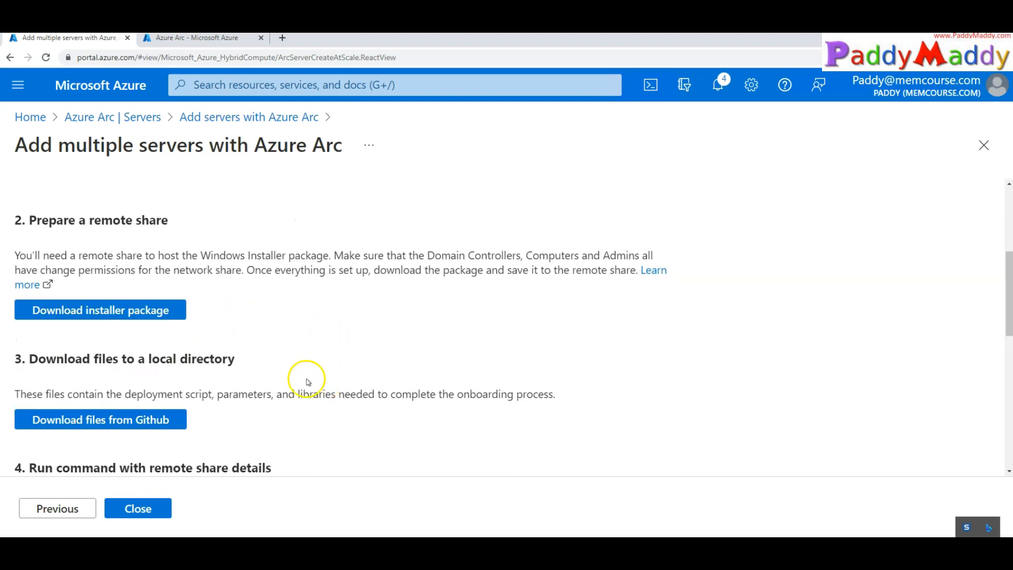
pyautogui.moveTo(50, 221); pyautogui.dragTo(193, 222)
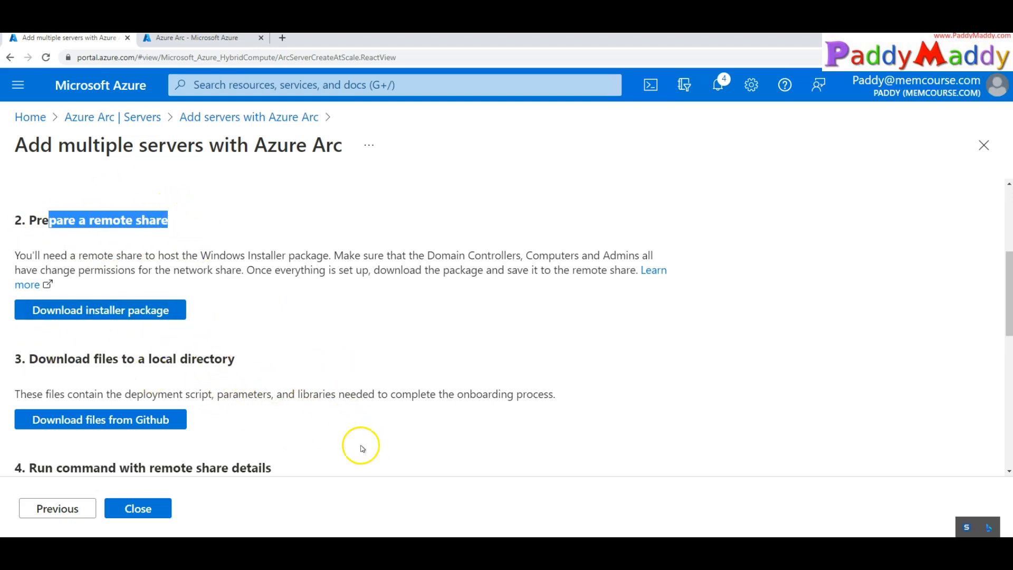
pyautogui.scroll(-1, 265, 408)
pyautogui.scroll(-3, 265, 404)
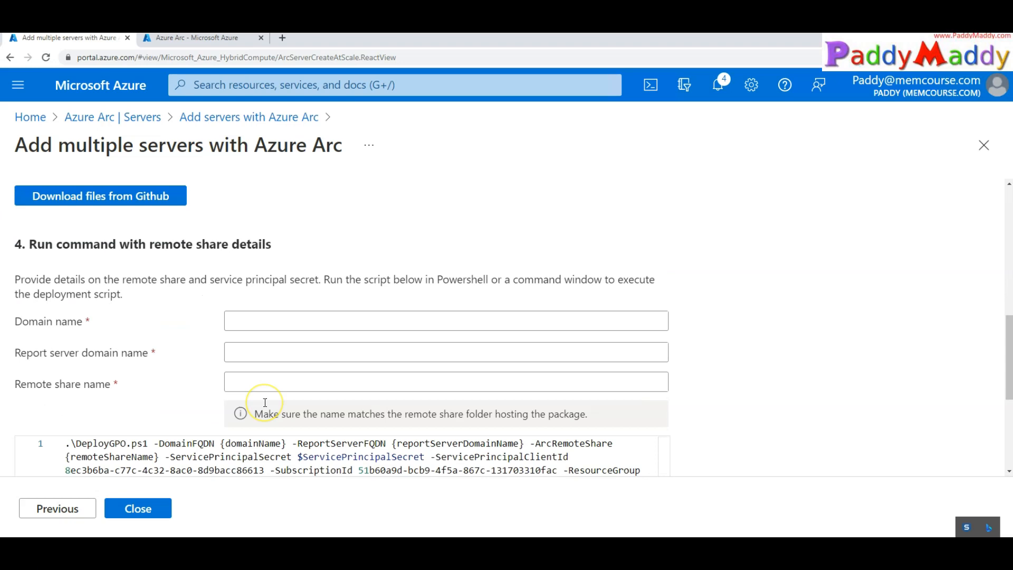
pyautogui.click(290, 322)
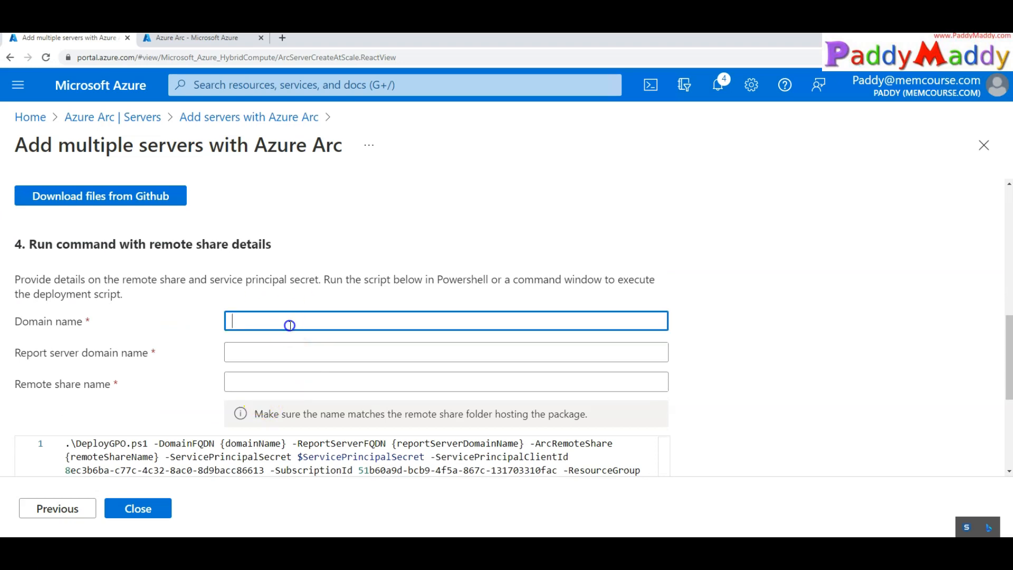
pyautogui.click(293, 351)
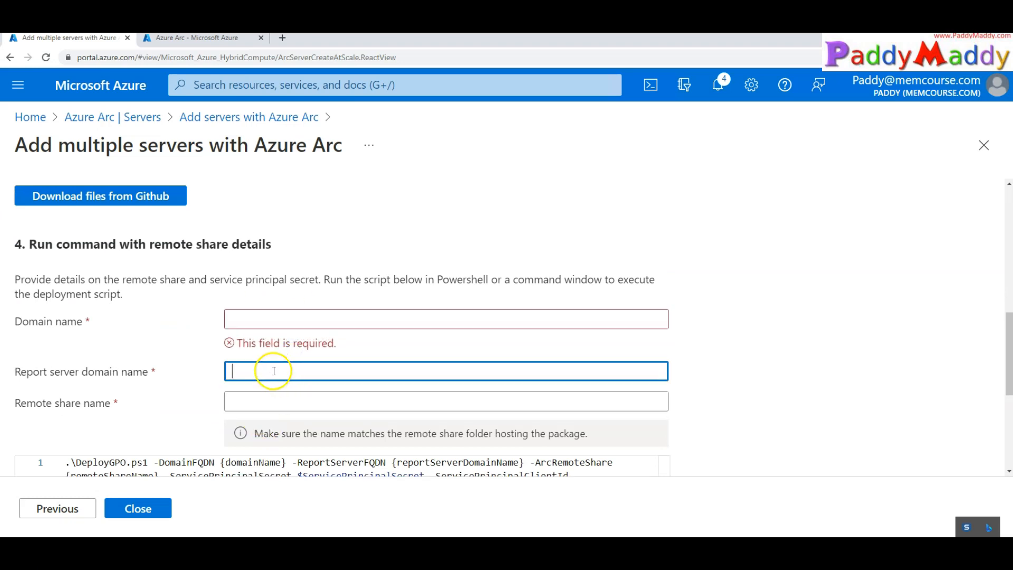
pyautogui.click(279, 402)
pyautogui.click(276, 319)
pyautogui.click(153, 411)
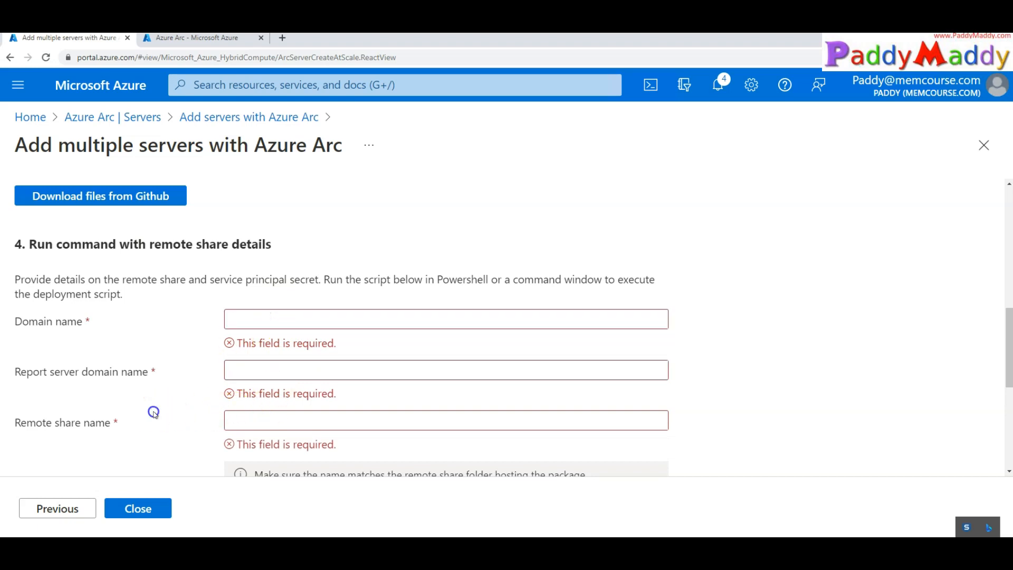
# Copy the DeployGPO command to the clipboard and read the closing GPO instructions
pyautogui.scroll(-1, 153, 412)
pyautogui.scroll(-4, 153, 412)
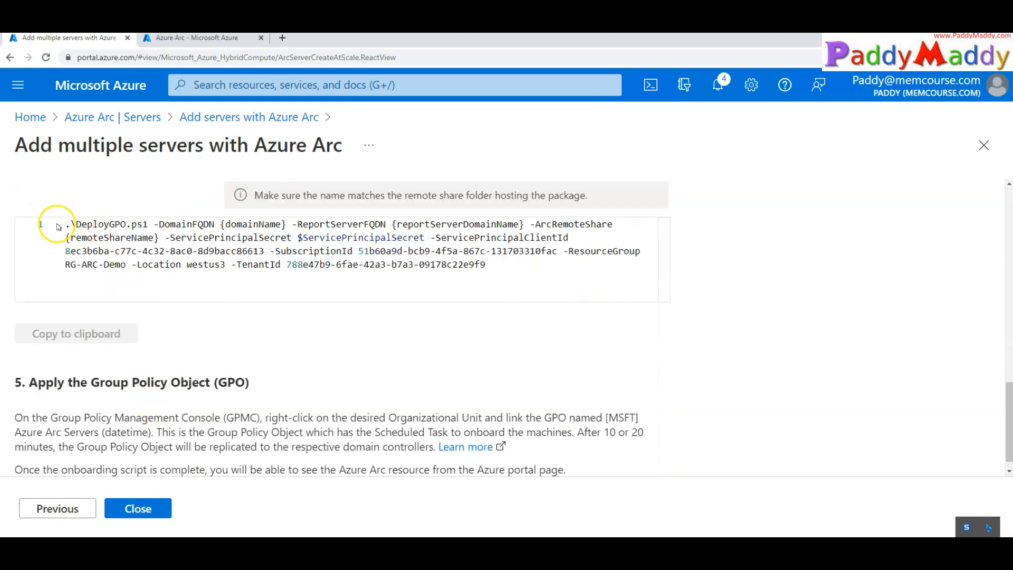
pyautogui.moveTo(487, 265); pyautogui.dragTo(5, 220)
pyautogui.click(61, 333)
pyautogui.scroll(-1, 212, 418)
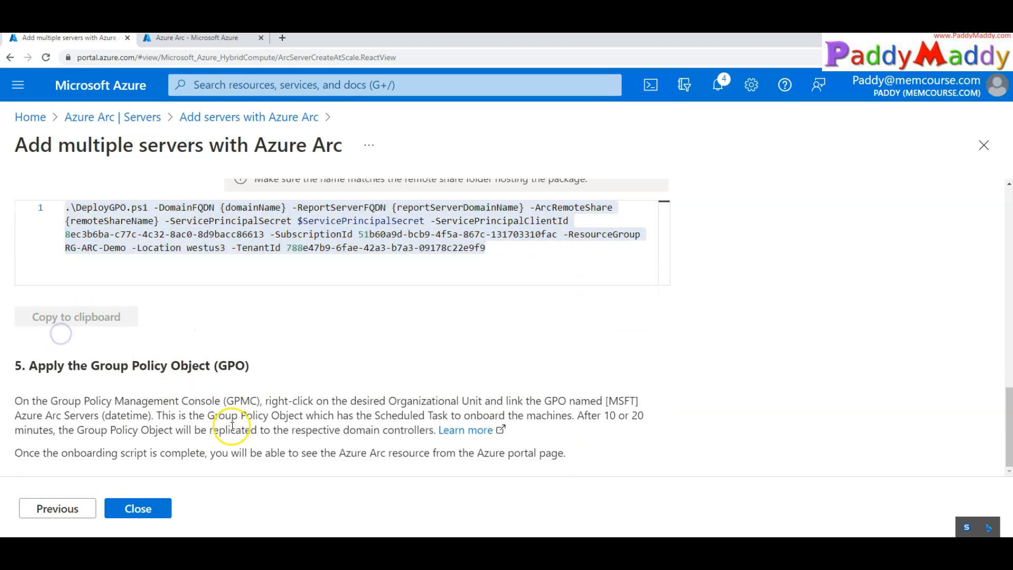
pyautogui.moveTo(90, 415); pyautogui.dragTo(610, 456)
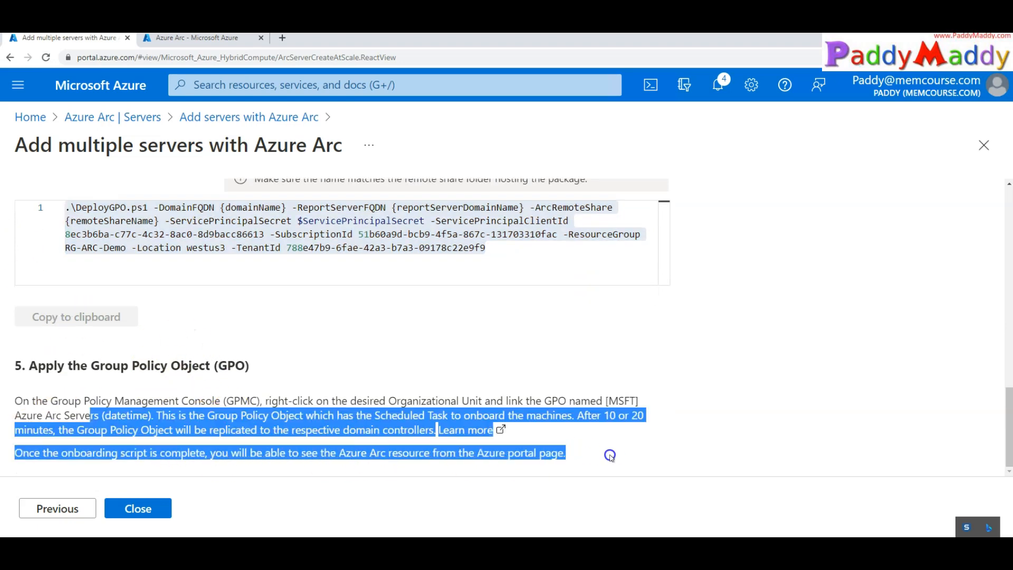
pyautogui.click(63, 362)
pyautogui.scroll(10, 135, 407)
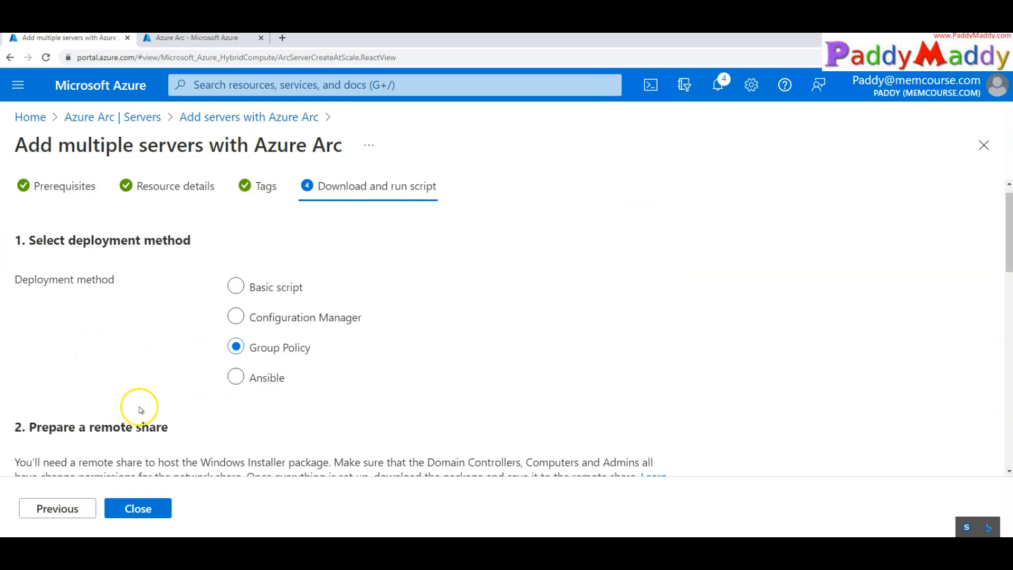
# Switch the deployment method back to Basic script and scroll through the generated script
pyautogui.click(250, 292)
pyautogui.scroll(-5, 328, 406)
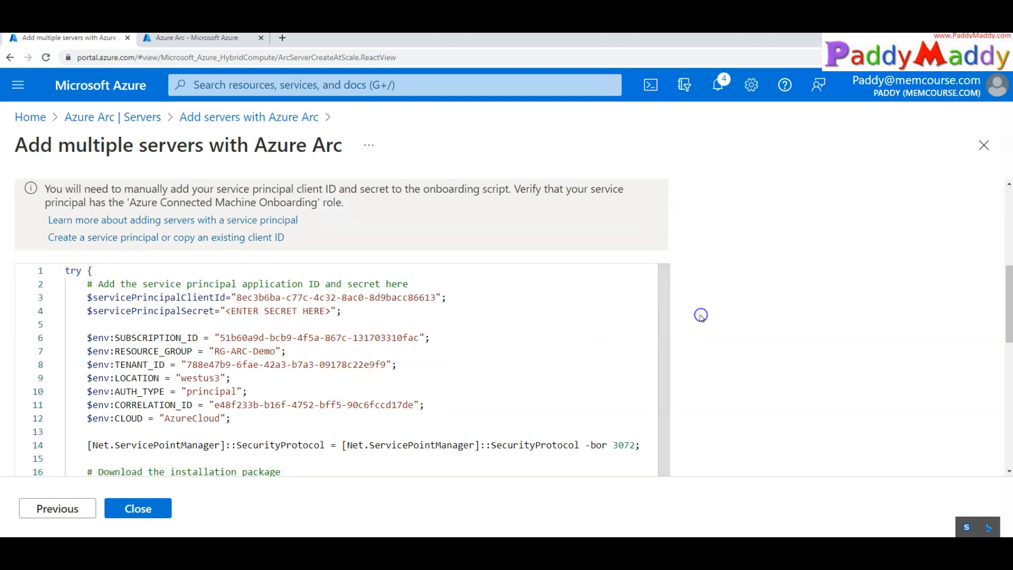
pyautogui.scroll(-3, 235, 313)
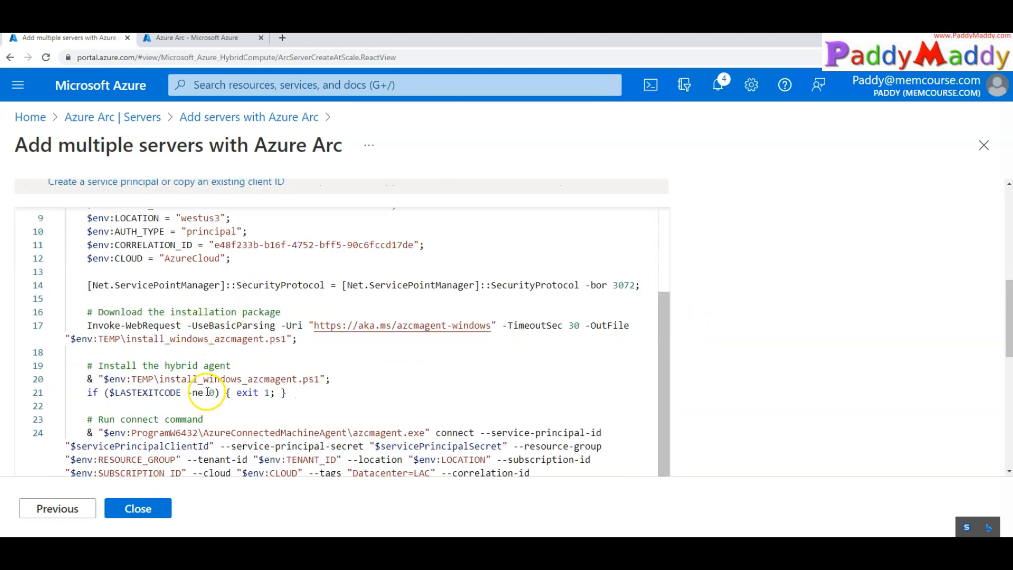
pyautogui.scroll(-5, 243, 385)
pyautogui.scroll(6, 217, 363)
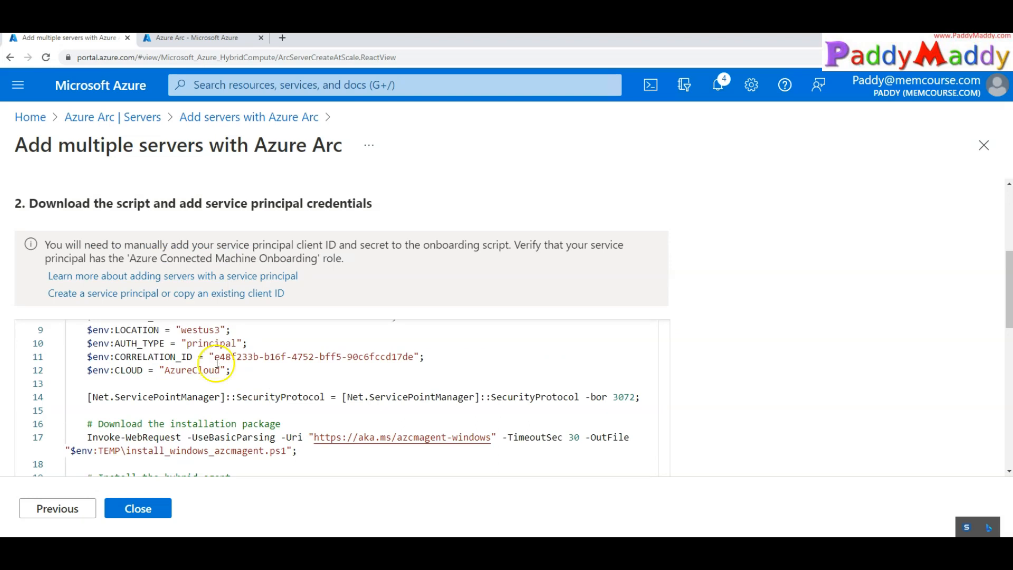
pyautogui.click(153, 357)
pyautogui.scroll(3, 158, 364)
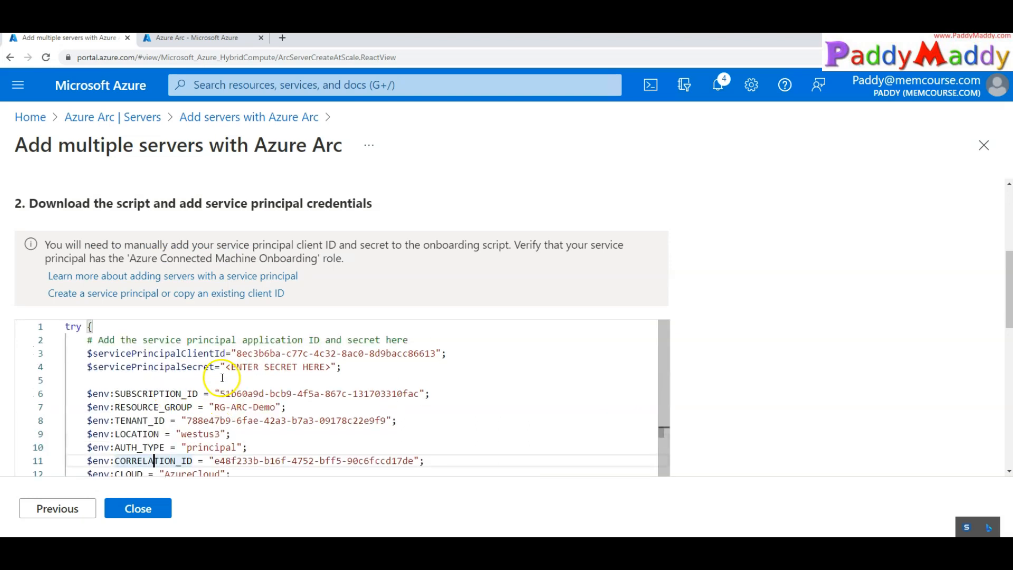
pyautogui.scroll(1, 222, 378)
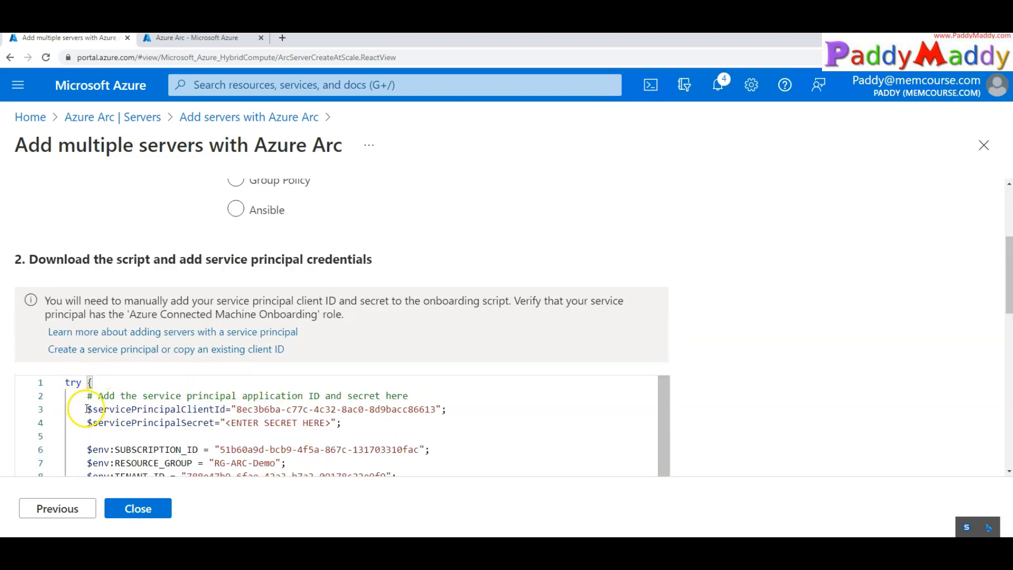
# Check the script's client ID and secret lines, then download OnboardingScript.ps1
pyautogui.moveTo(87, 408); pyautogui.dragTo(222, 408)
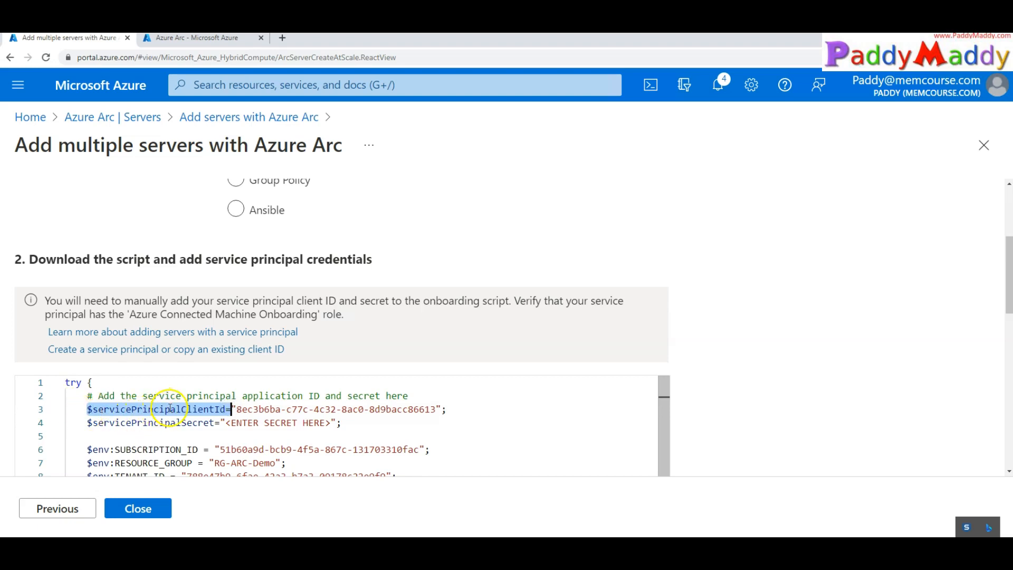
pyautogui.moveTo(171, 423); pyautogui.dragTo(361, 423)
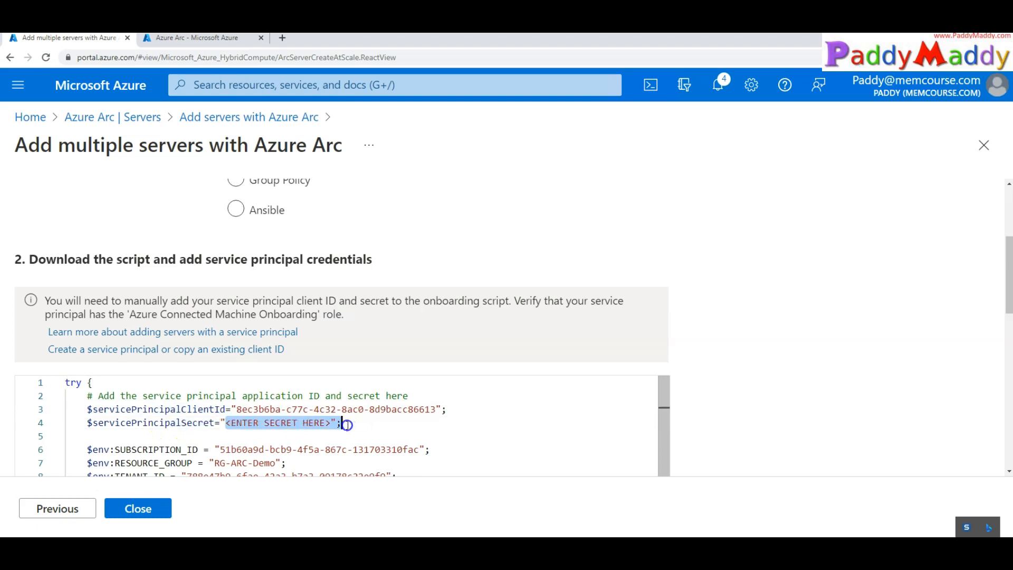
pyautogui.click(325, 426)
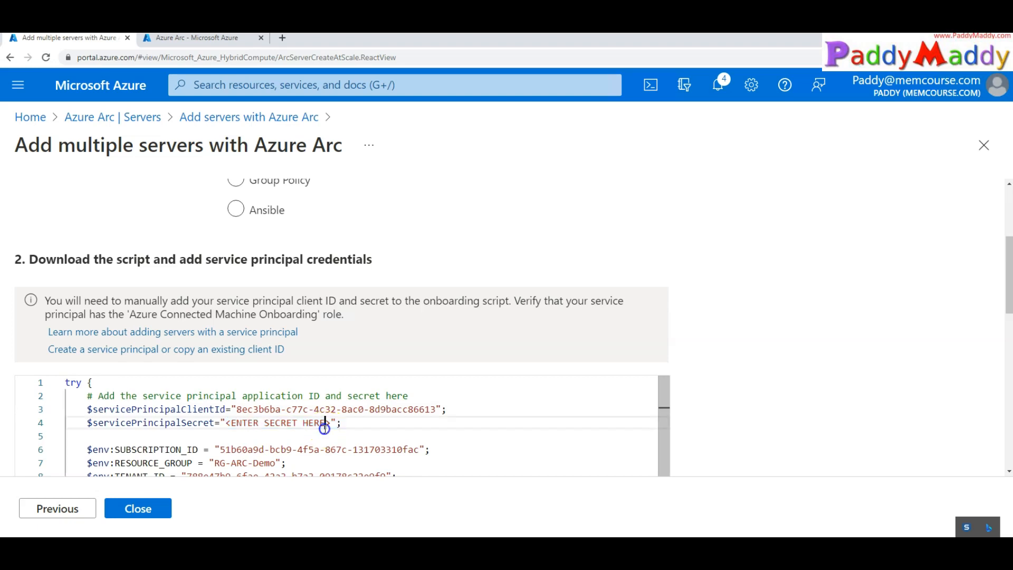
pyautogui.moveTo(337, 423); pyautogui.dragTo(227, 423)
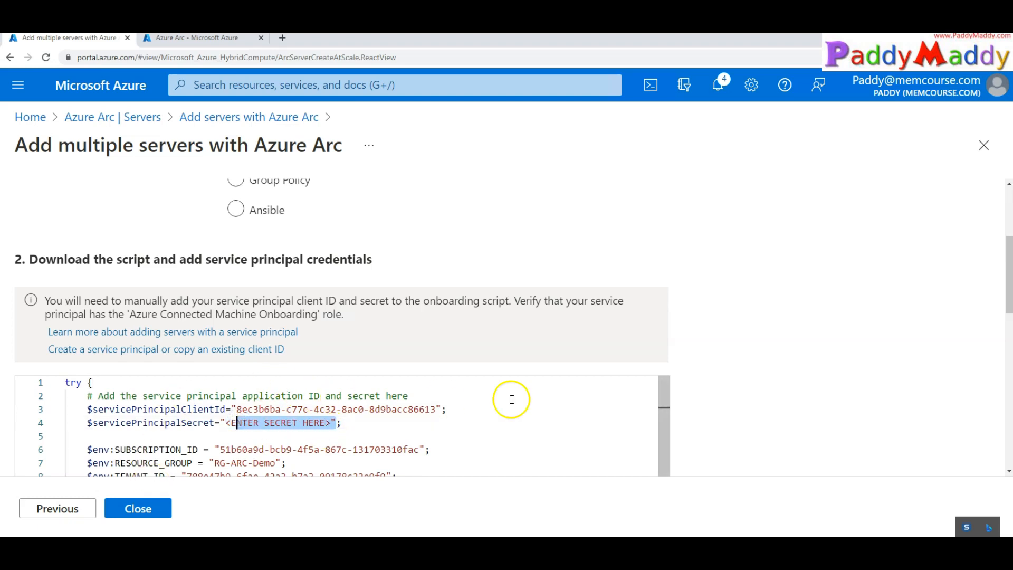
pyautogui.scroll(-5, 765, 404)
pyautogui.scroll(-10, 765, 404)
pyautogui.click(31, 236)
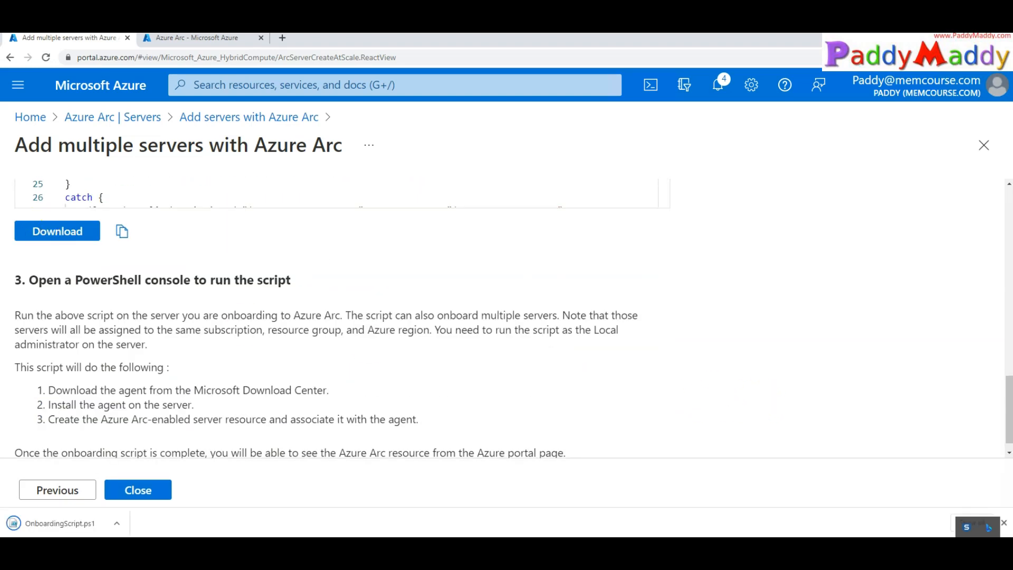
# Open the downloaded OnboardingScript.ps1 and paste the secret over <ENTER SECRET HERE>
pyautogui.click(117, 522)
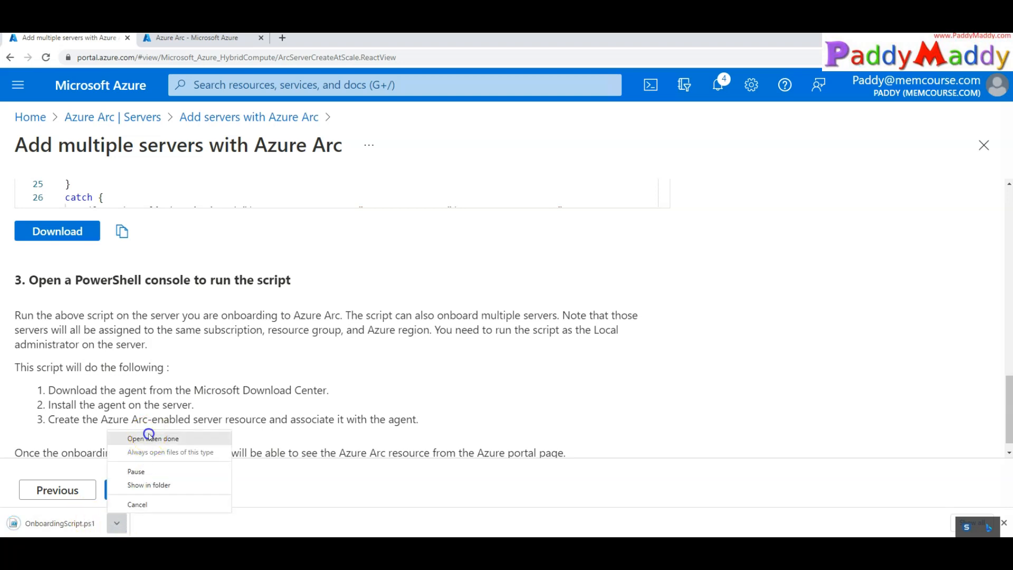
pyautogui.click(150, 438)
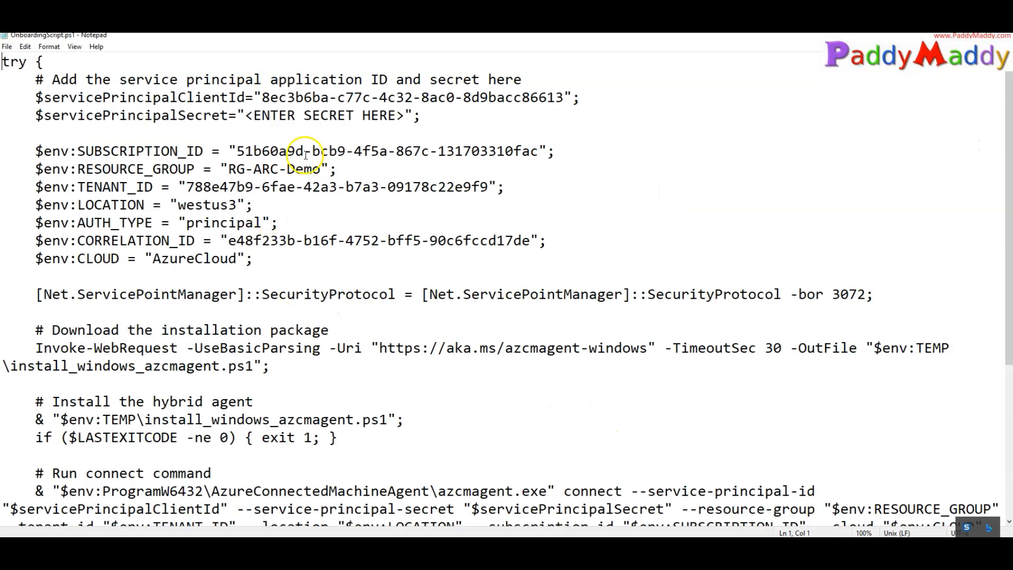
pyautogui.click(246, 116)
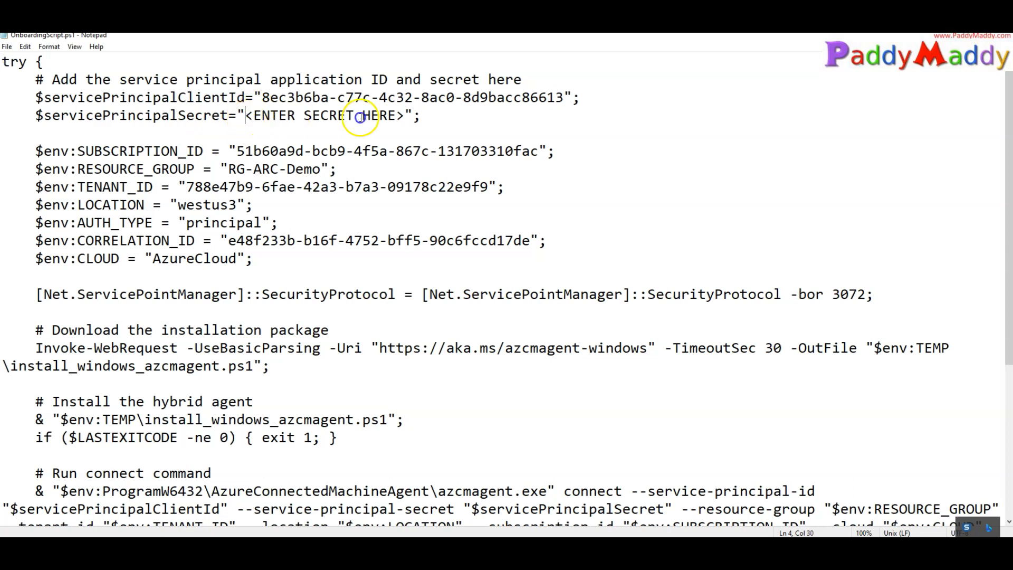
pyautogui.keyDown('shift'); pyautogui.click(406, 115); pyautogui.keyUp('shift')
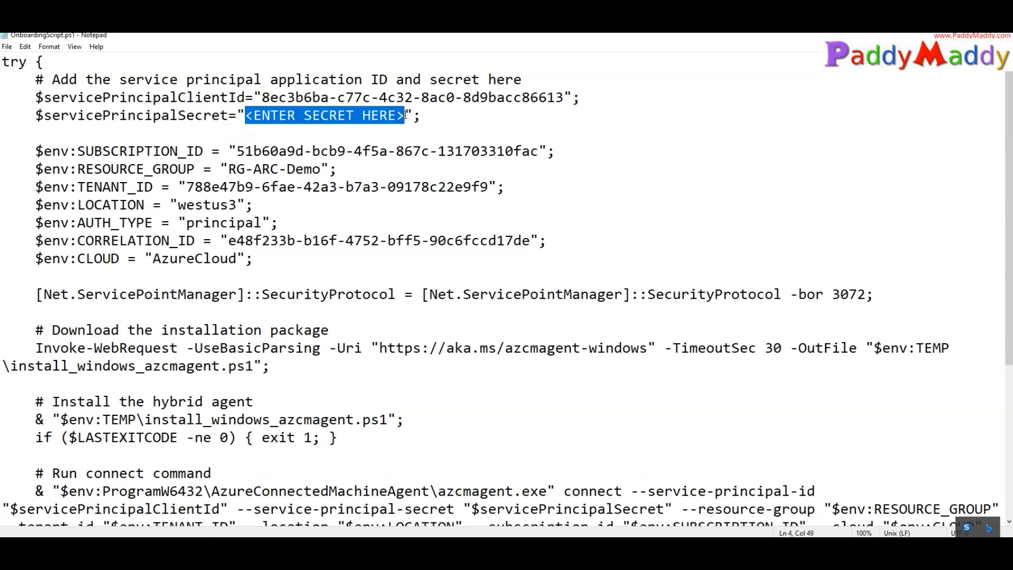
pyautogui.hotkey('ctrl', 'v')
# Check the client ID and secret lines, save the script, and close Notepad
pyautogui.click(401, 128)
pyautogui.moveTo(401, 129); pyautogui.dragTo(3, 79)
pyautogui.click(350, 242)
pyautogui.hotkey('ctrl', 's')
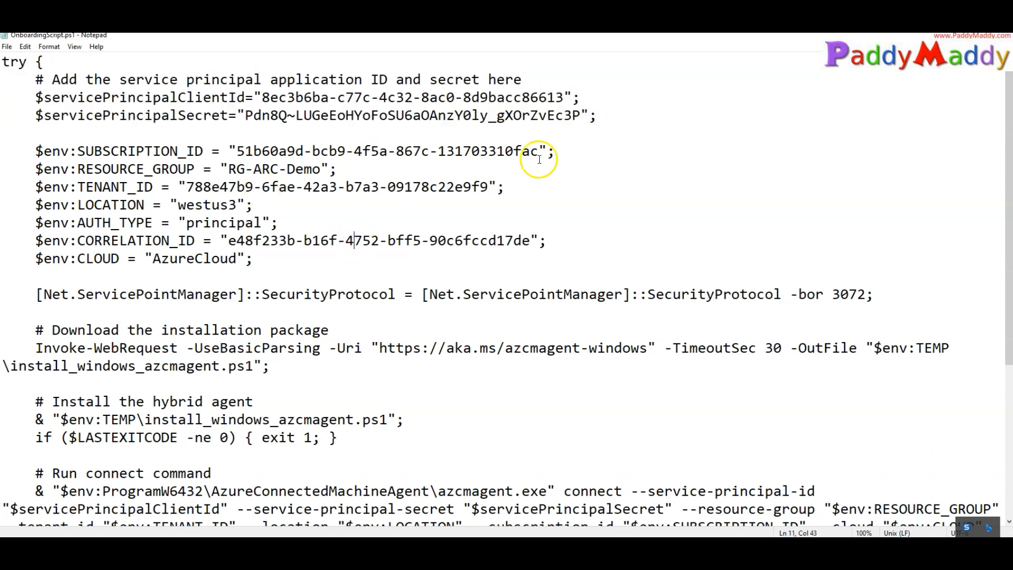
pyautogui.click(1001, 37)
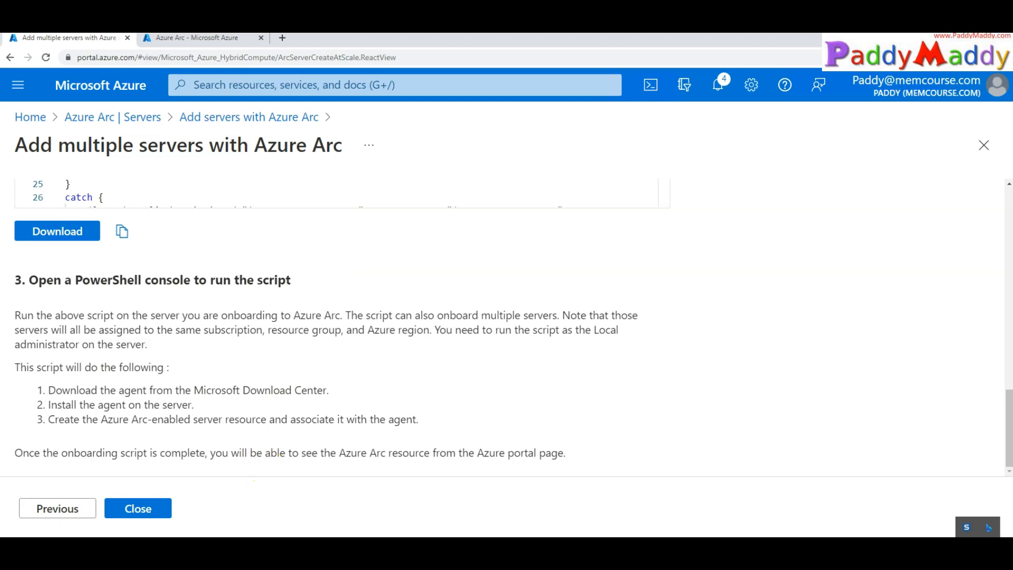
# Create a scripts folder on Local Disk (C:) to hold OnboardingScript.ps1
pyautogui.press('super+e')
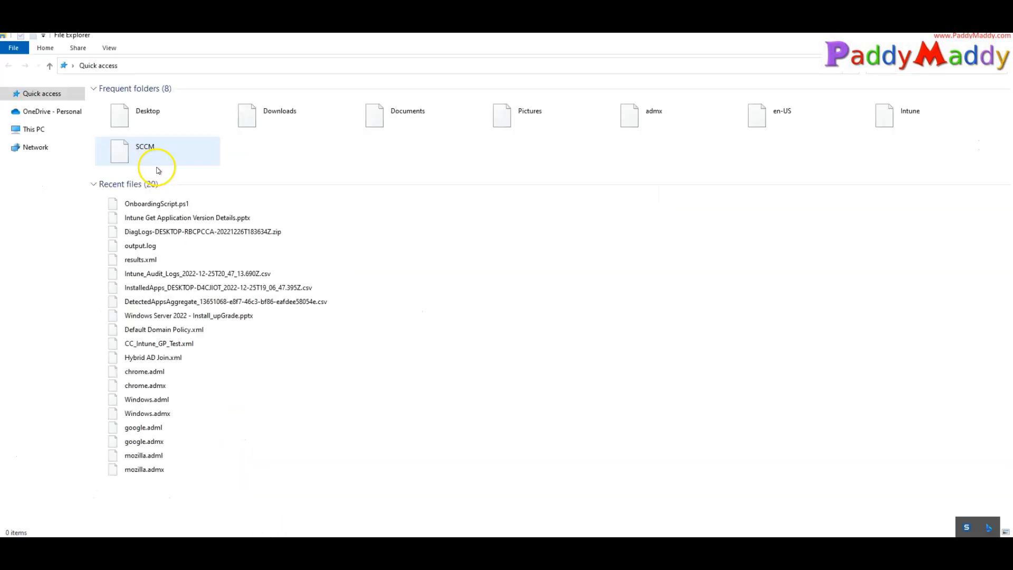
pyautogui.click(131, 207)
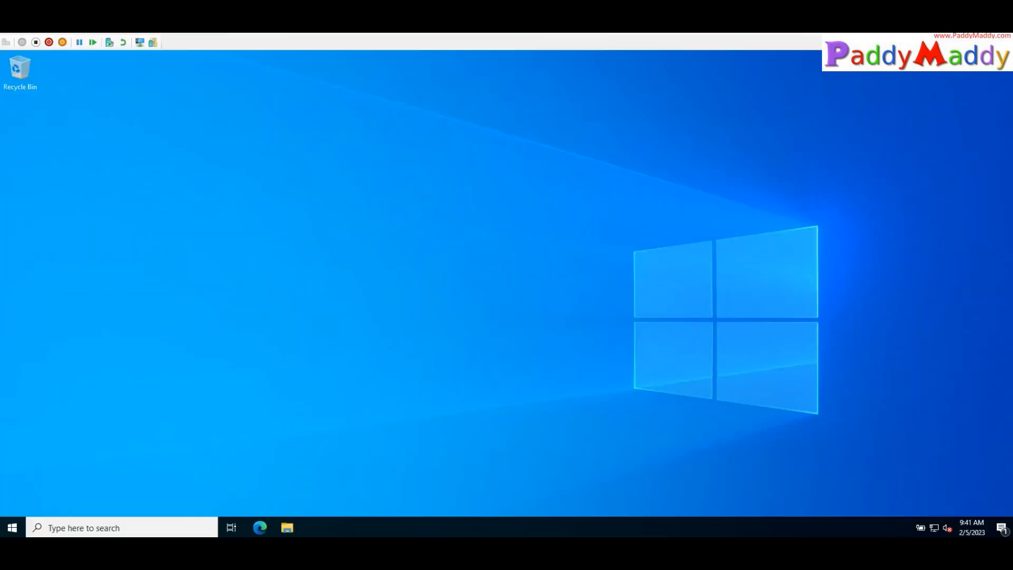
pyautogui.click(288, 527)
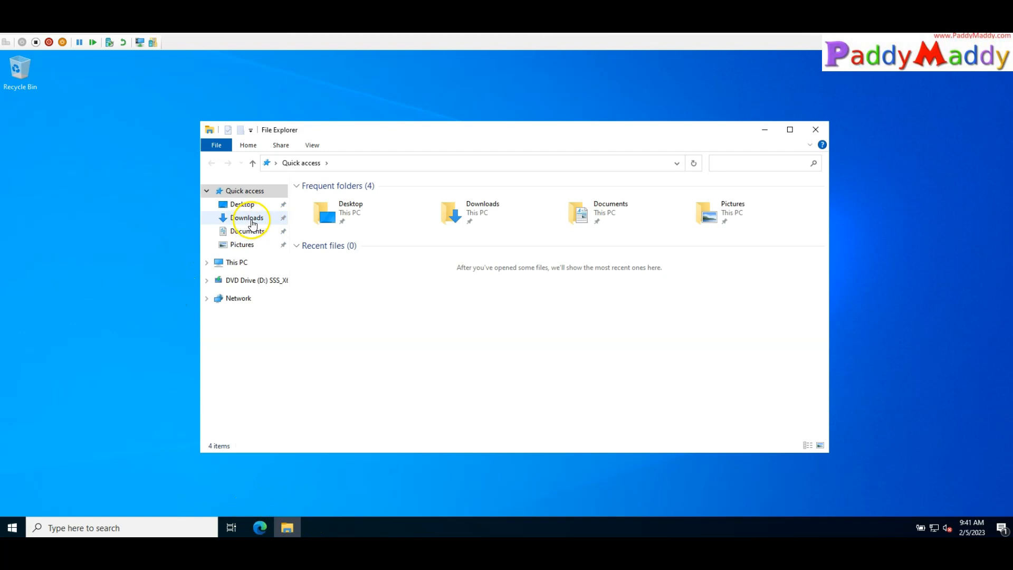
pyautogui.click(235, 262)
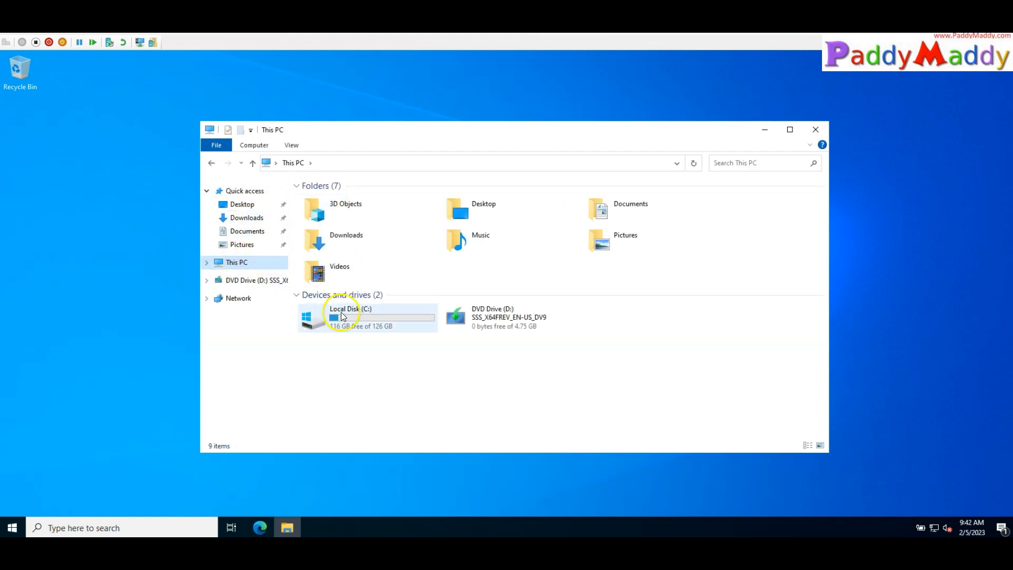
pyautogui.doubleClick(339, 316)
pyautogui.click(250, 130)
pyautogui.click(241, 131)
pyautogui.click(242, 131)
pyautogui.write('s')
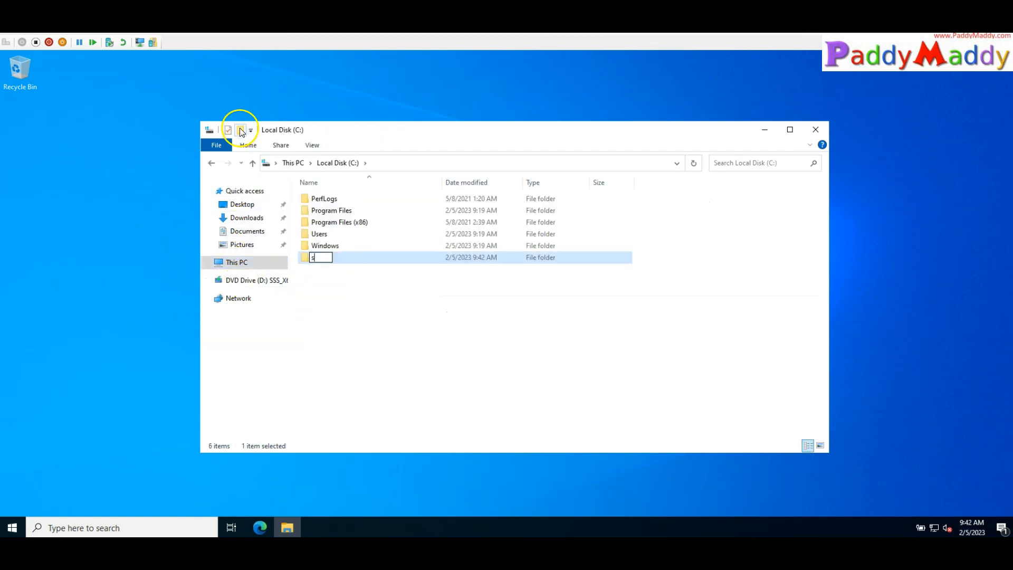
pyautogui.write('cript')
pyautogui.write('s')
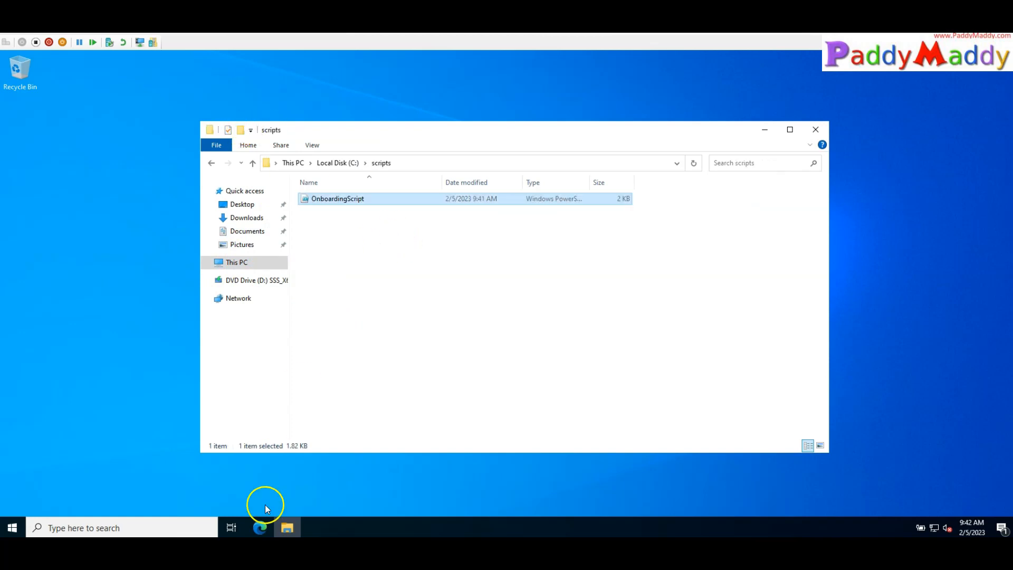
# Launch Windows PowerShell as administrator and arrange it beside the File Explorer window
pyautogui.click(13, 528)
pyautogui.write('powers')
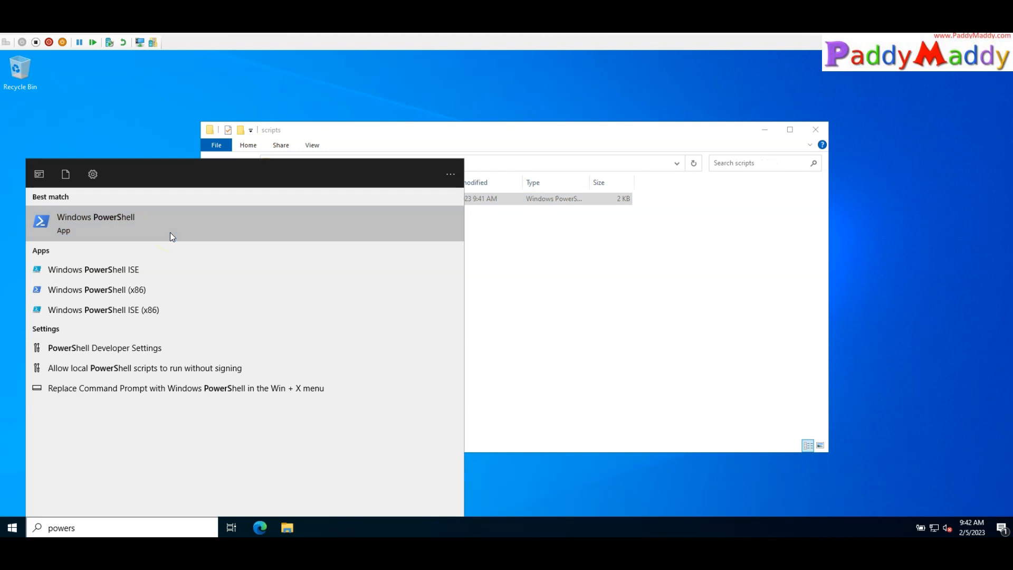
pyautogui.rightClick(170, 232)
pyautogui.click(240, 244)
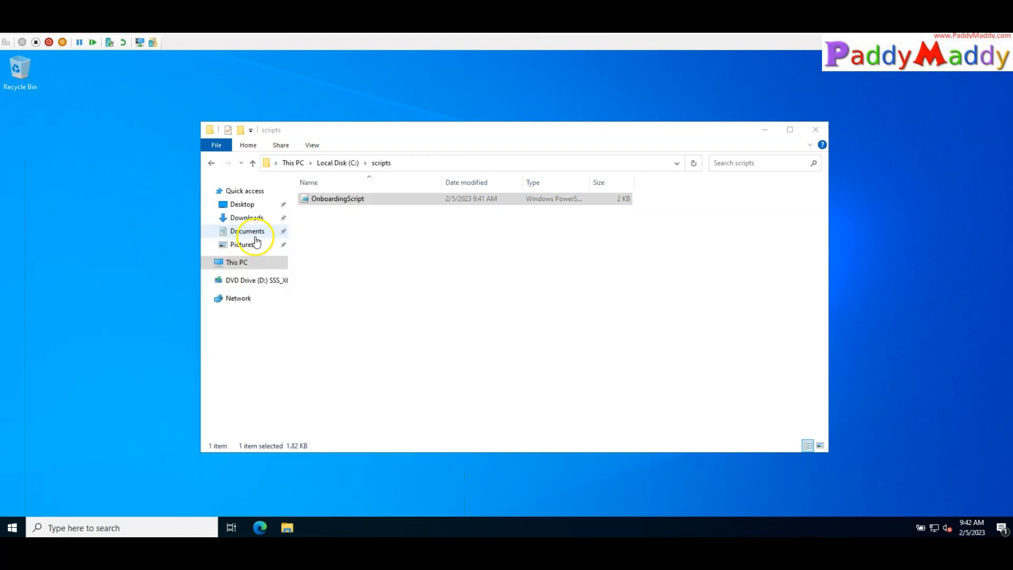
pyautogui.moveTo(215, 138); pyautogui.dragTo(263, 241)
pyautogui.moveTo(396, 139); pyautogui.dragTo(536, 128)
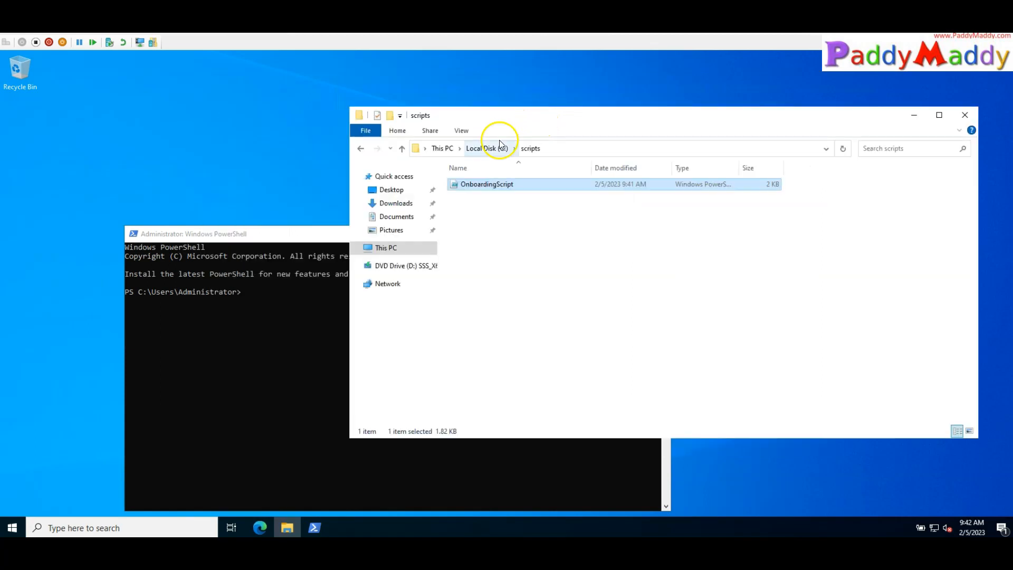
# Position the PowerShell window and confirm the folder path C:\scripts
pyautogui.click(324, 234)
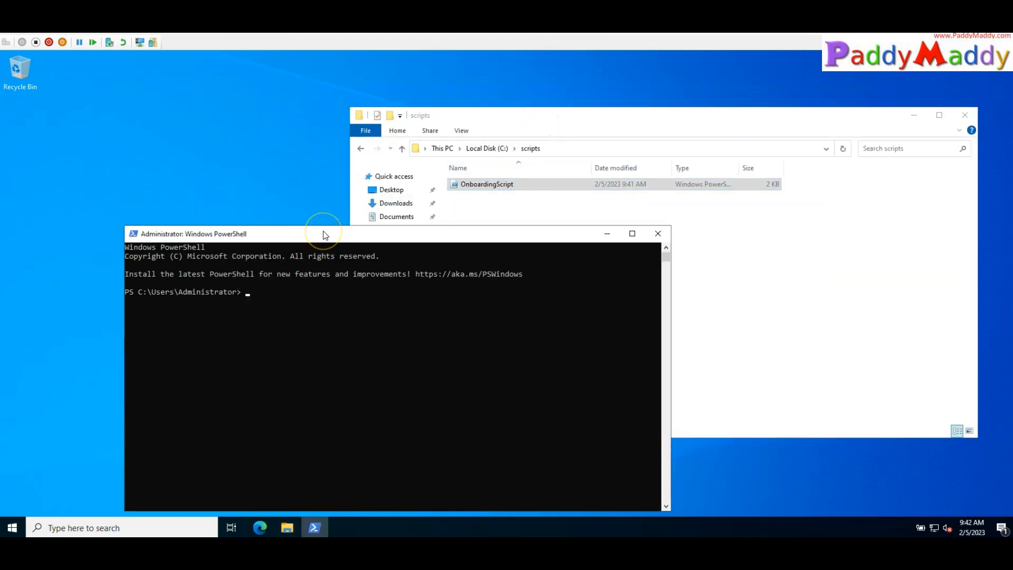
pyautogui.moveTo(325, 235)
pyautogui.mouseDown()
pyautogui.moveTo(313, 209)
pyautogui.moveTo(315, 221)
pyautogui.mouseUp()
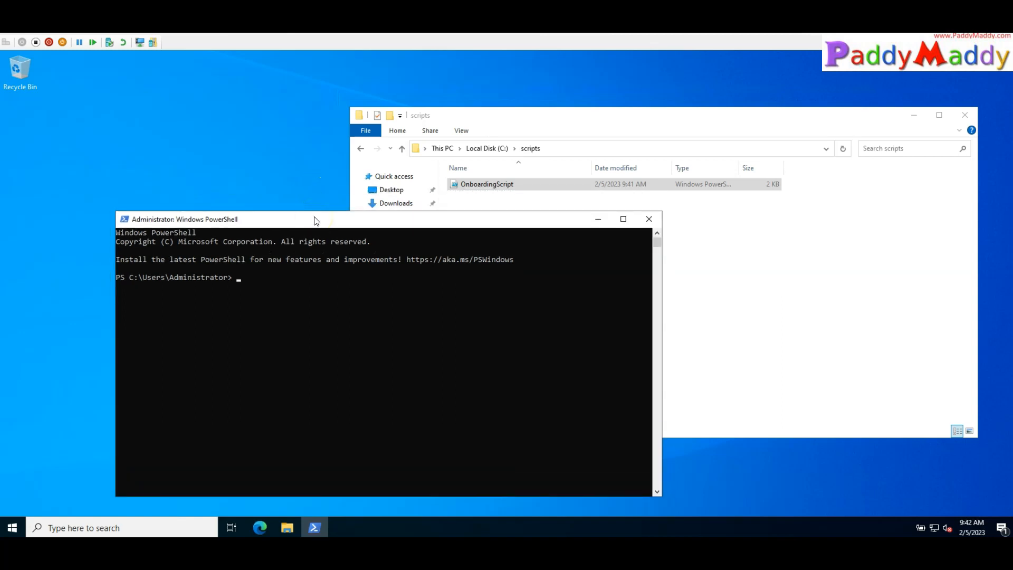
pyautogui.click(595, 149)
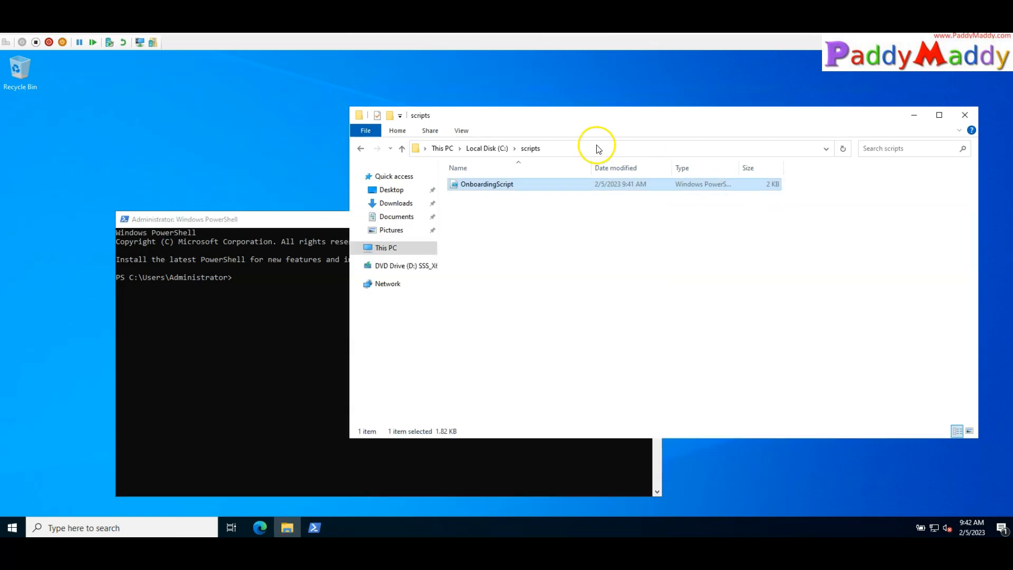
pyautogui.click(211, 222)
# Run cd C:\scripts then .\OnboardingScript.ps1, and maximize the console to watch it
pyautogui.write('cd C:\\scripts')
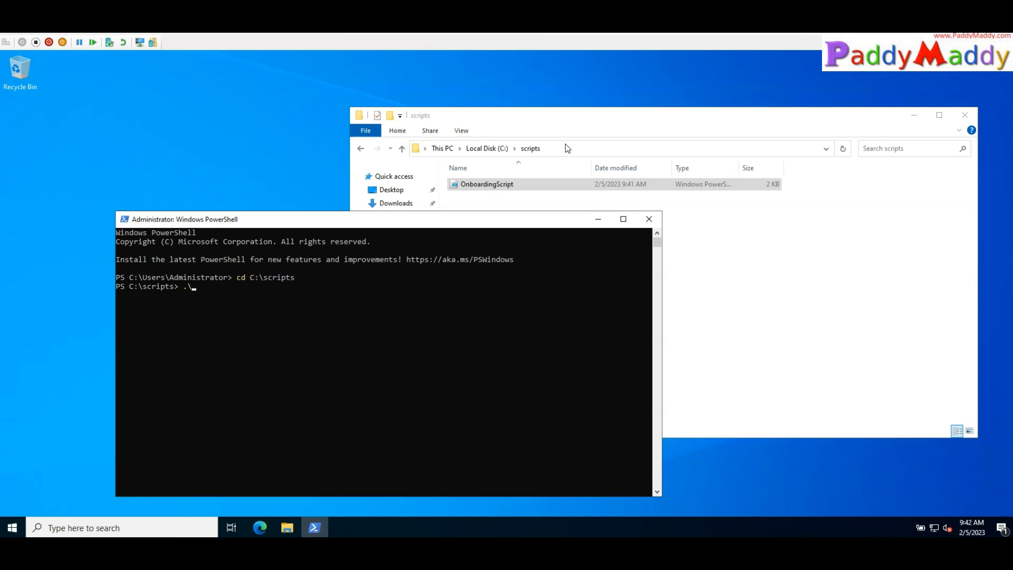
pyautogui.press('Tab')
pyautogui.moveTo(288, 285)
pyautogui.mouseDown()
pyautogui.moveTo(301, 280)
pyautogui.moveTo(292, 280)
pyautogui.mouseUp()
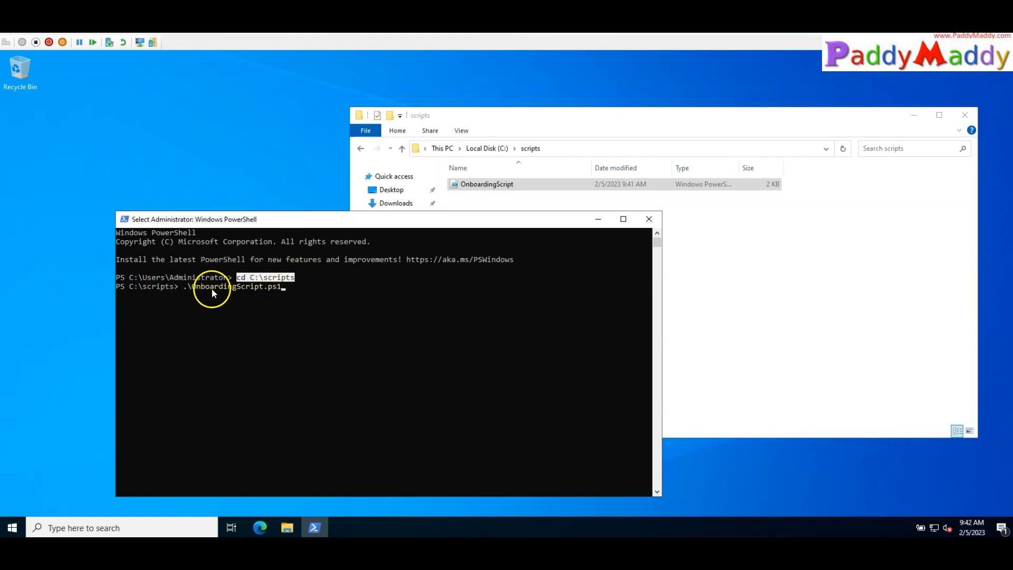
pyautogui.click(376, 227)
pyautogui.press('Return')
pyautogui.moveTo(376, 227); pyautogui.dragTo(342, 111)
pyautogui.doubleClick(342, 109)
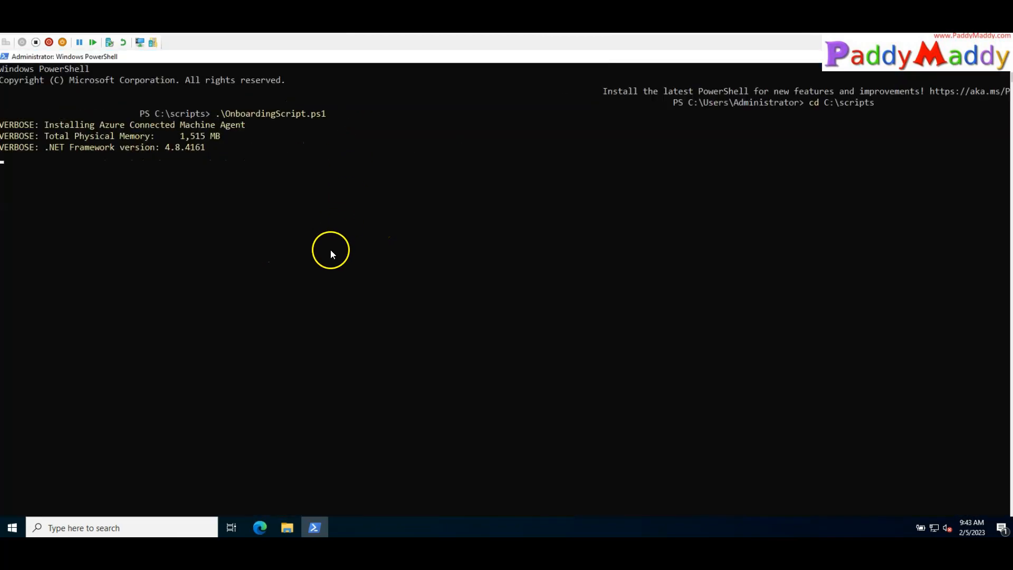
# Review OnboardingScript.ps1 from C:\scripts in Notepad, then close it and return to the console
pyautogui.scroll(4, 517, 299)
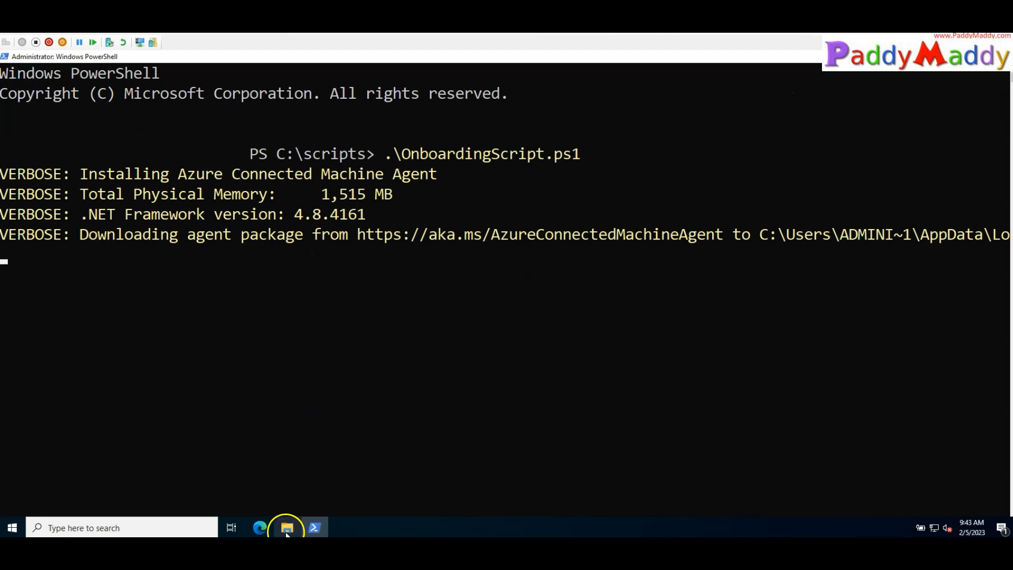
pyautogui.click(288, 530)
pyautogui.doubleClick(517, 183)
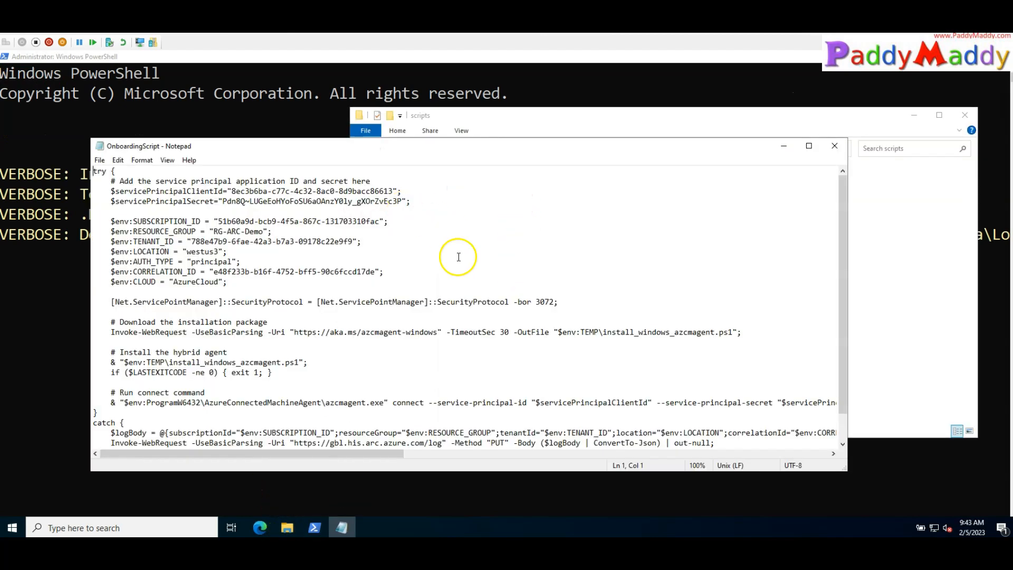
pyautogui.scroll(-1, 468, 309)
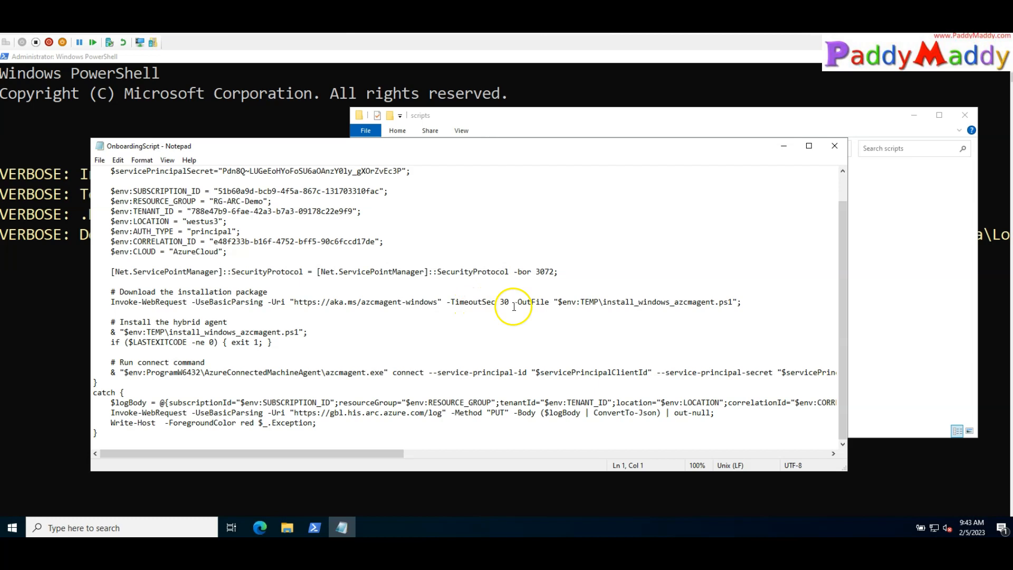
pyautogui.scroll(1, 643, 348)
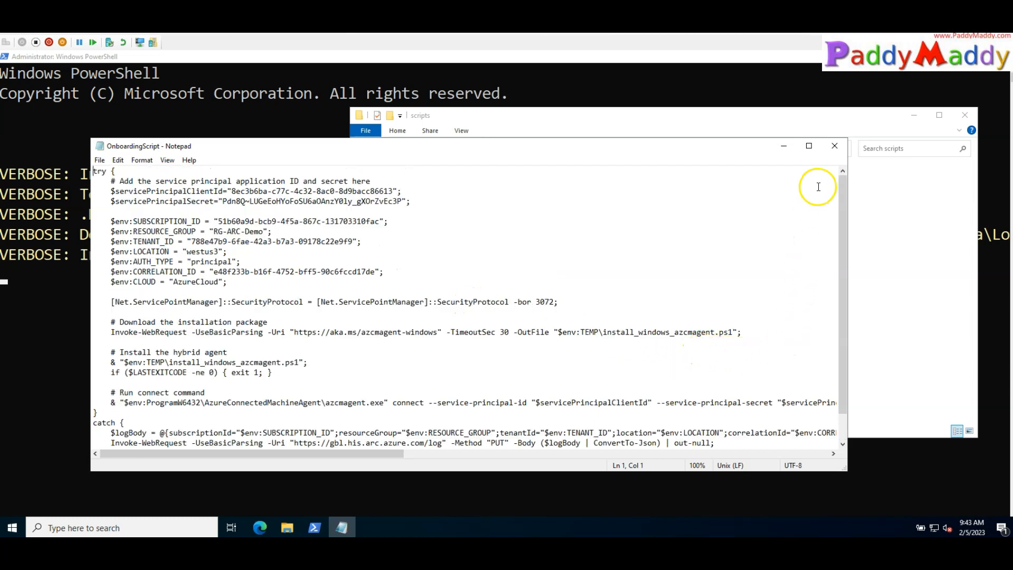
pyautogui.click(832, 146)
pyautogui.click(913, 115)
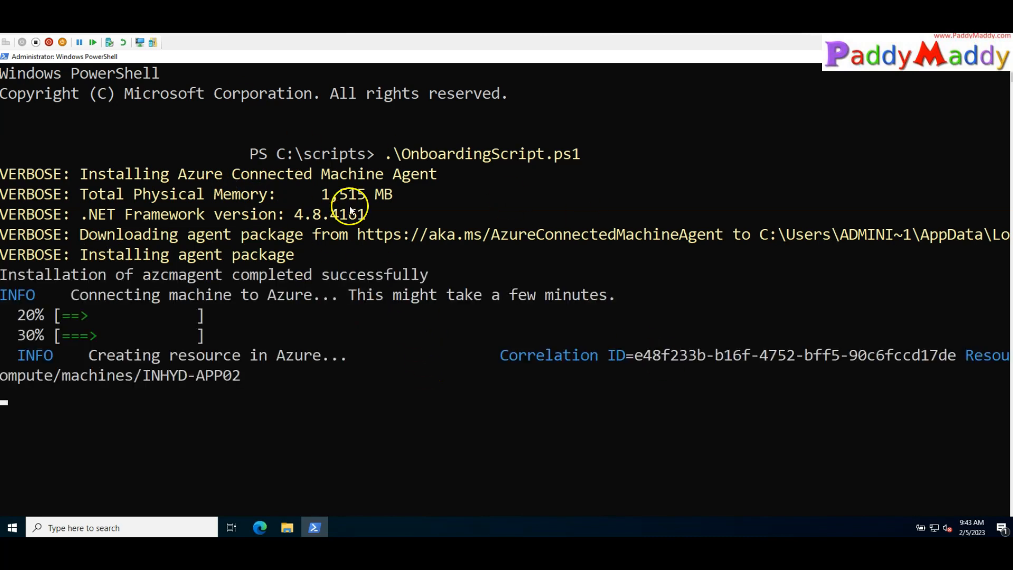
# Mark the console output showing agent installation success, INHYD-APP02's resource path and Correlation ID
pyautogui.click(73, 285)
pyautogui.moveTo(182, 274); pyautogui.dragTo(448, 274)
pyautogui.moveTo(53, 312); pyautogui.dragTo(715, 385)
pyautogui.rightClick(630, 370)
pyautogui.moveTo(24, 398); pyautogui.dragTo(212, 397)
pyautogui.moveTo(142, 381); pyautogui.dragTo(241, 376)
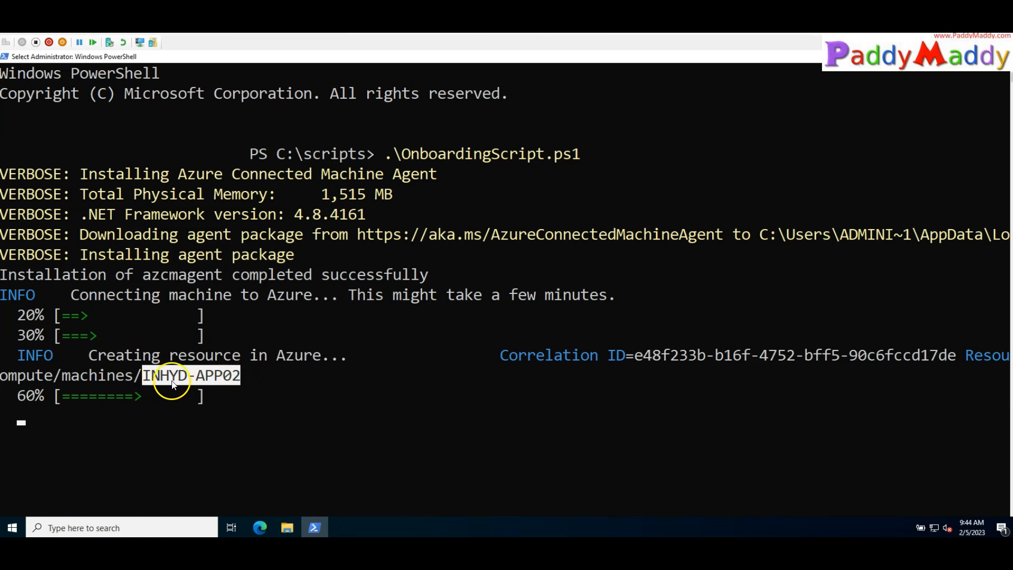
pyautogui.moveTo(996, 335); pyautogui.dragTo(994, 370)
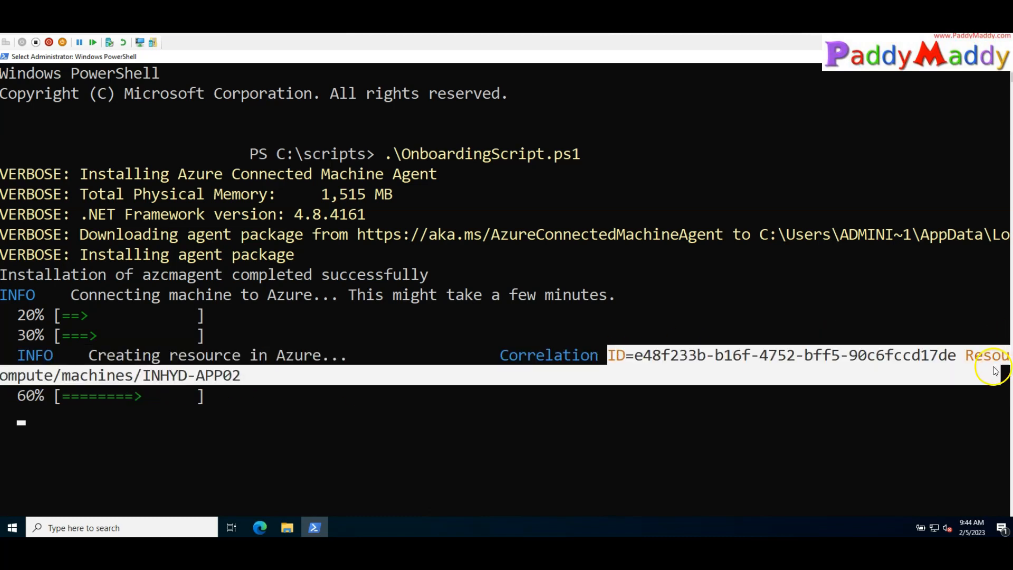
pyautogui.click(39, 375)
pyautogui.moveTo(75, 375); pyautogui.dragTo(144, 379)
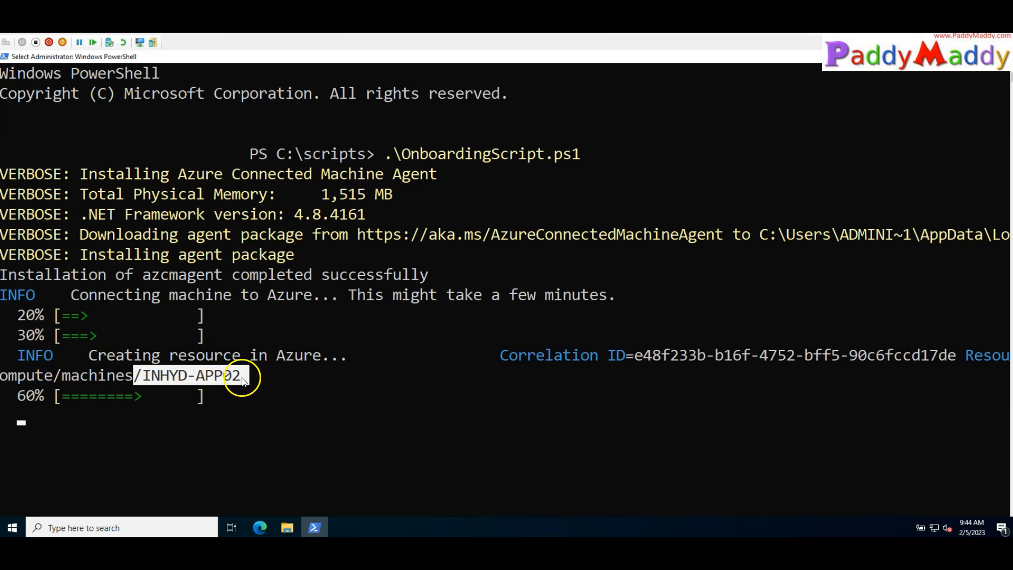
pyautogui.press('Escape')
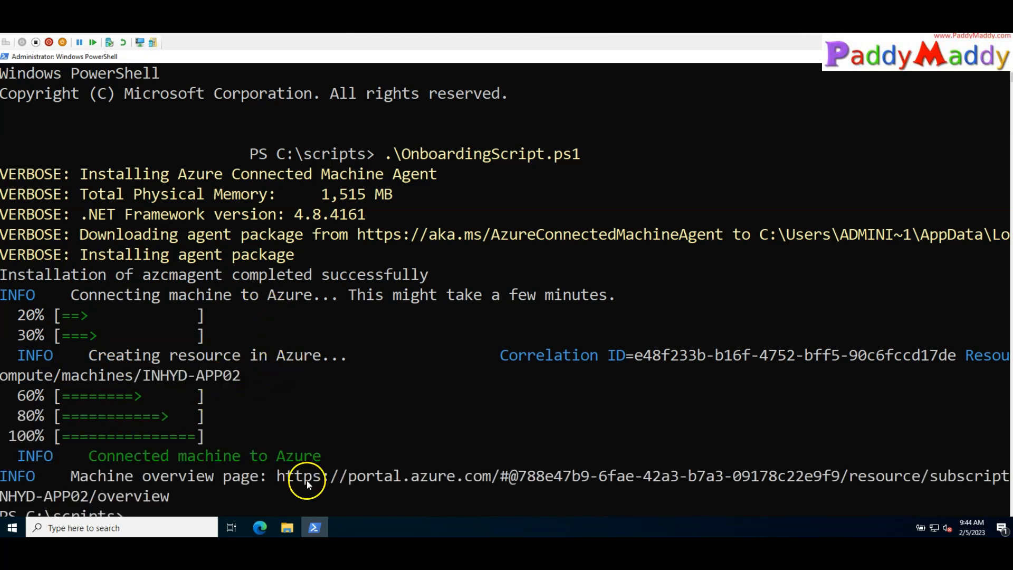
# Run hostname to confirm the machine is INHYD-APP02
pyautogui.scroll(-4, 277, 362)
pyautogui.write('hostna,e')
pyautogui.press('Return')
pyautogui.write('hostname')
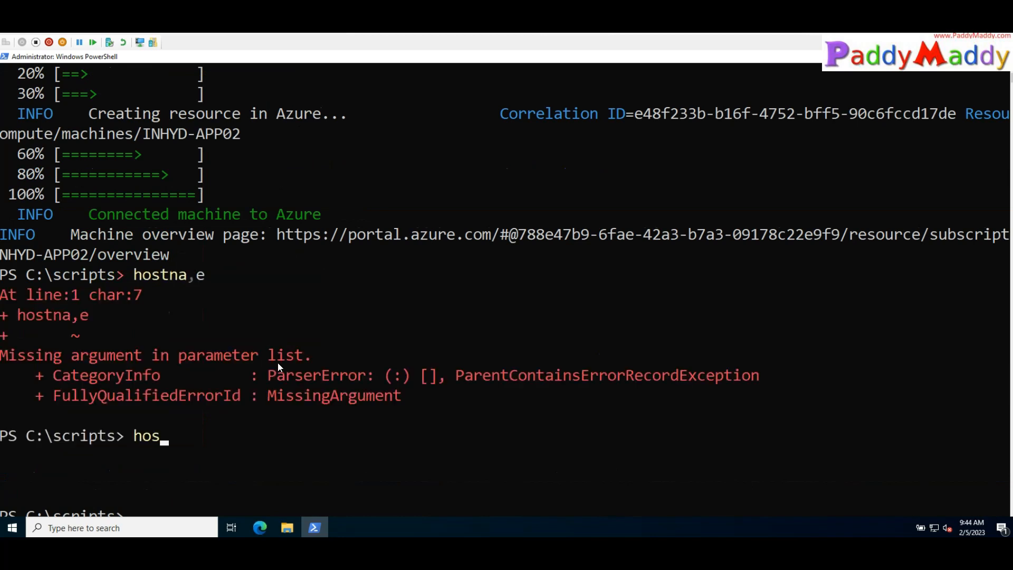
pyautogui.press('Return')
pyautogui.moveTo(106, 454); pyautogui.dragTo(1, 455)
pyautogui.scroll(2, 253, 366)
pyautogui.scroll(2, 253, 366)
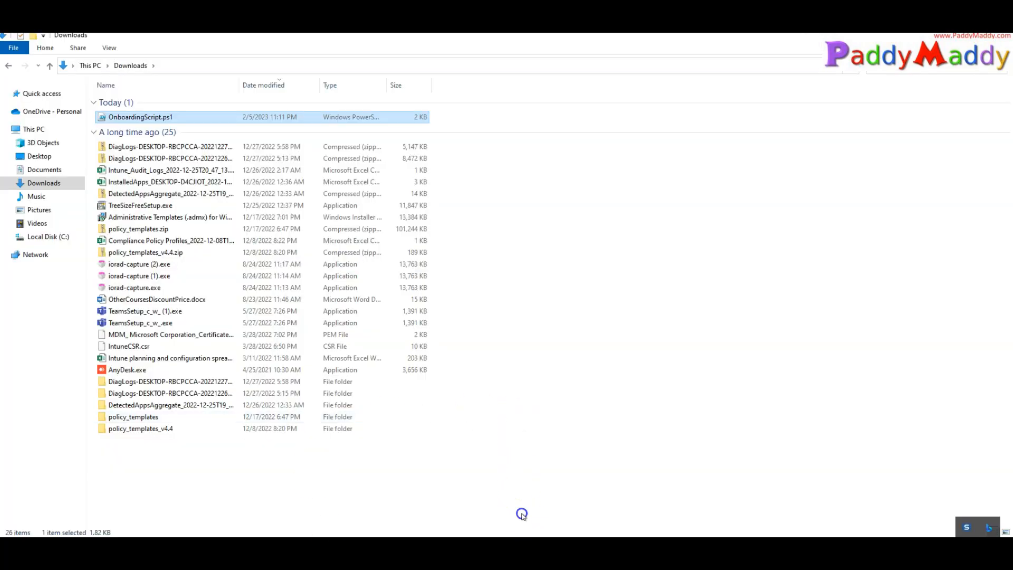
# Close the script page and refresh Azure Arc Servers to list INHYD-APP02 beside Inhyd-app01
pyautogui.click(521, 513)
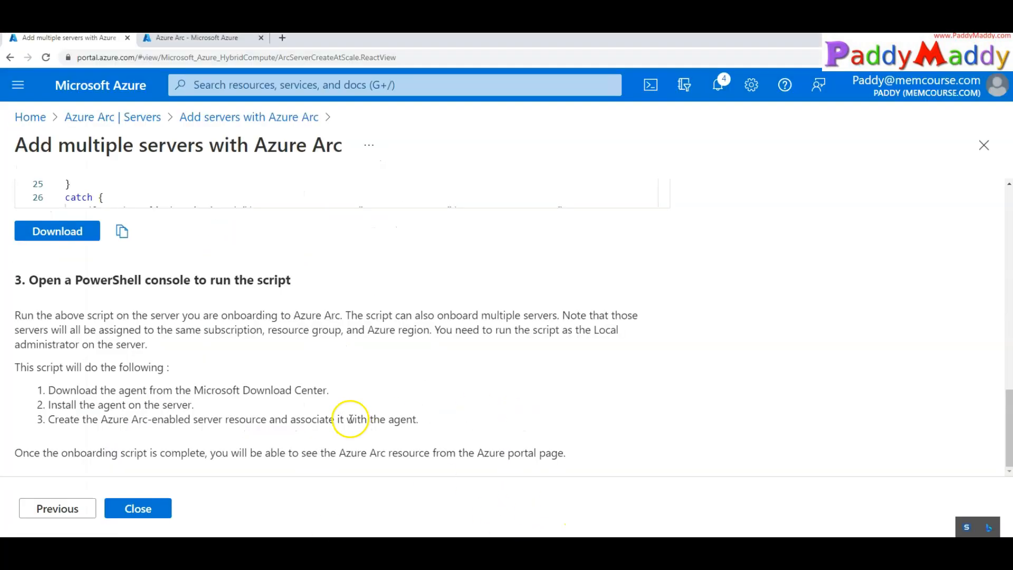
pyautogui.click(153, 510)
pyautogui.click(112, 118)
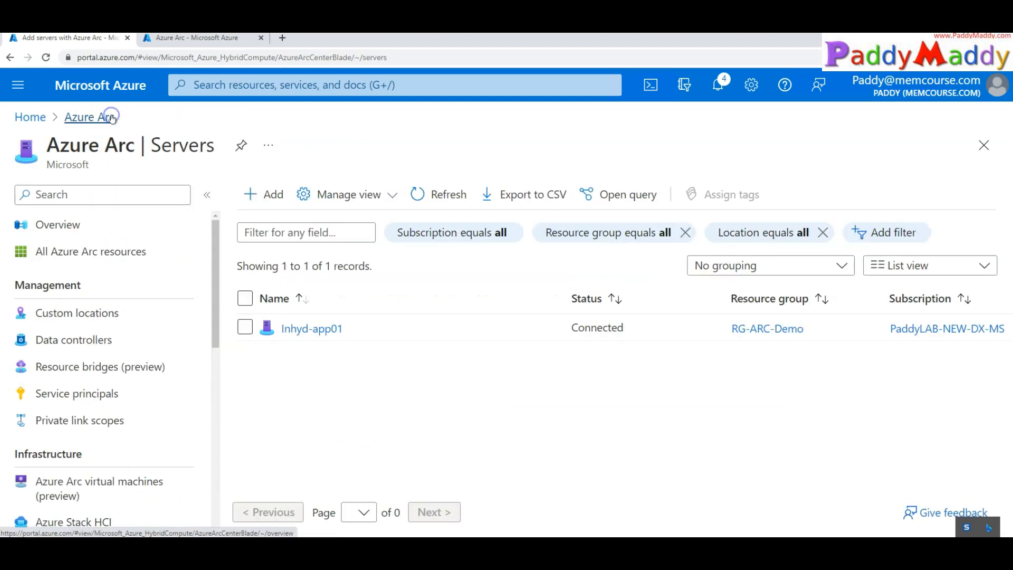
pyautogui.click(444, 203)
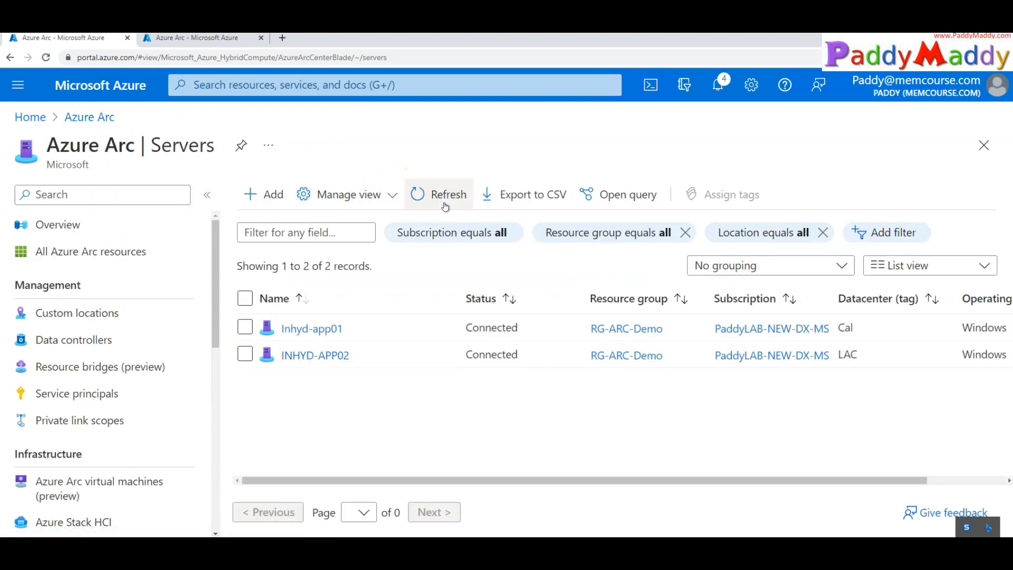